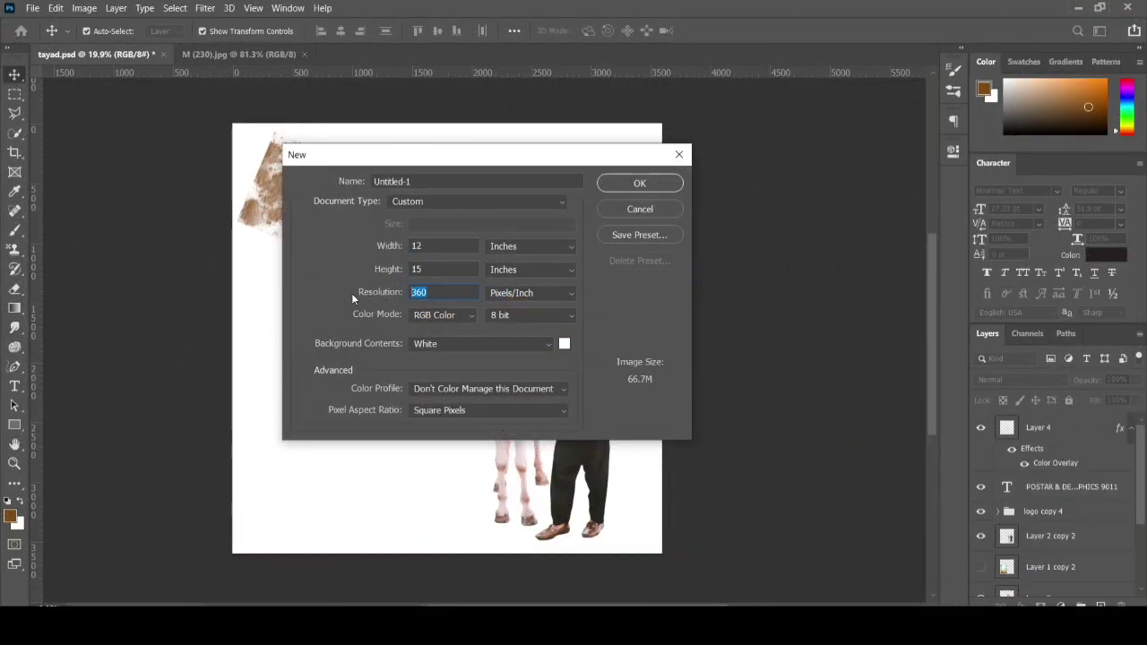
- Create the white 12 × 15 inch canvas at 260 ppi and centre it in view
text(260)
key(Return)
scroll(403, 297, up, 2)
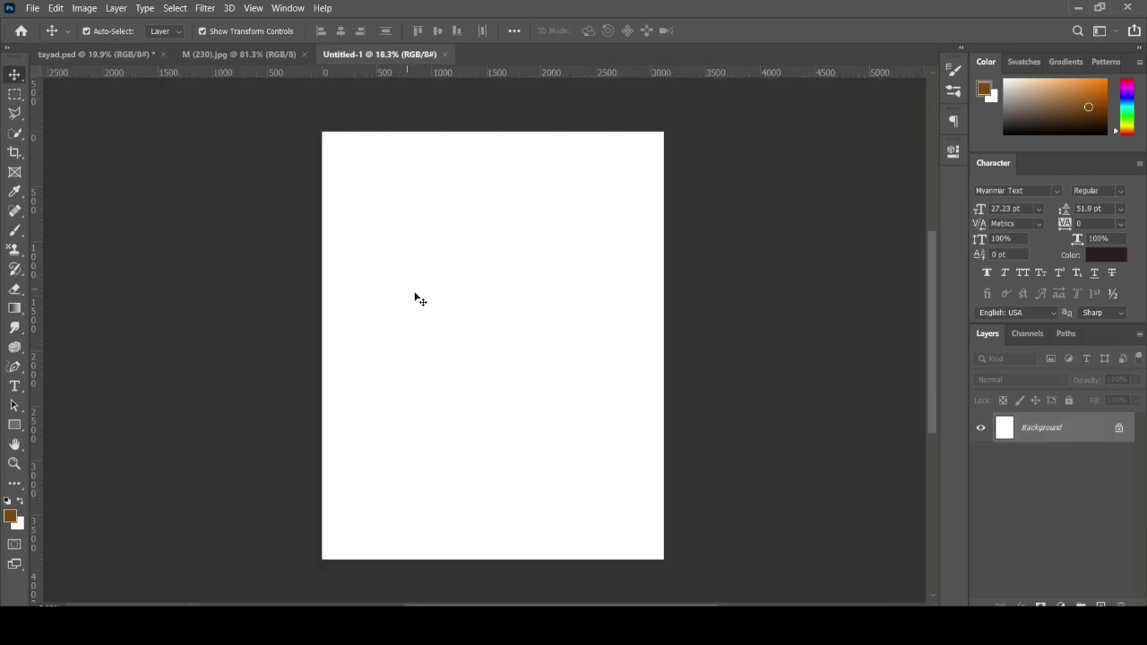
drag(494, 300, 448, 287)
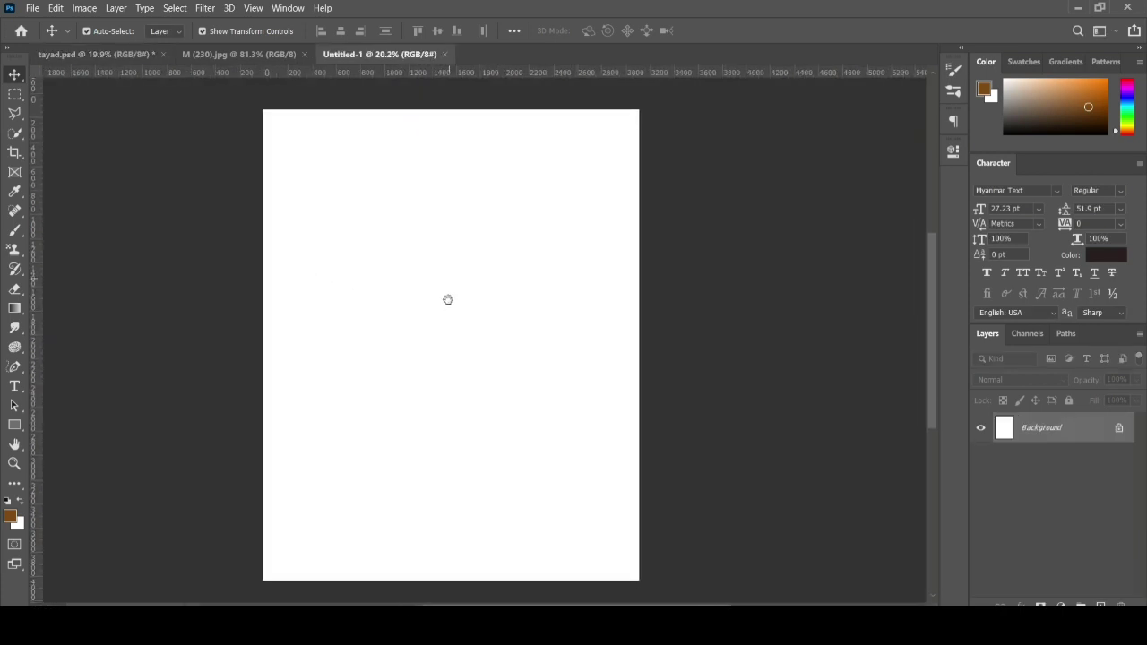
- Drag the M (230).jpg poster into Untitled-1 as Layer 1 and scale it to cover the page
click(247, 54)
drag(404, 289, 452, 264)
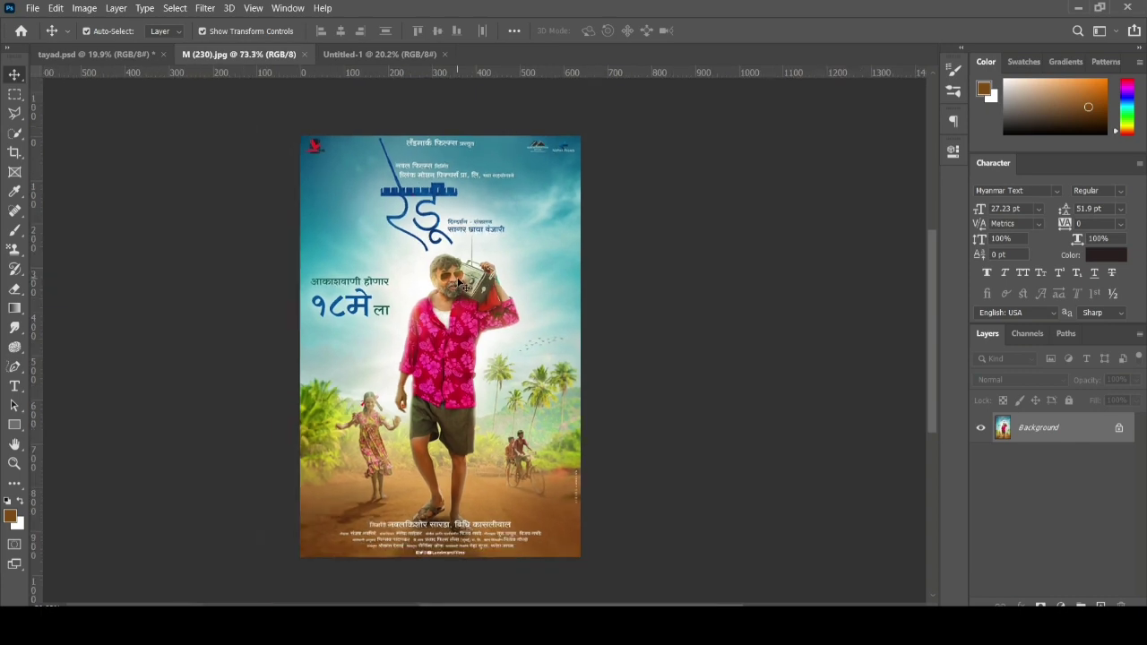
key(ctrl+t)
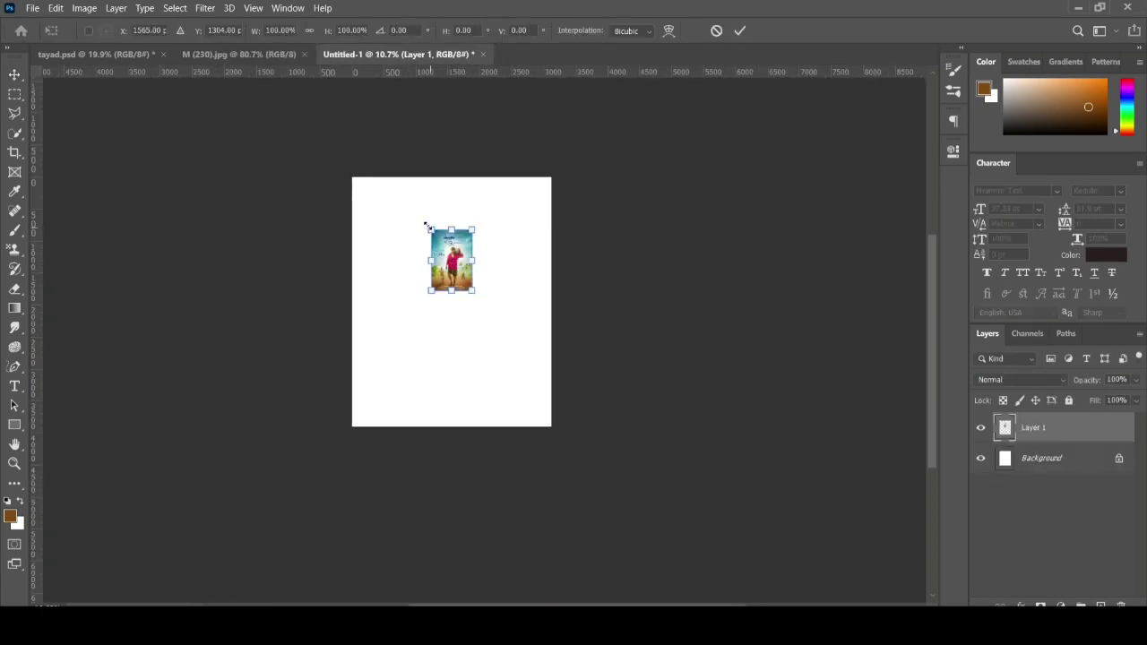
drag(428, 225, 358, 170)
drag(440, 308, 572, 448)
drag(498, 396, 502, 358)
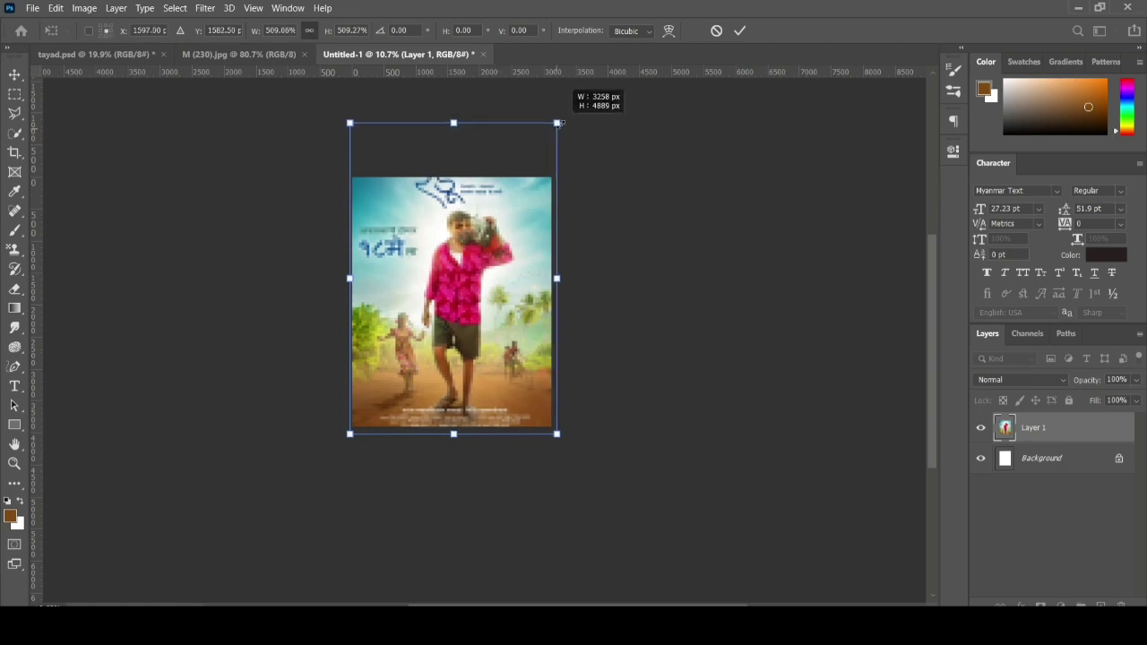
drag(553, 127, 568, 119)
key(Return)
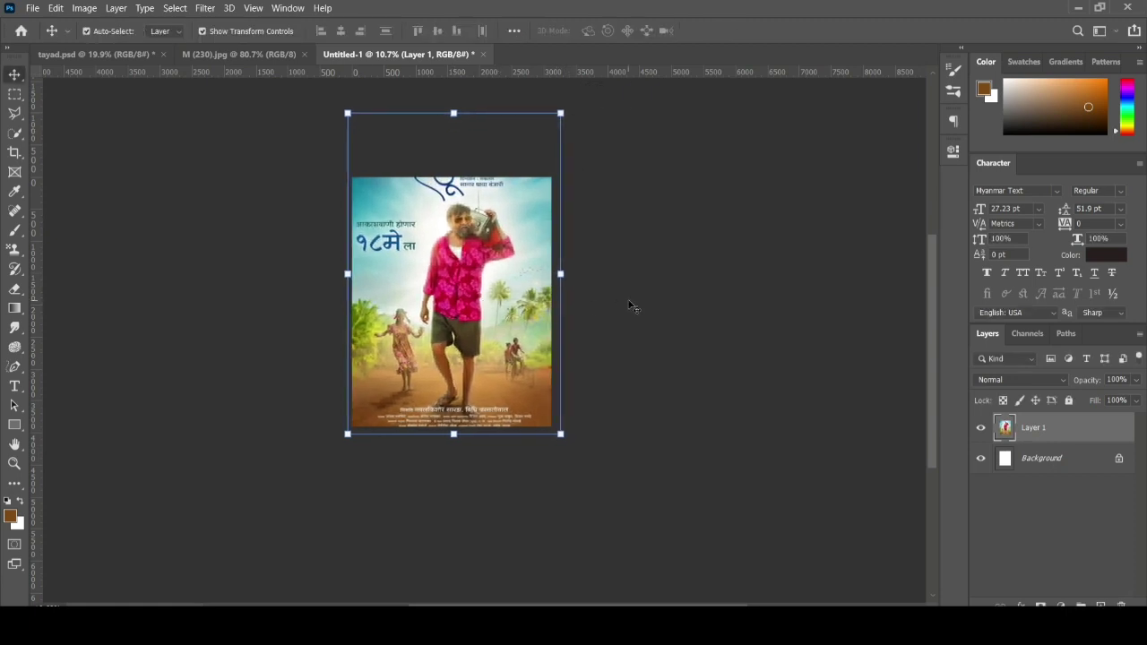
click(630, 307)
scroll(587, 336, up, 2)
scroll(587, 336, up, 1)
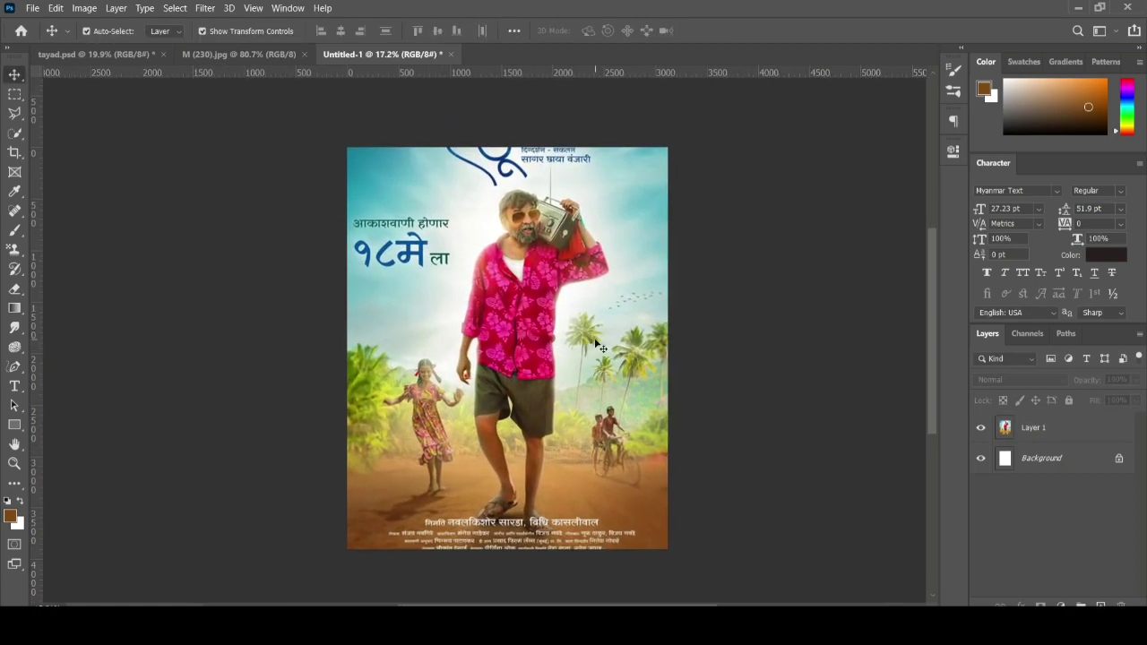
- Duplicate the poster layer, hide the original, and group both layers into Group 1
key(l)
click(1039, 427)
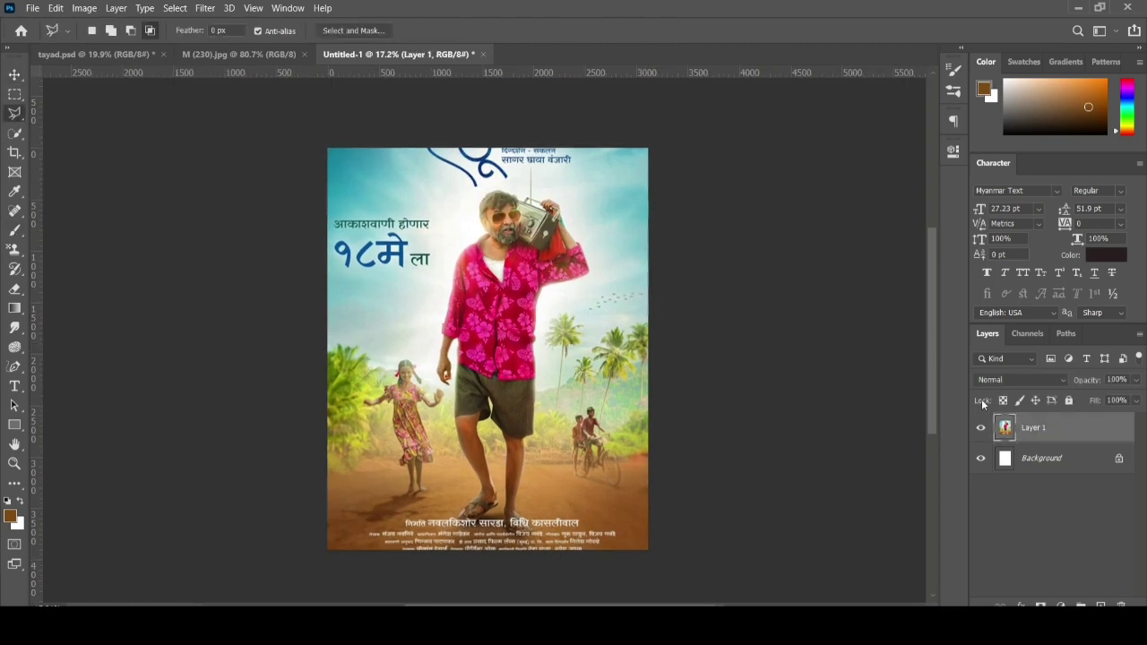
key(ctrl+j)
click(980, 458)
key(ctrl+g)
- Outline the walking man and the bottom credits with the Polygonal Lasso
scroll(390, 563, up, 1)
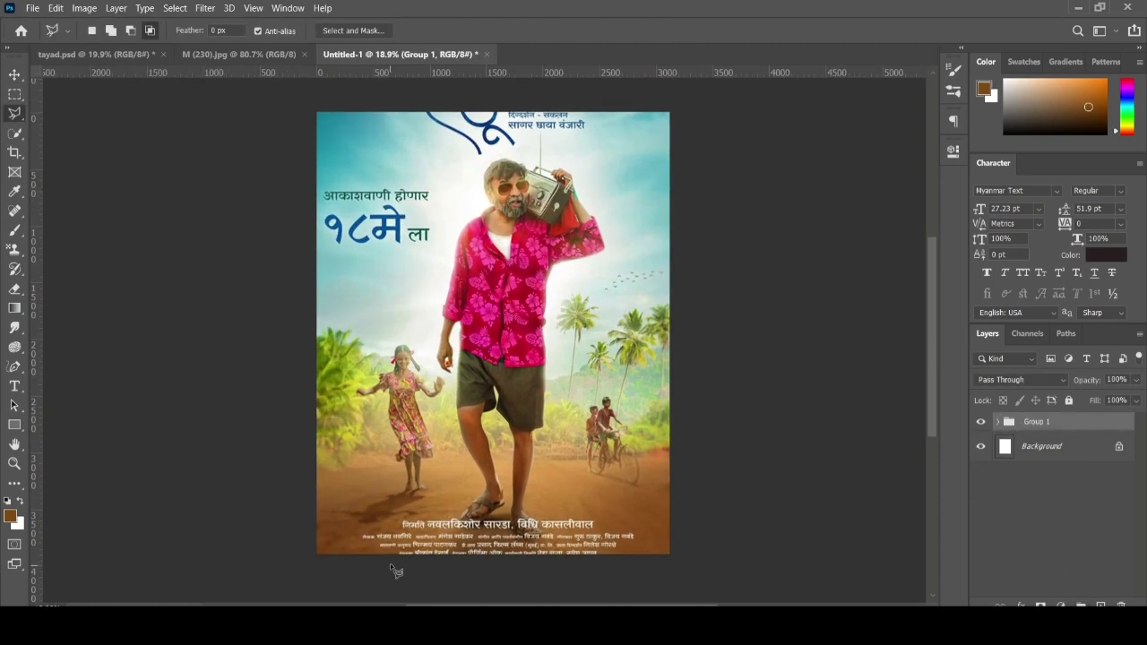
scroll(384, 560, up, 4)
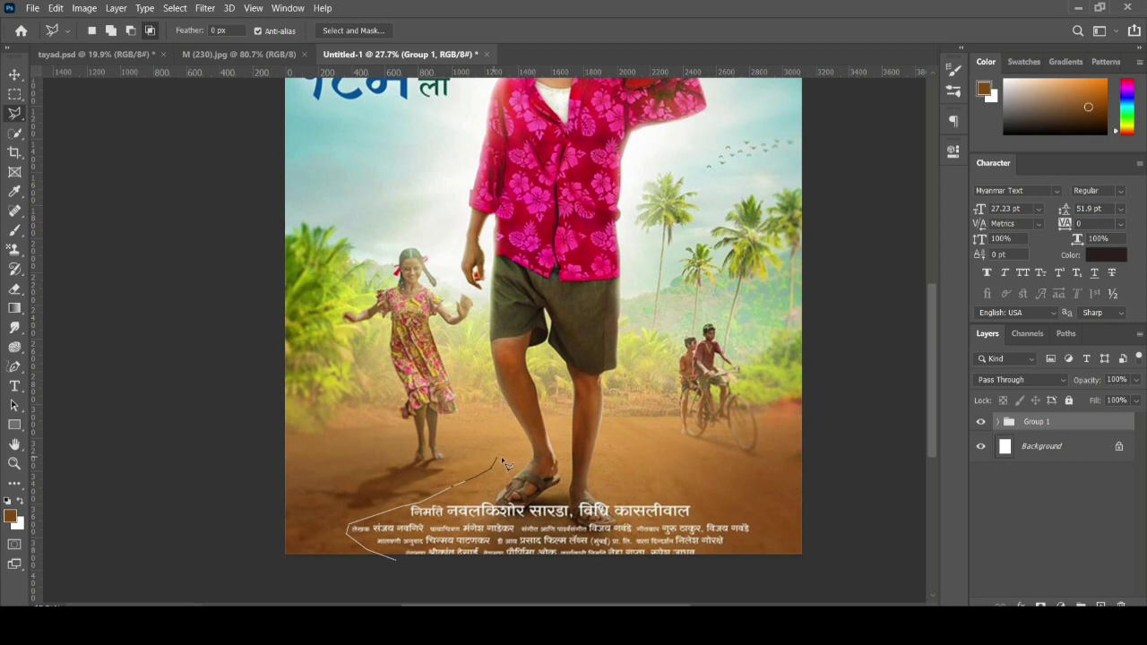
scroll(462, 280, up, 3)
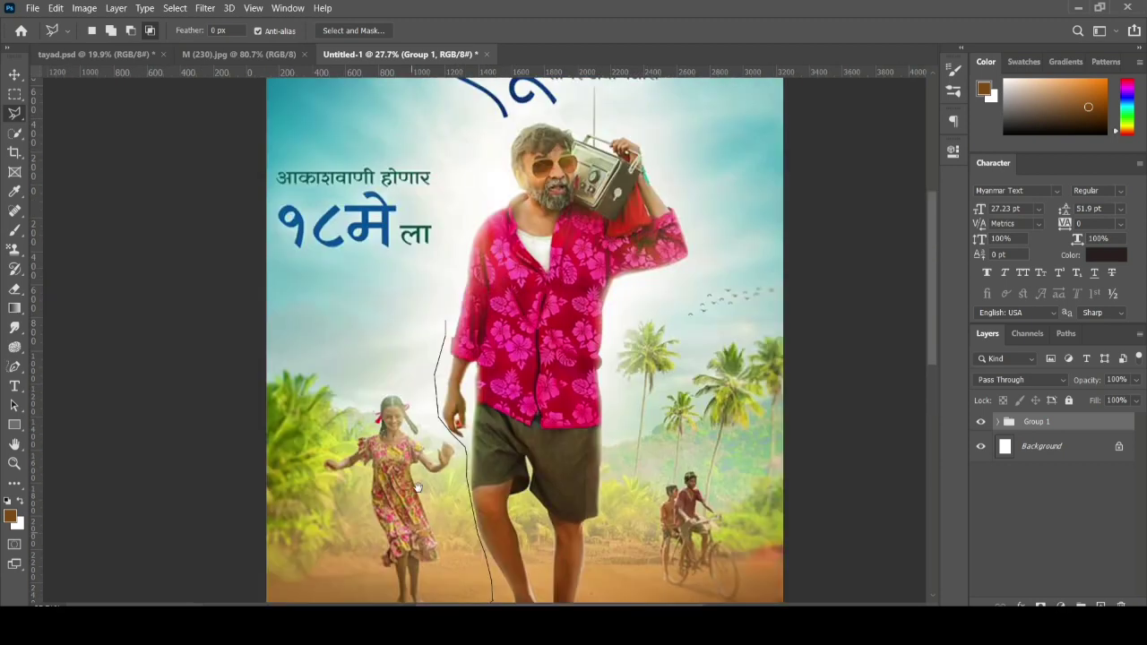
scroll(432, 437, up, 2)
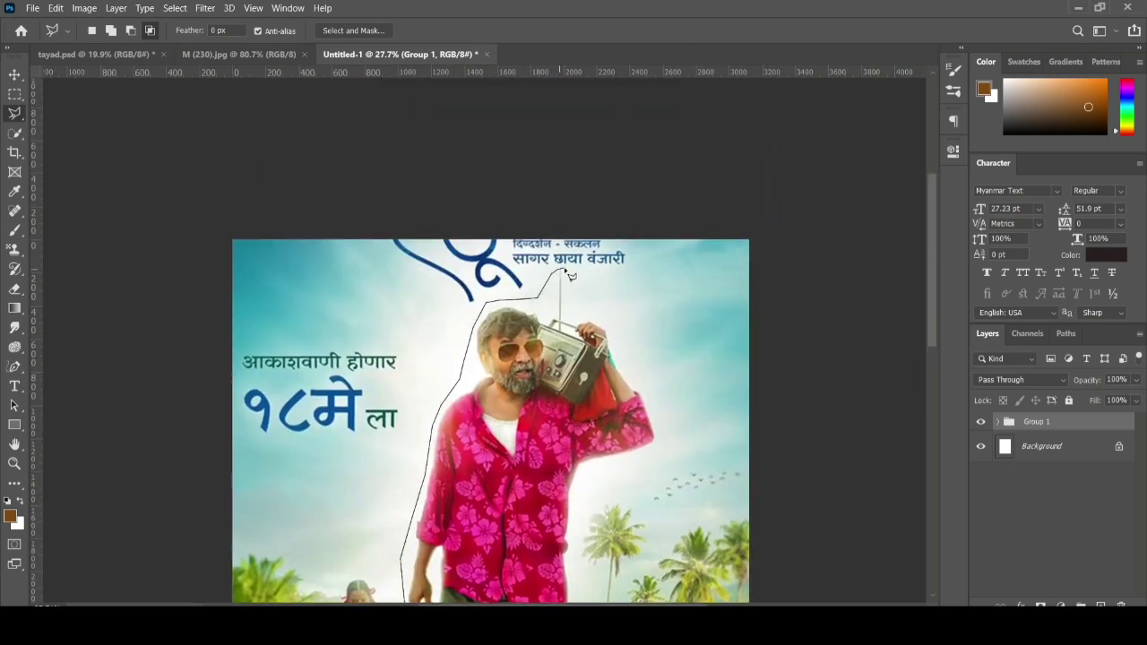
scroll(594, 492, down, 5)
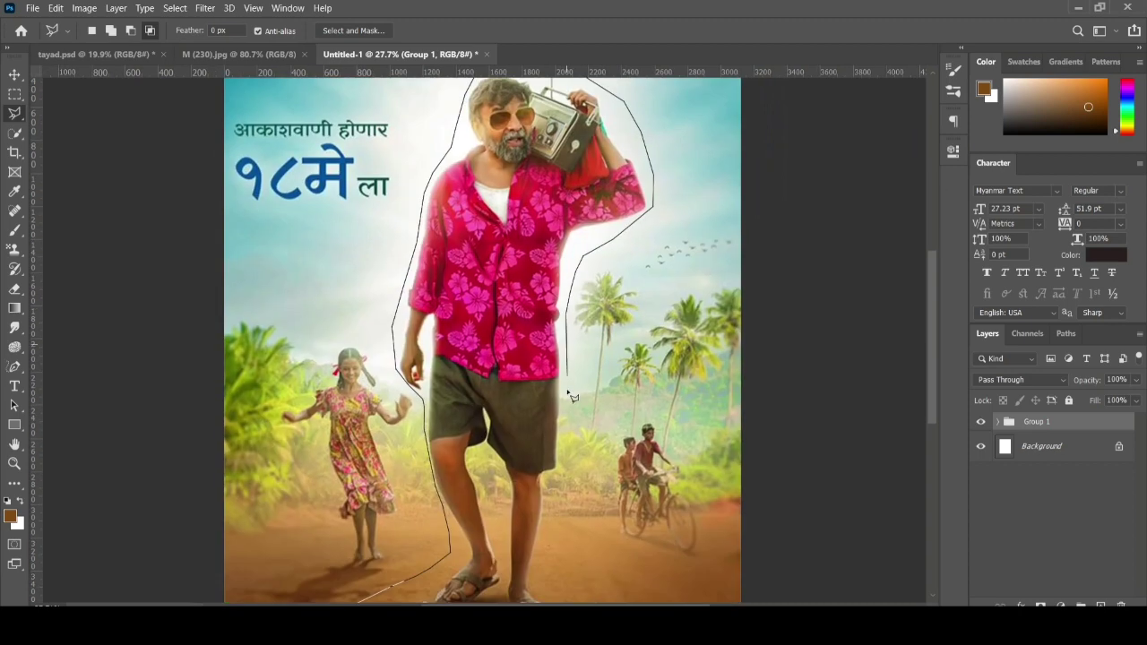
scroll(553, 506, down, 5)
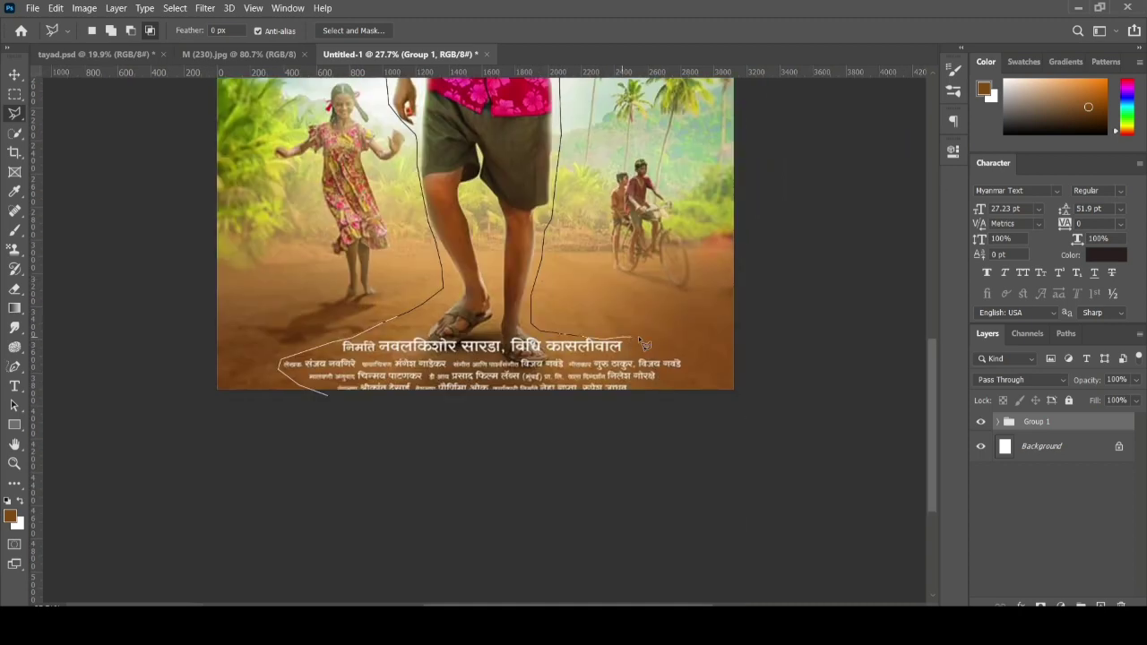
click(314, 391)
right_click(480, 283)
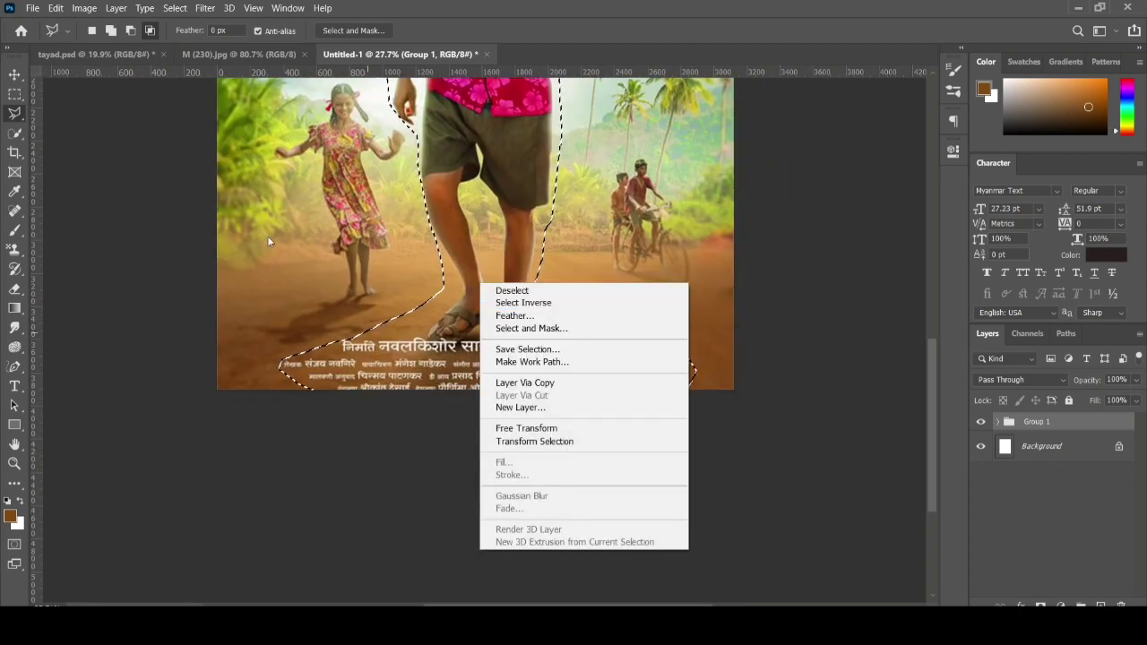
key(Escape)
key(ctrl+minus)
key(ctrl+j)
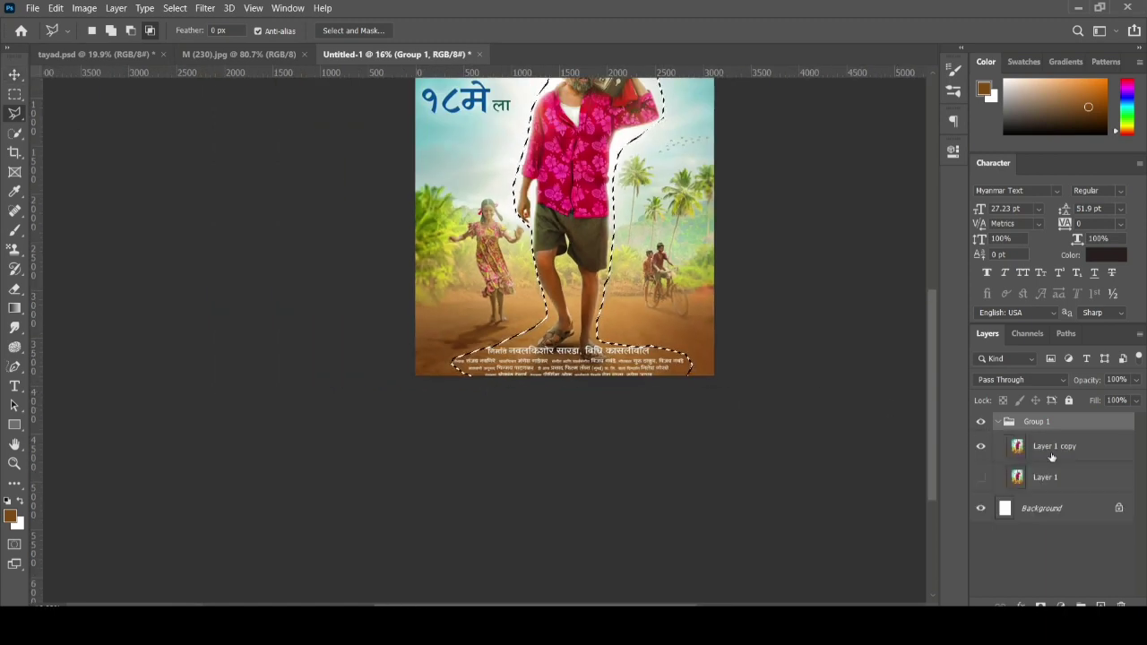
- Content-aware fill the selection to remove the man and credits, then deselect
right_click(575, 266)
click(599, 445)
click(683, 176)
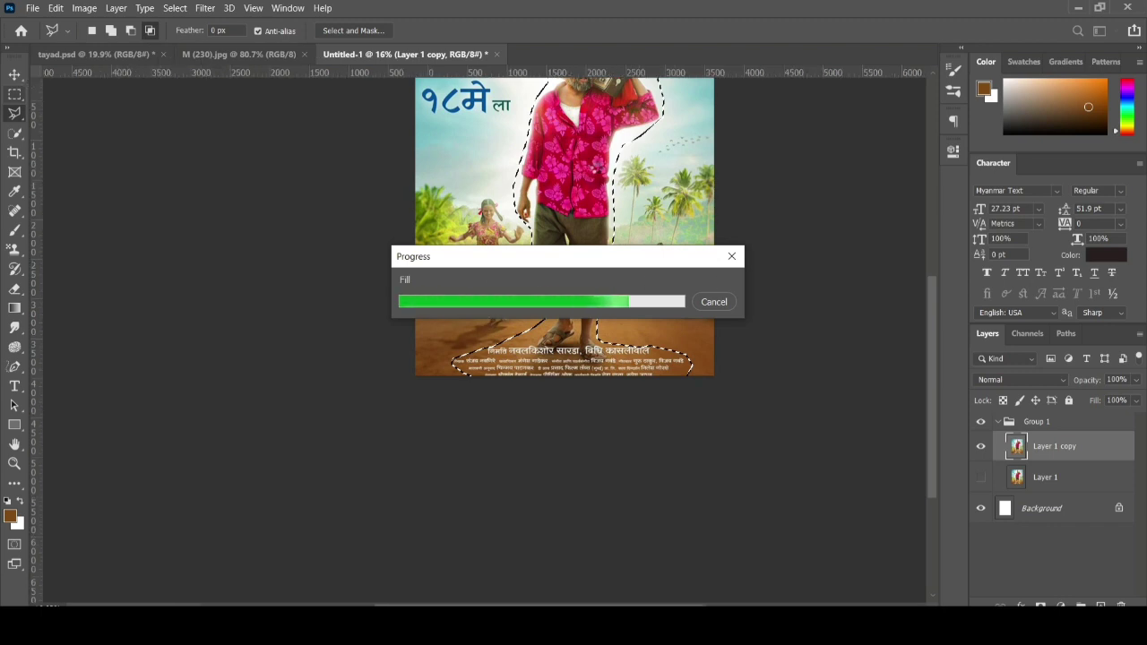
scroll(481, 266, down, 2)
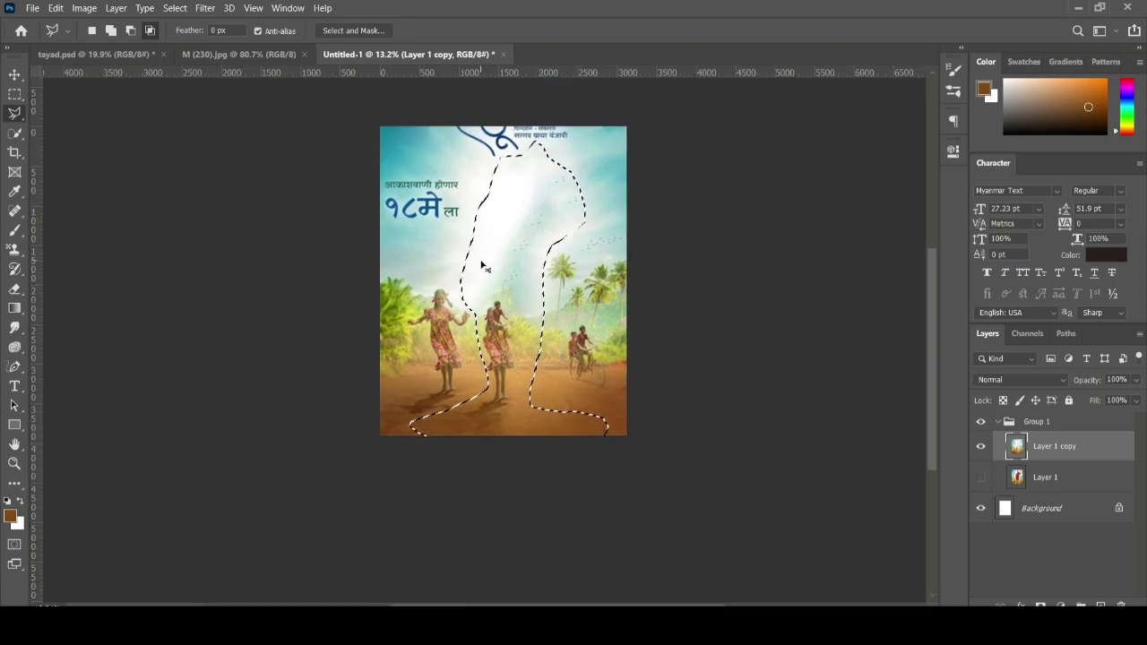
key(ctrl+d)
scroll(481, 266, up, 1)
- Lasso the leftover duplicate girl, content-aware fill her away, and deselect
scroll(484, 286, up, 2)
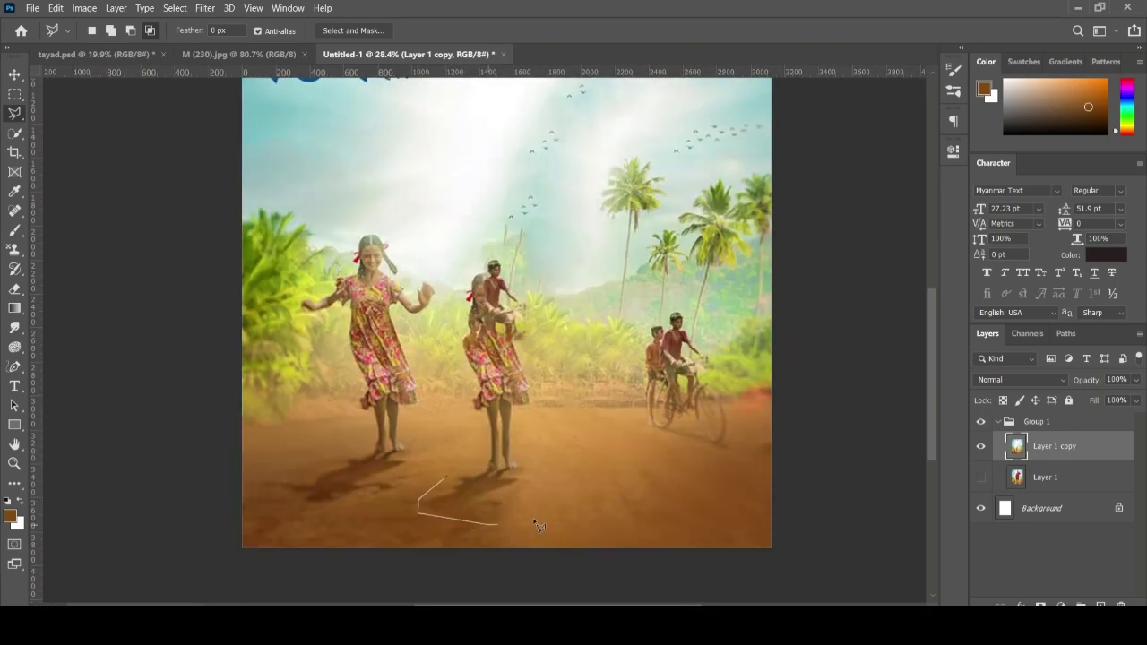
double_click(445, 392)
right_click(511, 423)
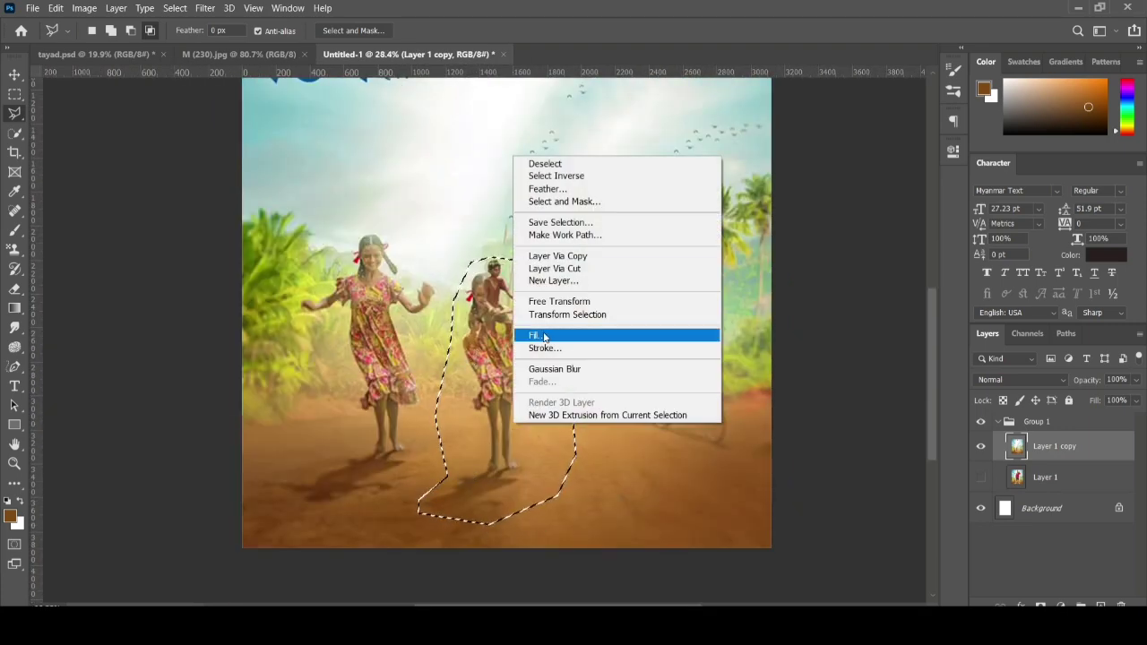
click(537, 333)
key(Return)
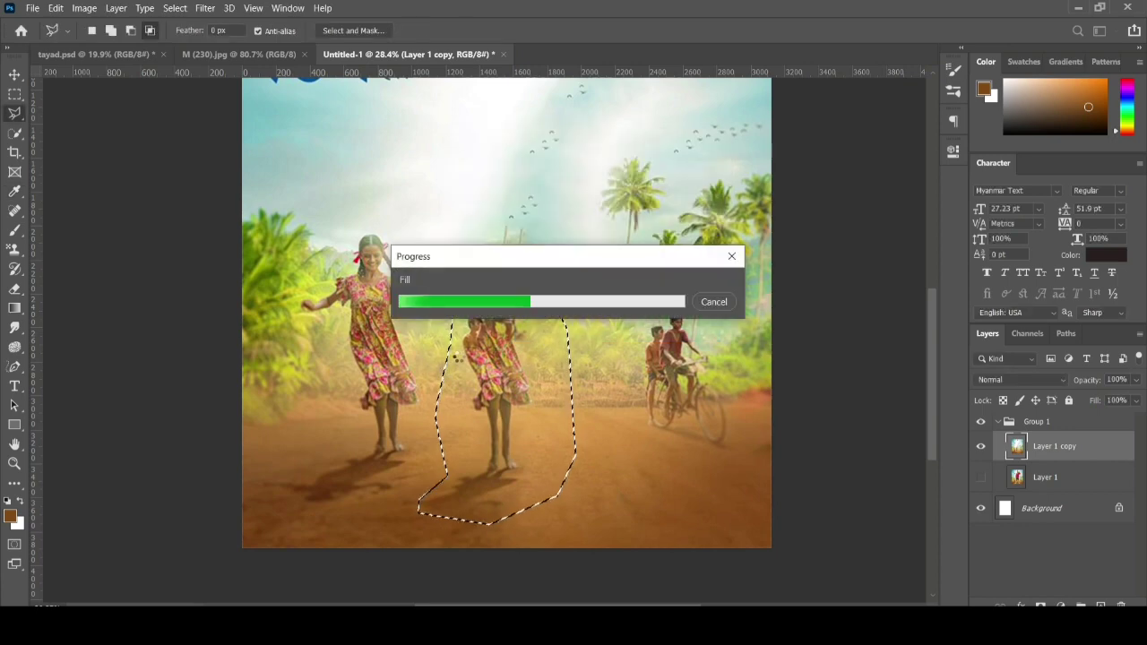
scroll(458, 358, down, 1)
scroll(463, 361, down, 1)
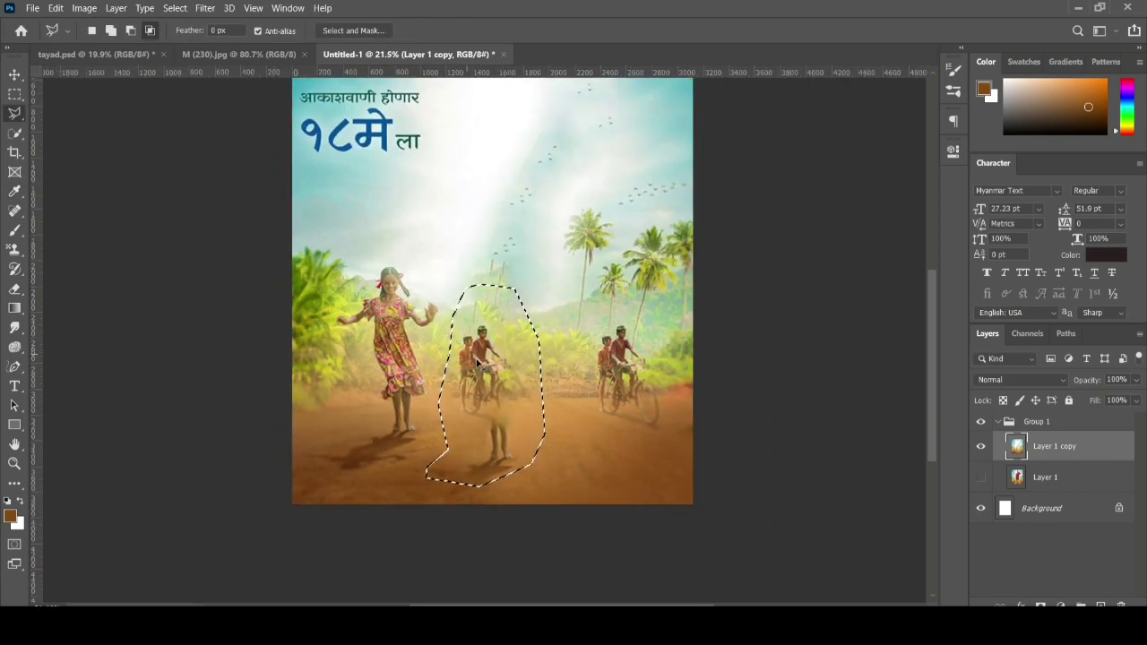
key(ctrl+d)
scroll(471, 412, up, 2)
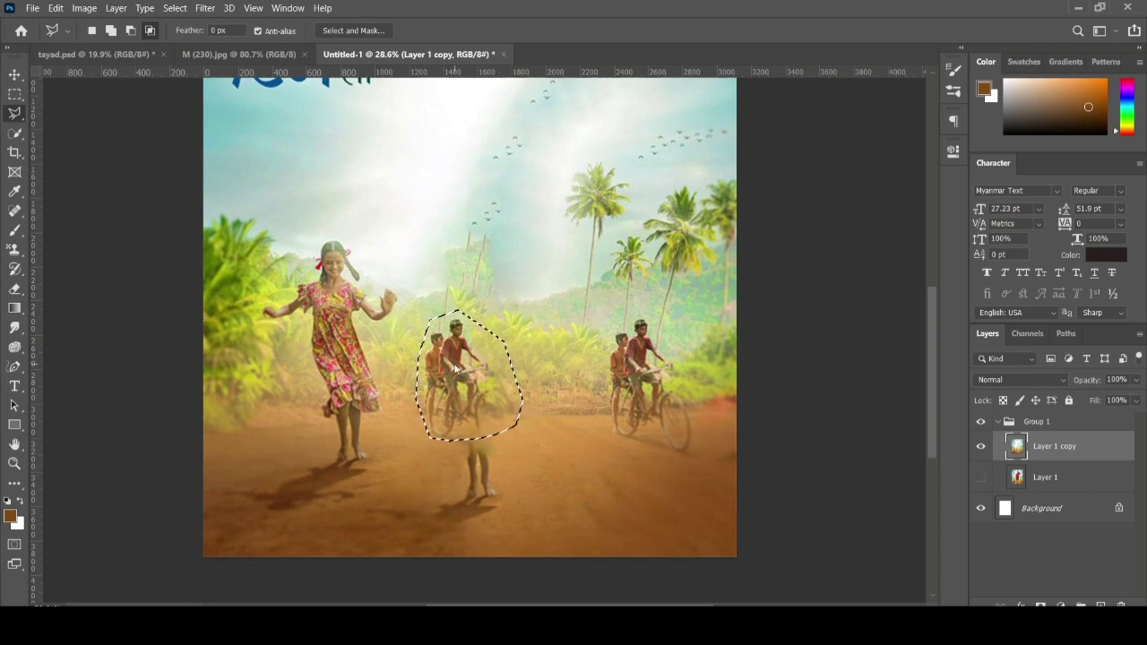
- Content-aware fill away the duplicate cyclists on the road
right_click(456, 367)
click(498, 269)
key(Return)
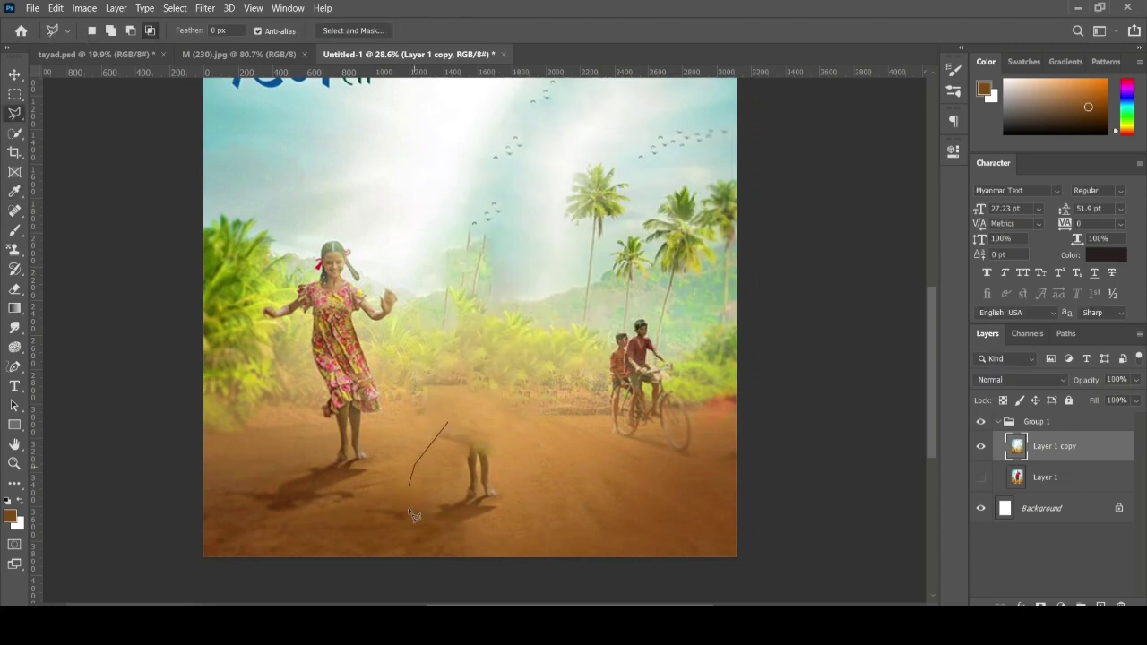
scroll(524, 430, down, 2)
scroll(456, 463, up, 1)
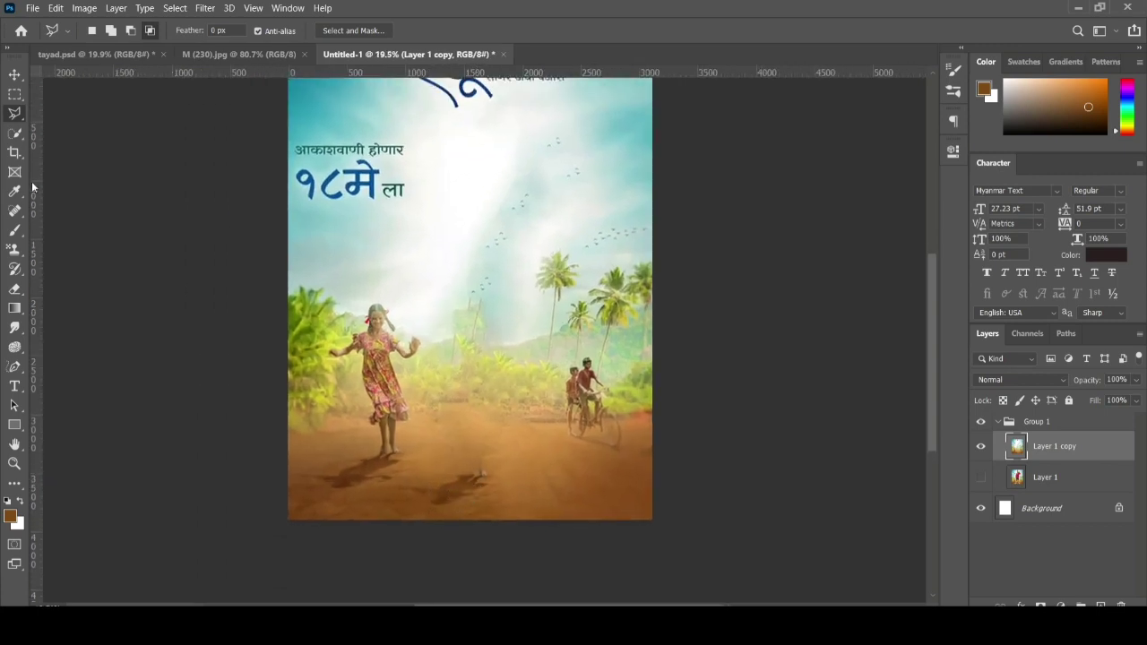
scroll(475, 457, up, 1)
- Lasso the remaining smudge and content-aware fill it with road
click(483, 442)
right_click(489, 443)
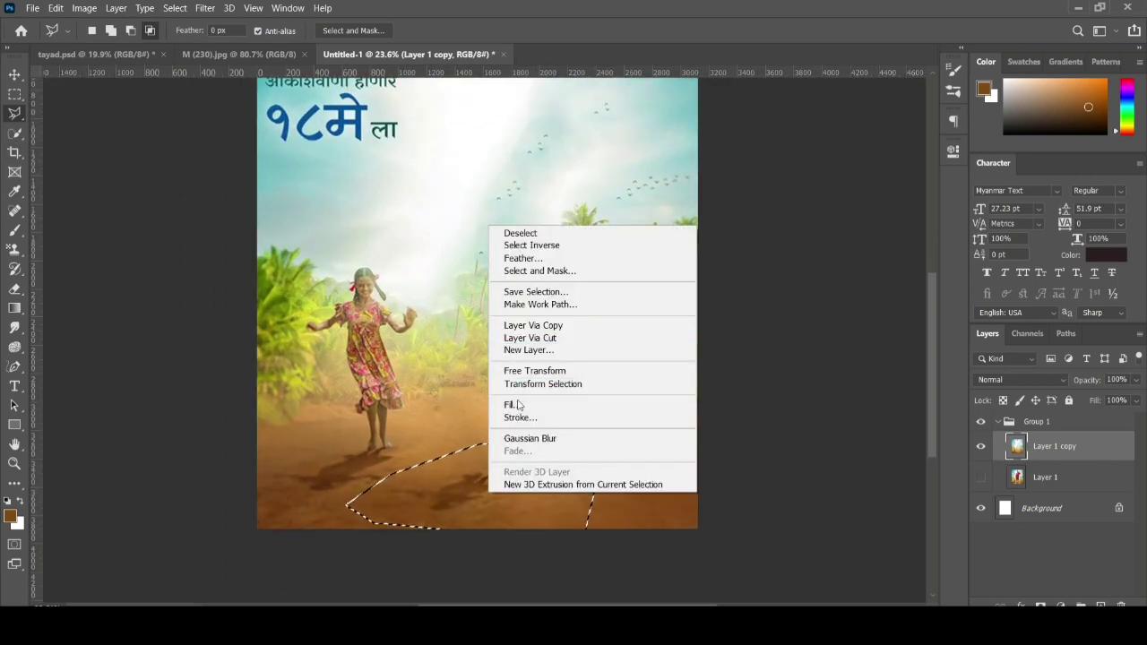
click(525, 410)
key(Return)
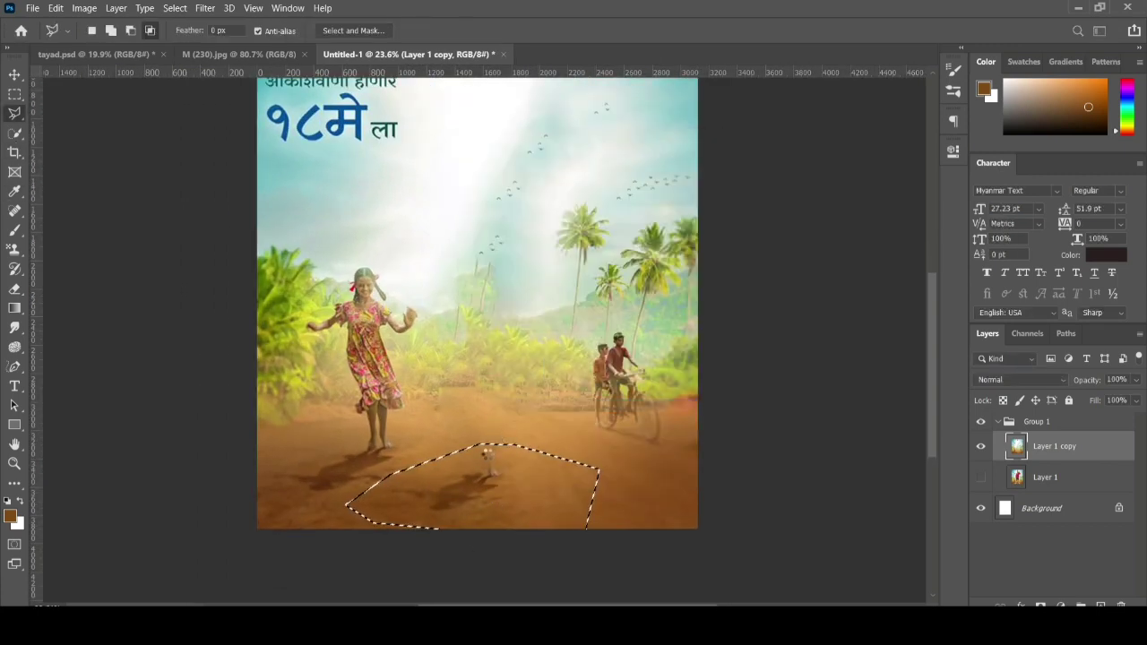
scroll(466, 412, down, 2)
scroll(419, 349, up, 1)
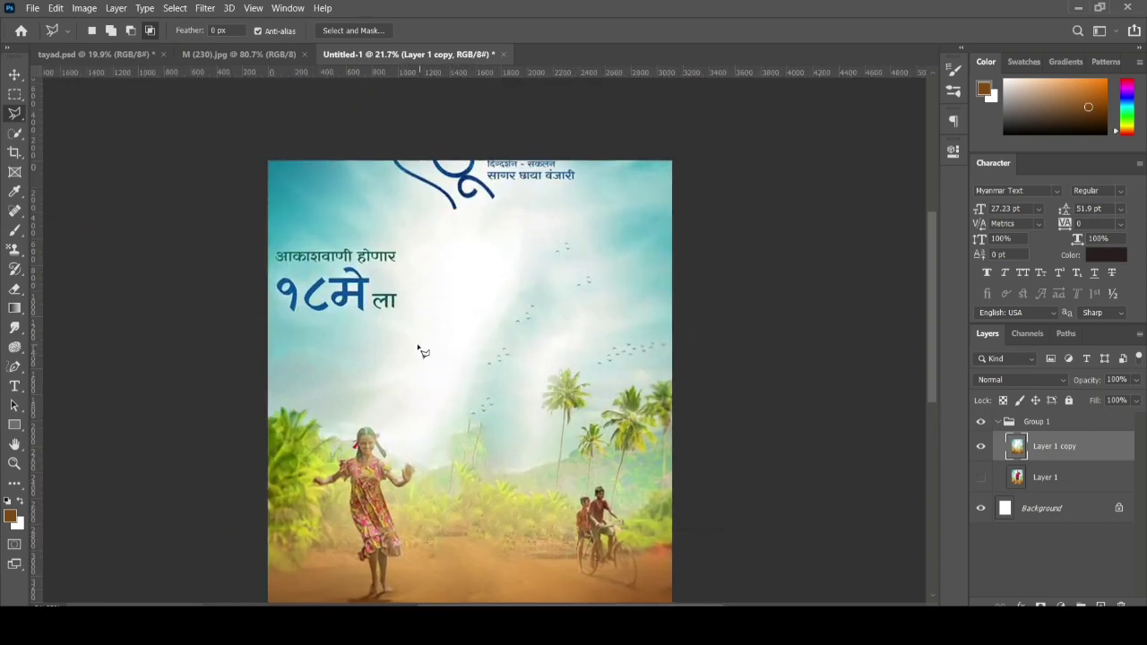
- Lasso the date text at the top left and content-aware fill it away
click(426, 244)
click(448, 309)
click(379, 335)
right_click(499, 276)
click(519, 461)
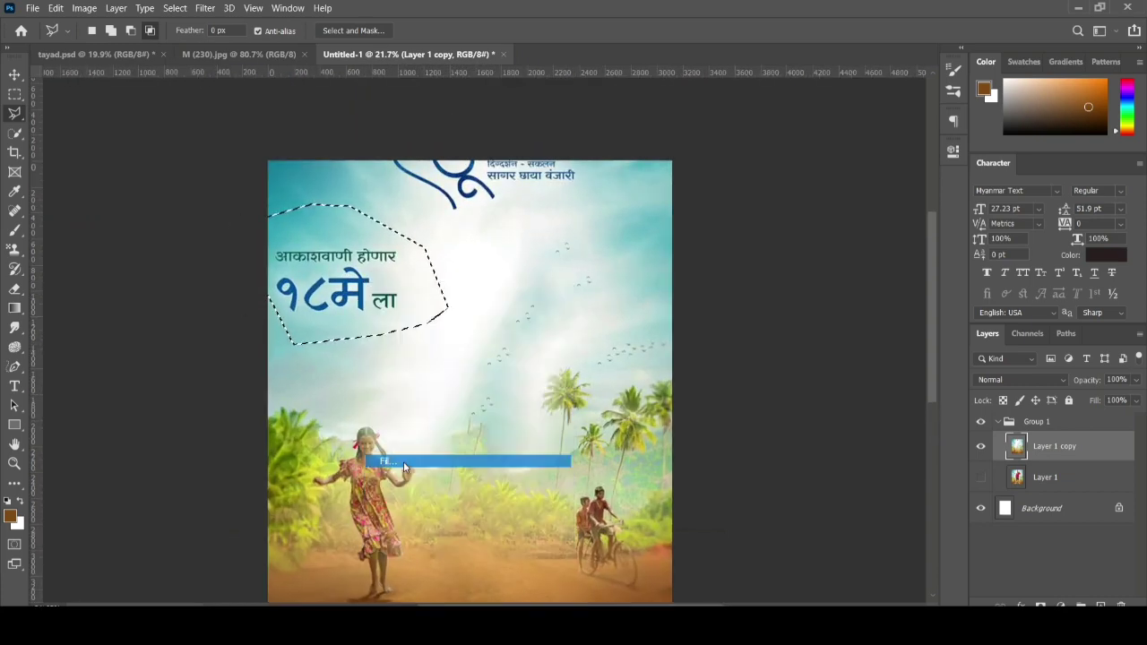
click(687, 172)
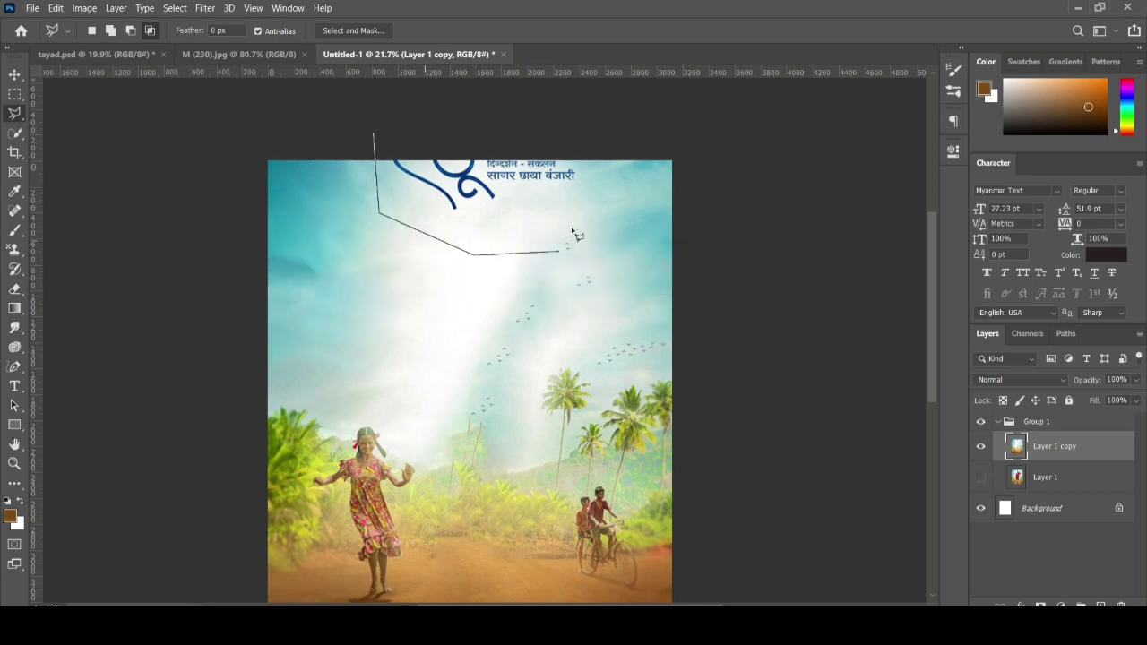
- Content-aware fill the top title graphic area with sky
click(607, 144)
click(374, 133)
right_click(464, 185)
click(501, 369)
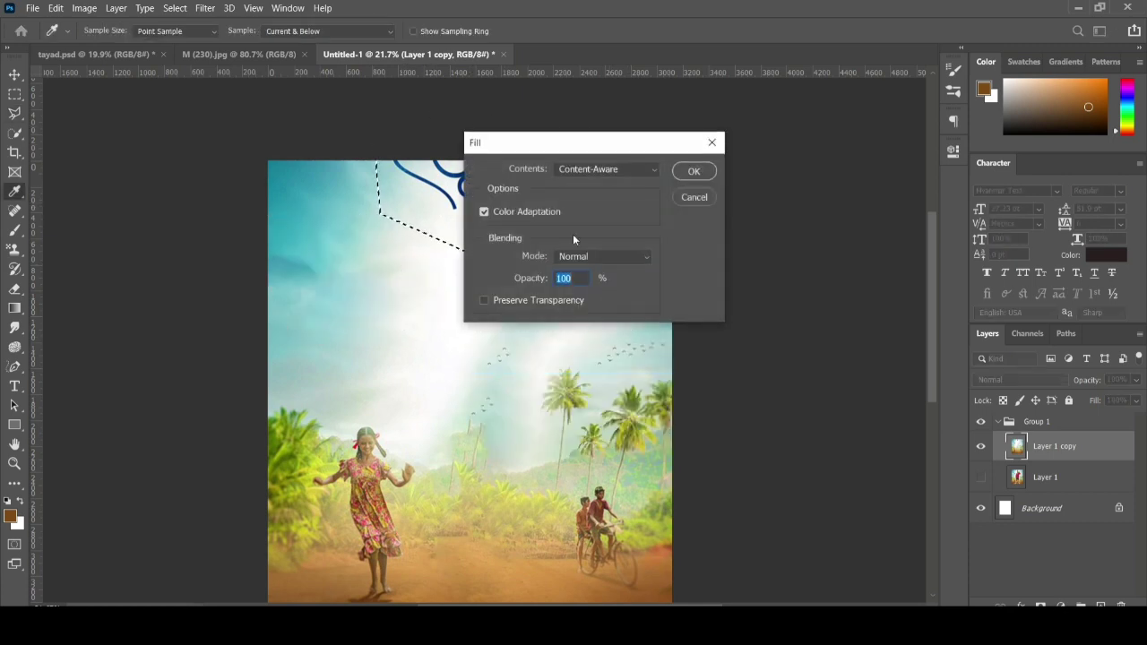
click(693, 171)
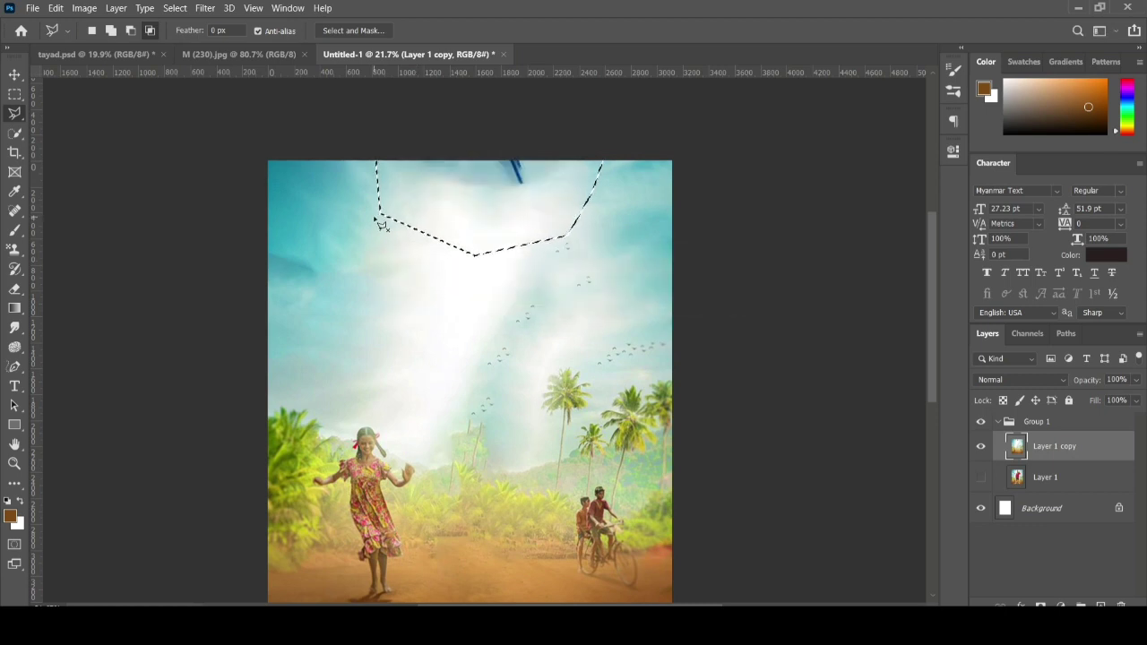
- Crop the canvas to trim its edges
click(16, 153)
click(517, 226)
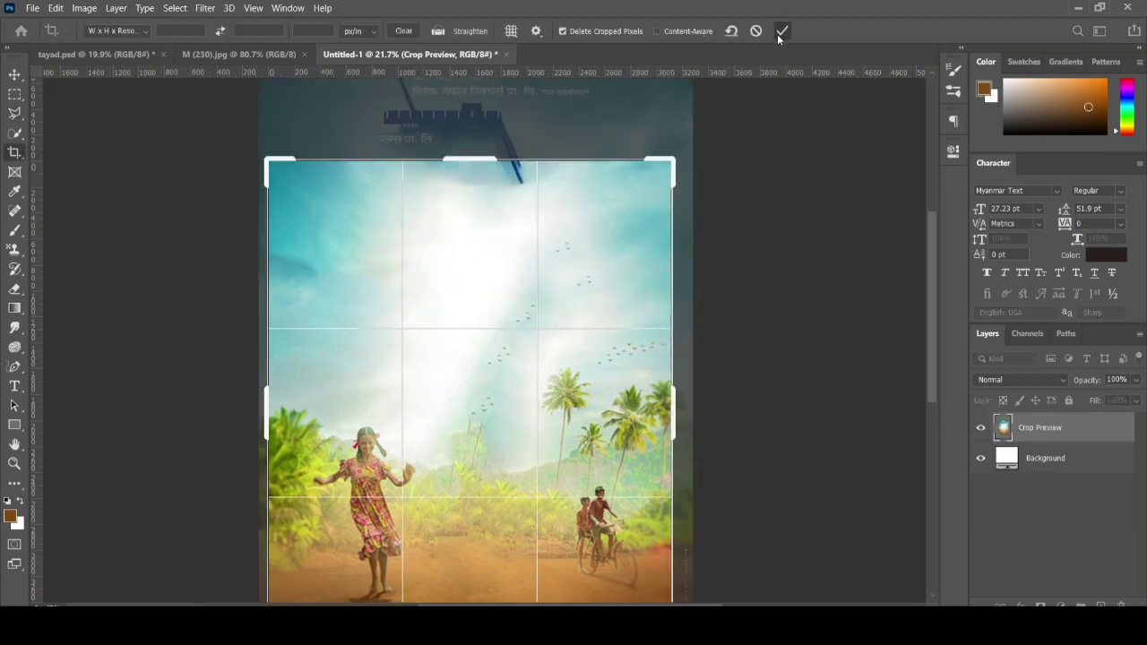
key(Return)
- Outline the remaining blue mark in the top sky, fill it, and drop the selection
click(16, 115)
click(346, 123)
click(379, 185)
click(498, 226)
click(582, 202)
right_click(461, 184)
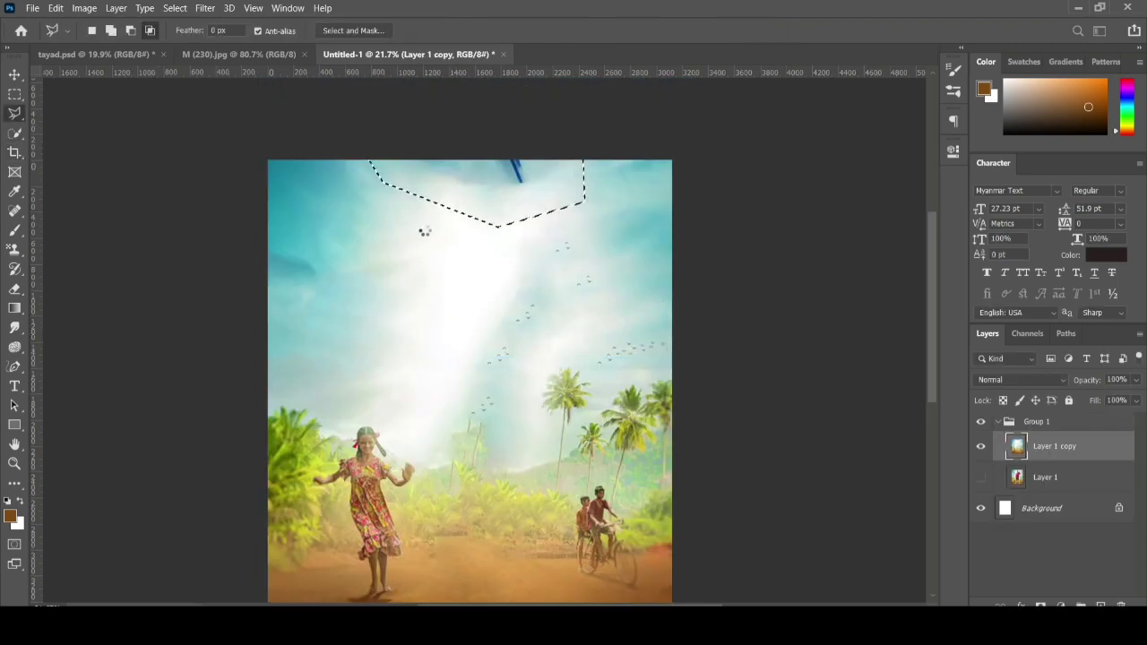
key(v)
scroll(537, 285, down, 2)
- Duplicate the cleaned background layer Layer 1 copy
click(538, 285)
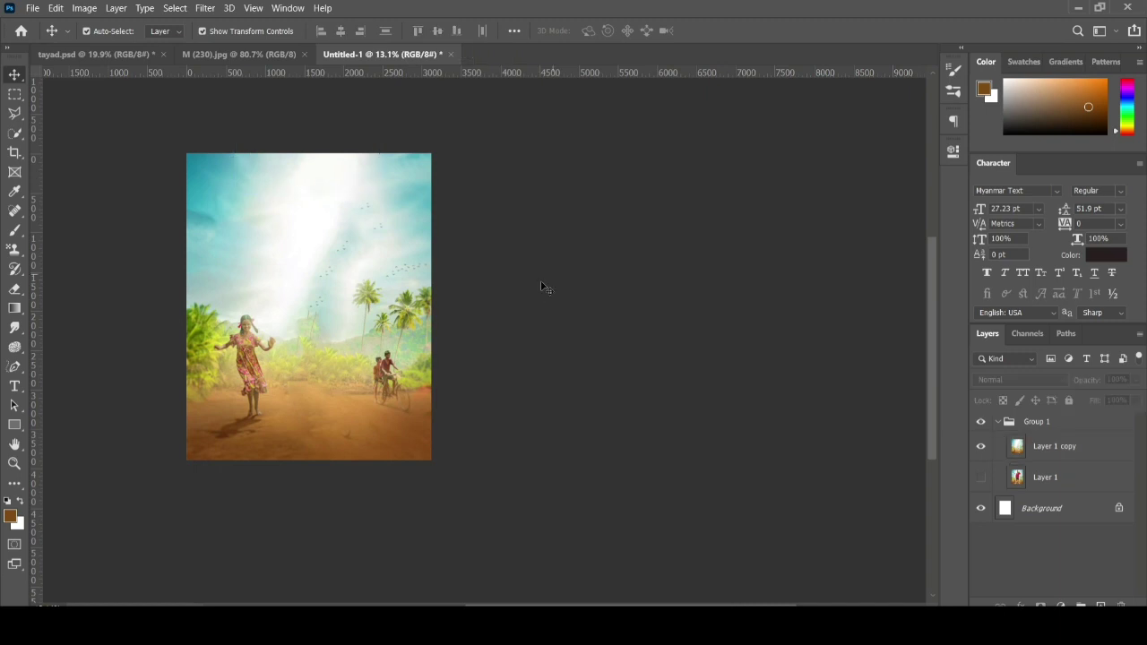
scroll(350, 328, up, 1)
scroll(376, 332, up, 1)
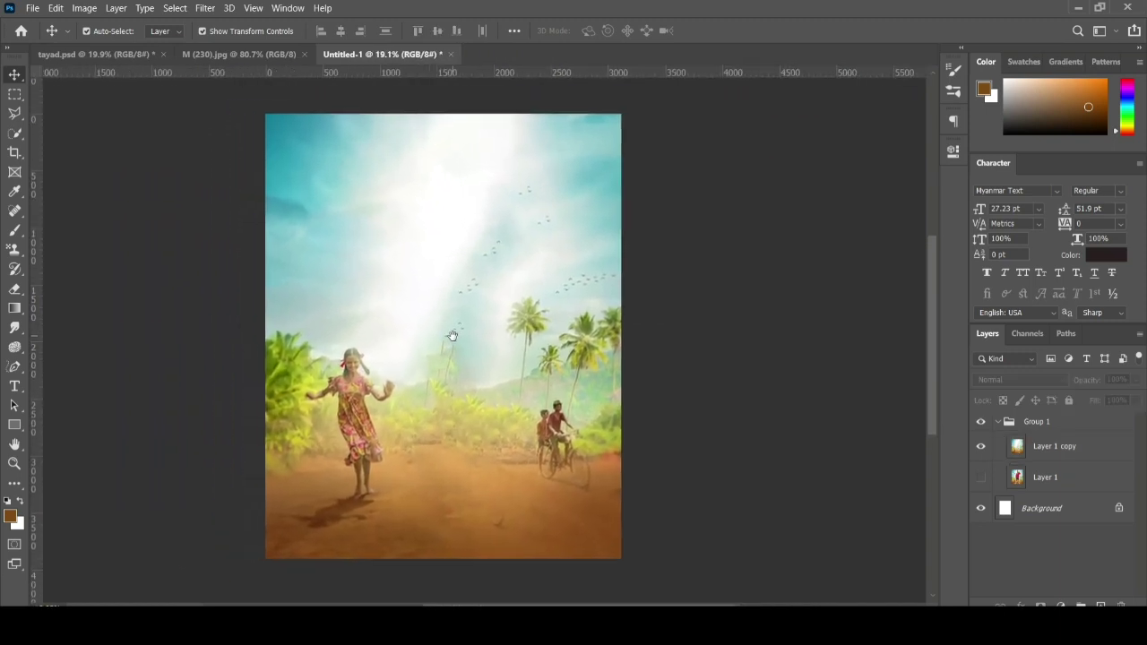
click(458, 345)
key(ctrl+j)
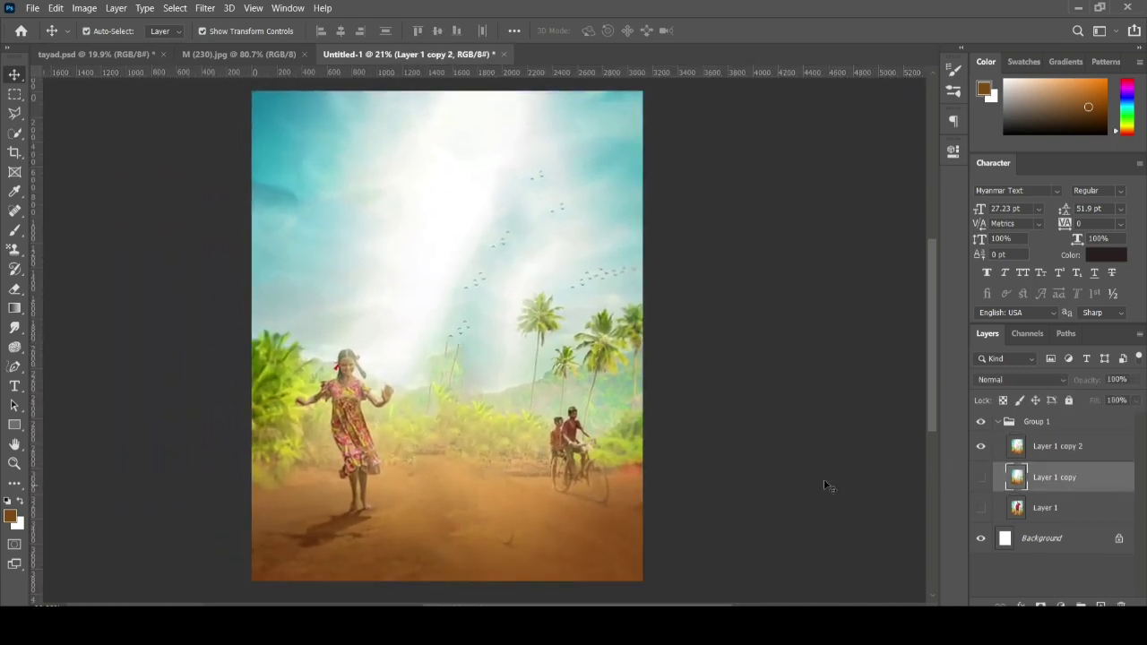
scroll(600, 376, down, 1)
scroll(531, 405, up, 1)
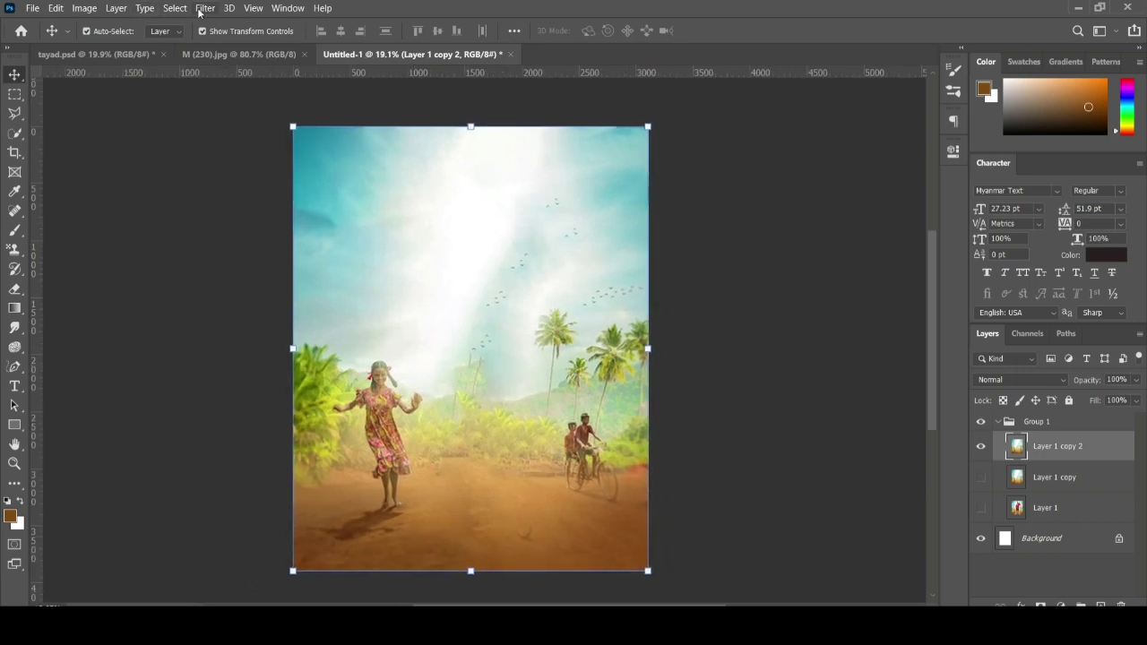
- Grade the duplicate in Camera Raw with Clarity +64, lifted shadows and Contrast +19
click(201, 10)
click(269, 116)
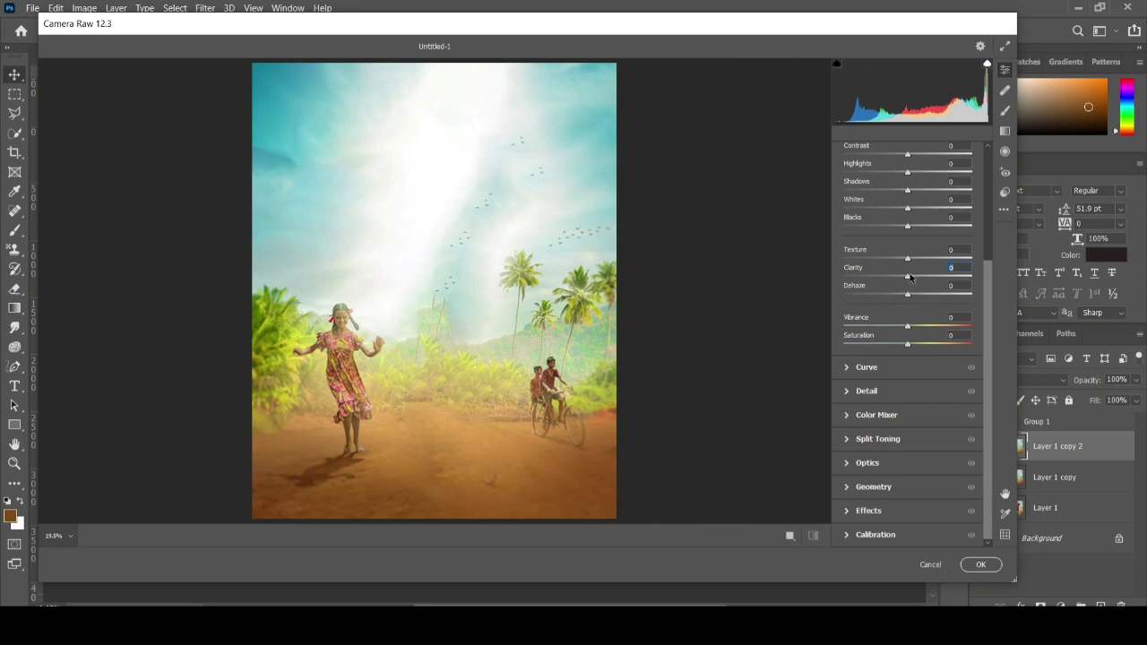
drag(930, 278, 941, 280)
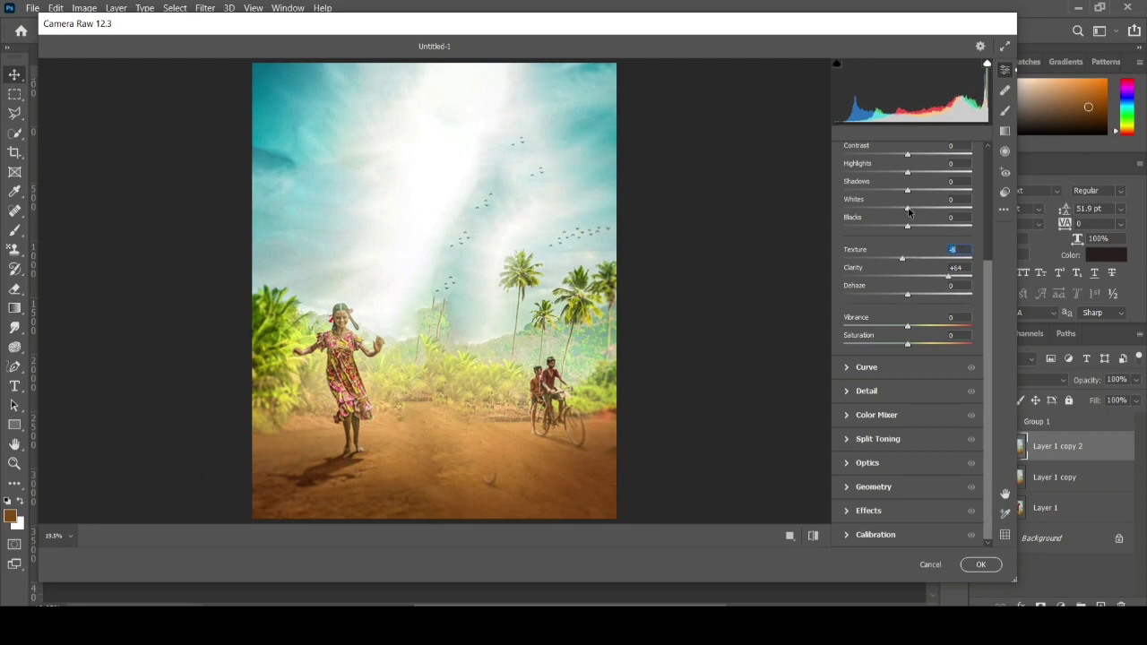
drag(907, 190, 928, 191)
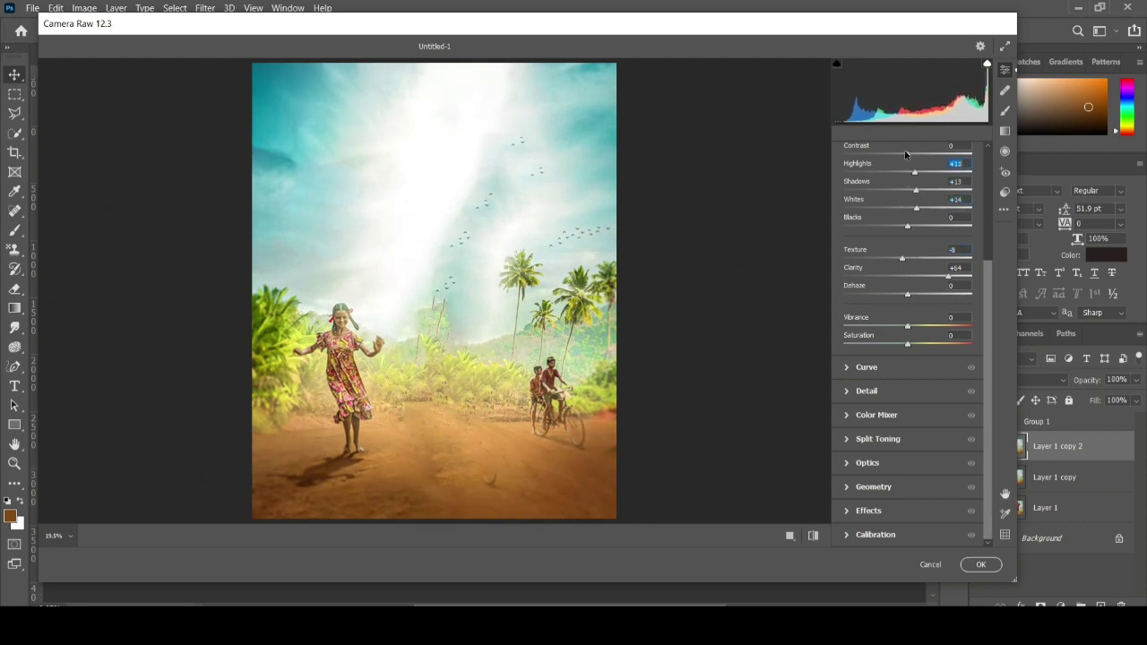
drag(905, 154, 925, 155)
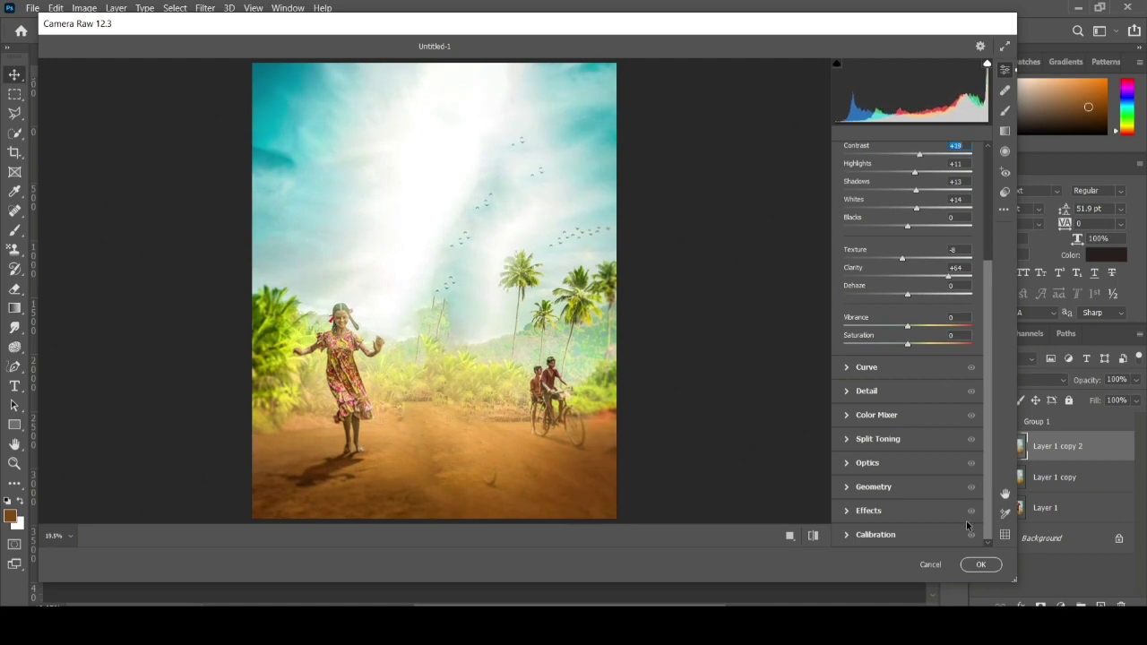
click(980, 565)
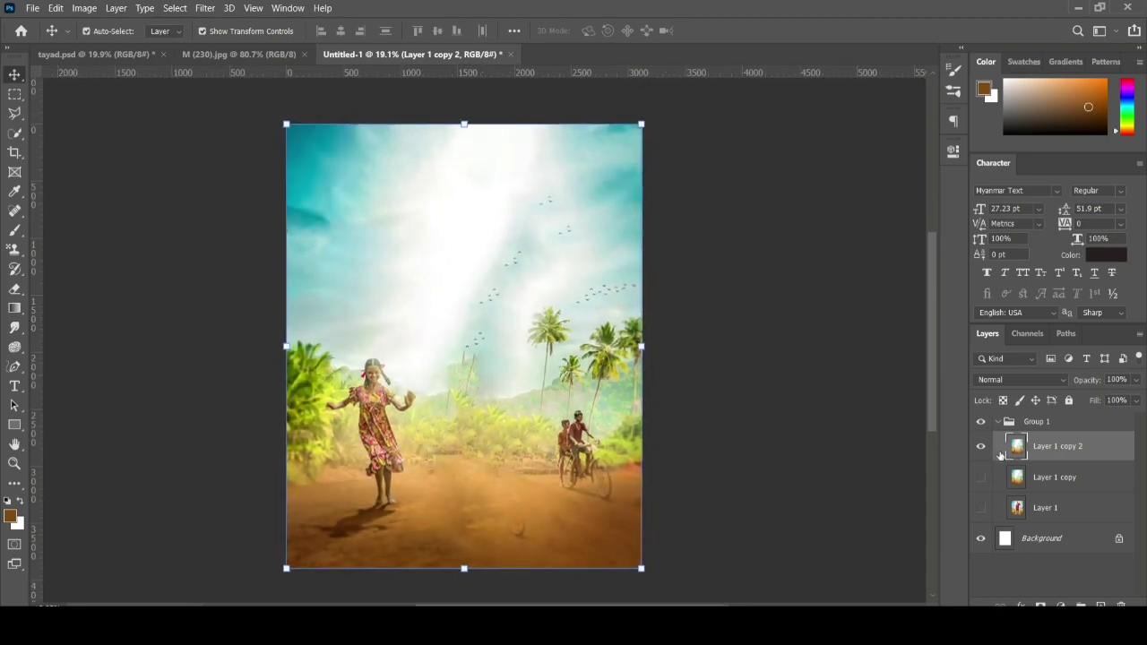
- Duplicate the graded background as Layer 1 copy 3 and hide the previous copy
key(ctrl+j)
click(980, 479)
click(1006, 421)
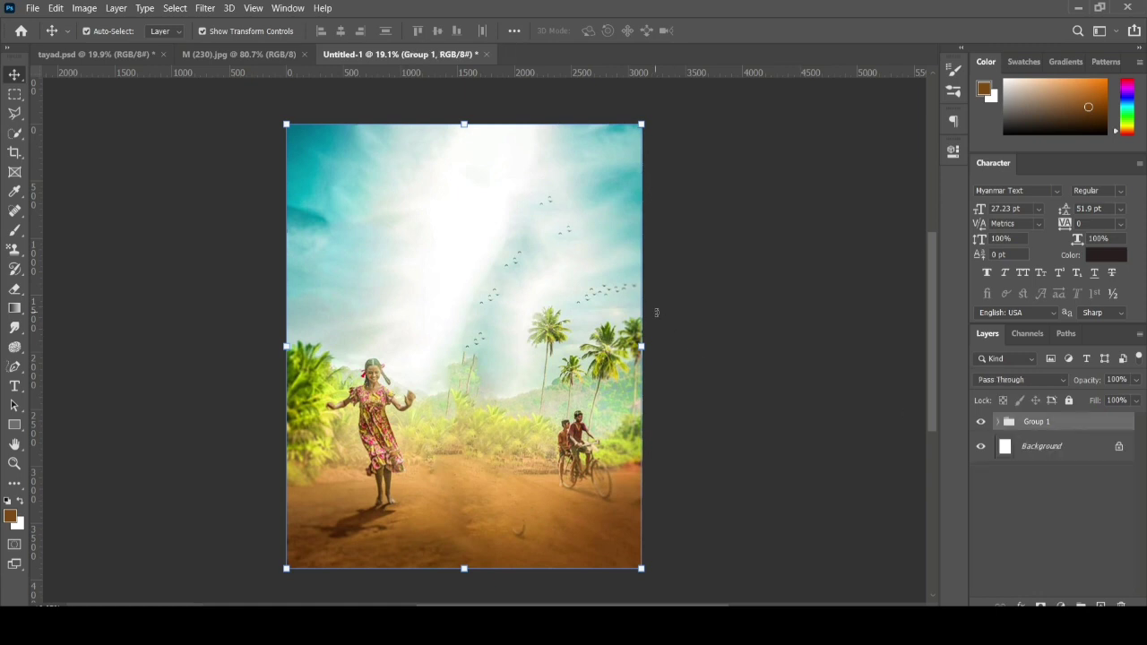
click(478, 289)
- Apply a 2.7-pixel Gaussian Blur to Layer 1 copy 3
click(204, 8)
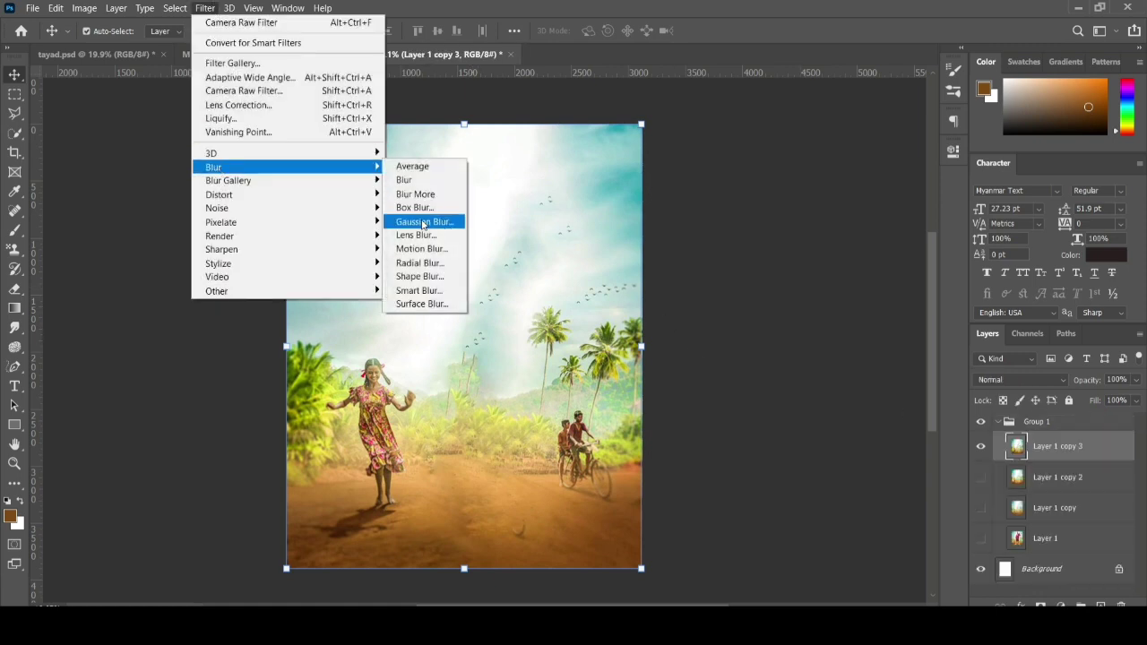
click(423, 223)
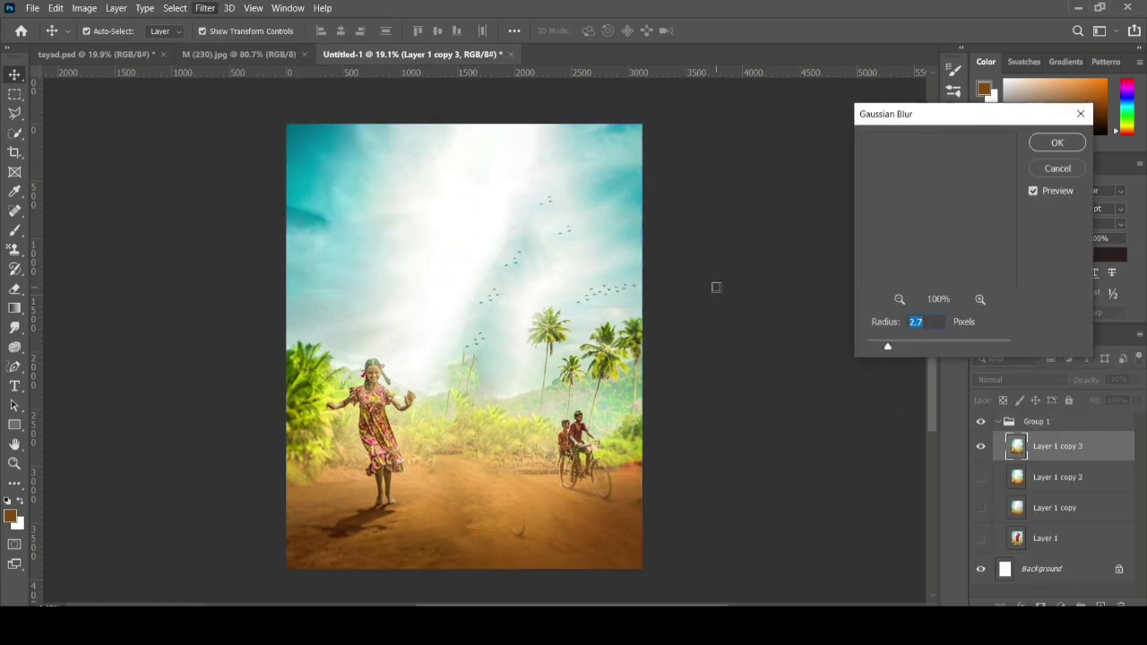
click(1057, 143)
scroll(376, 386, up, 3)
scroll(376, 386, down, 4)
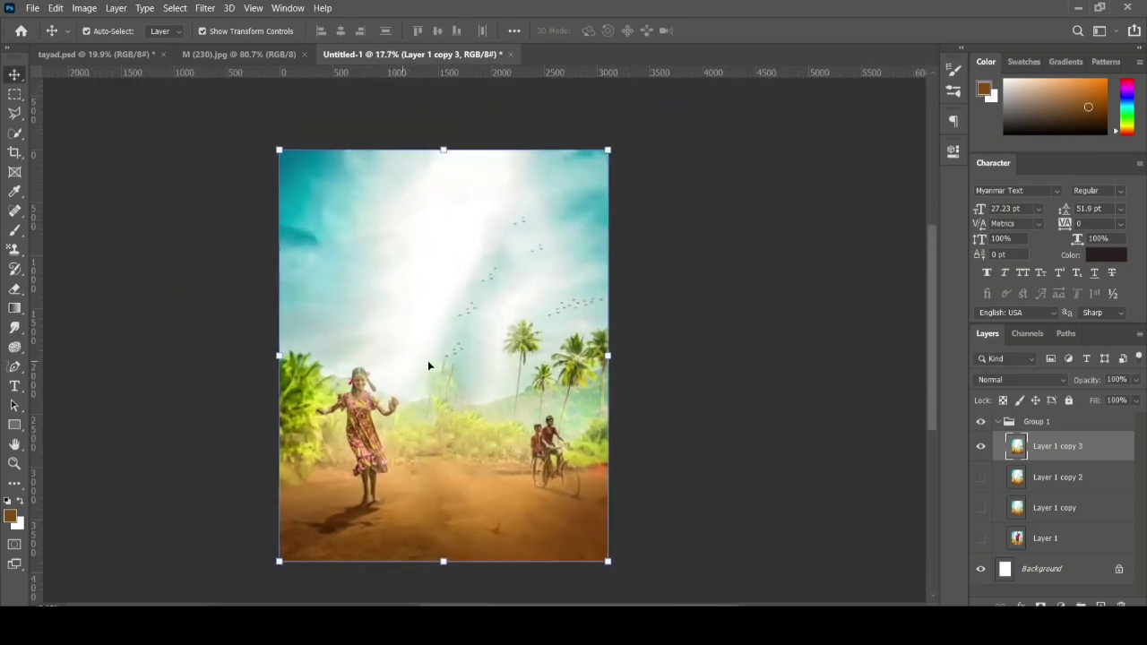
scroll(427, 360, up, 2)
scroll(458, 379, down, 1)
- Bring the man-and-horse layer from tayad.psd into the village poster, lower in the scene
key(ctrl+Tab)
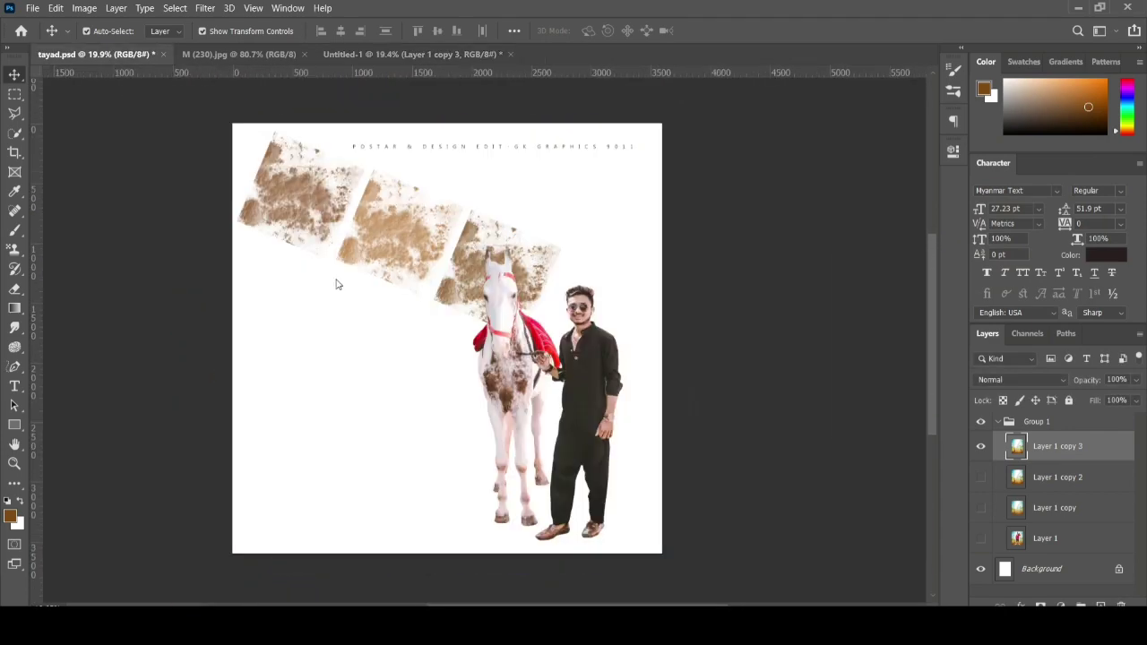
drag(500, 370, 466, 292)
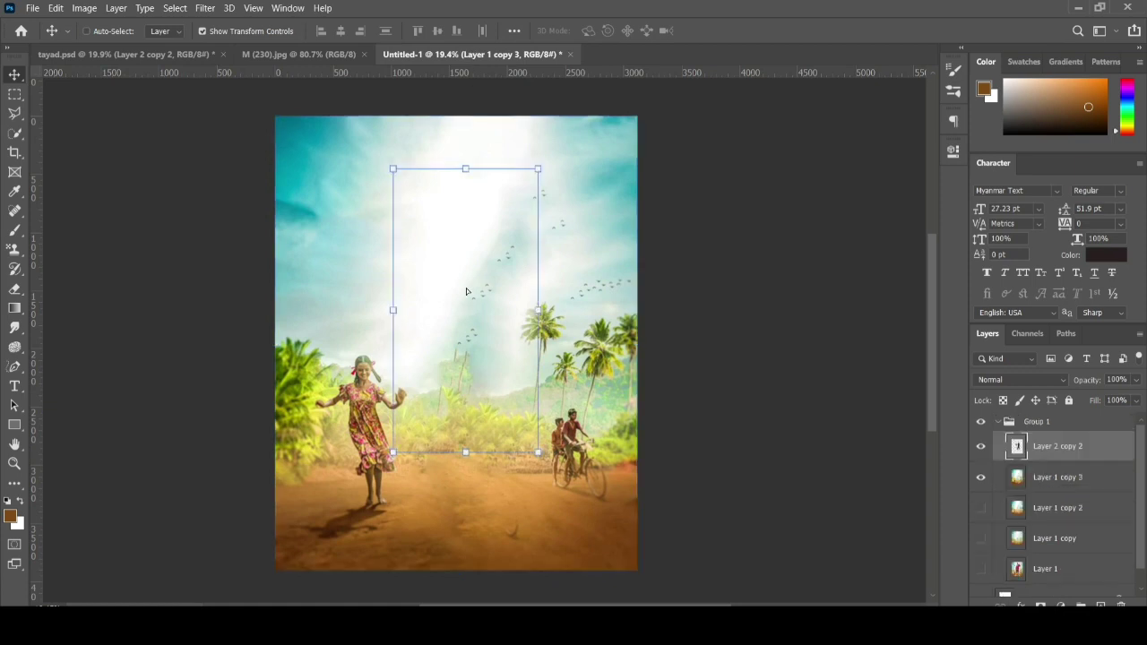
scroll(465, 292, up, 1)
mouse_move(543, 185)
mouse_down()
mouse_move(537, 281)
mouse_move(563, 226)
mouse_up()
key(ctrl+t)
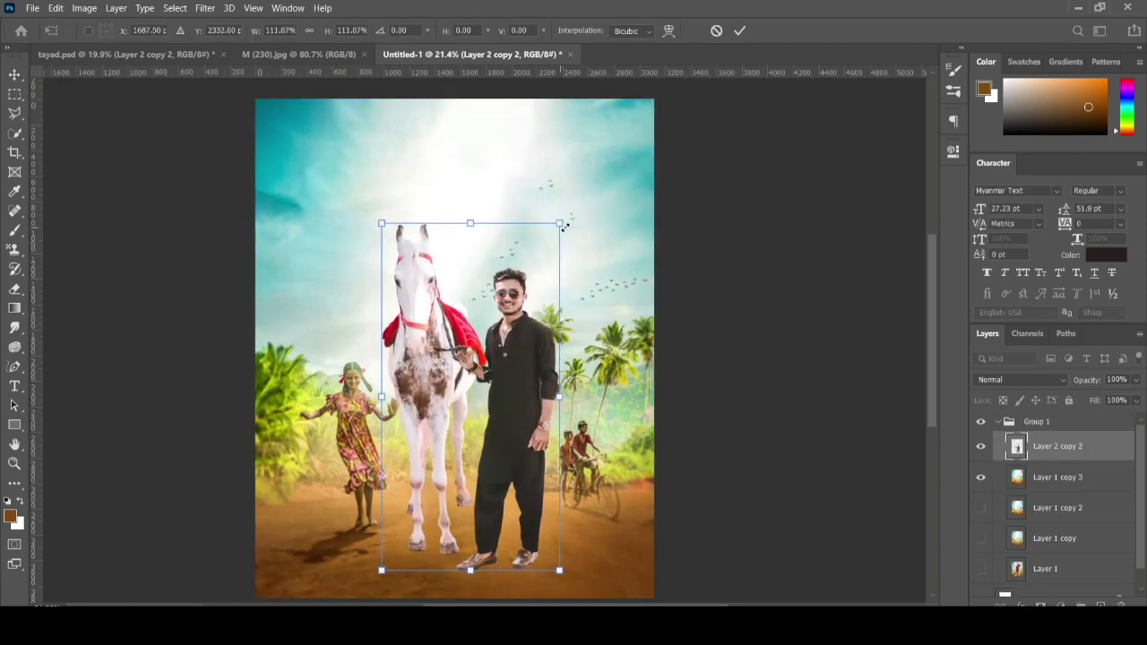
key(ctrl+z)
key(Return)
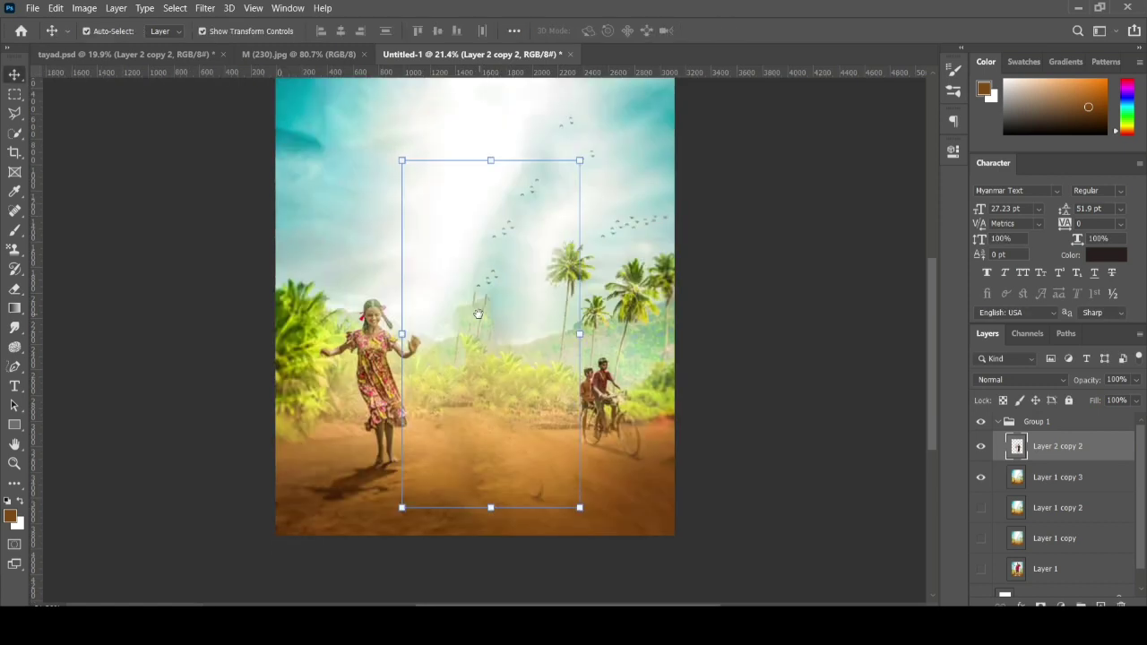
- Move the man-and-horse layer above Group 1 and centre it on the road
drag(1021, 446, 982, 444)
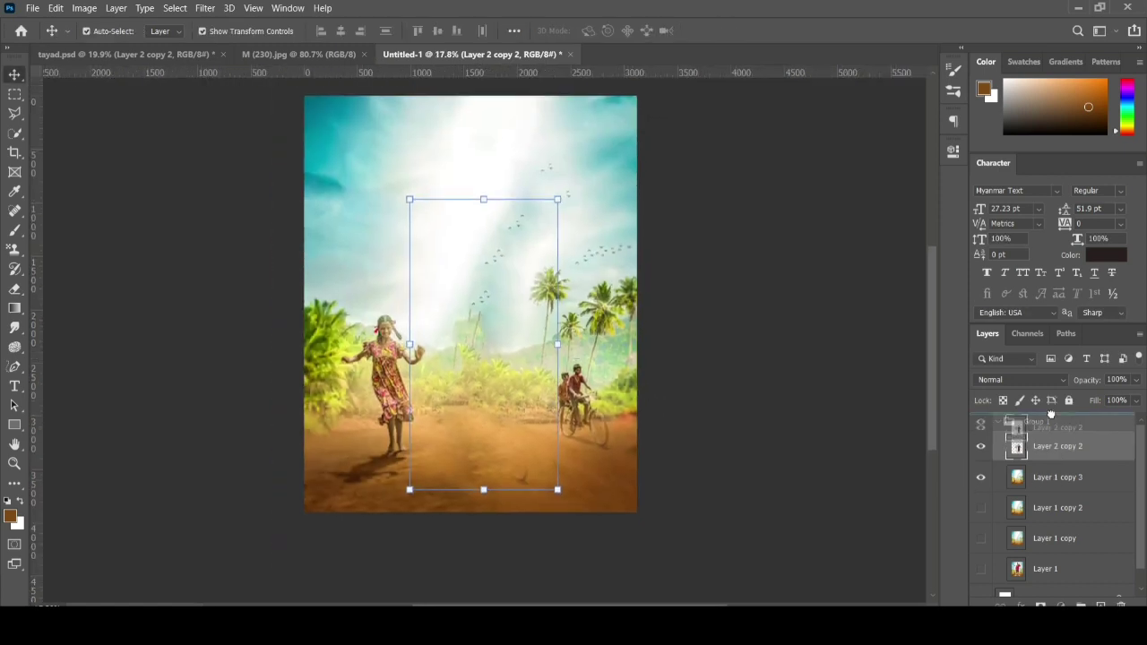
click(997, 452)
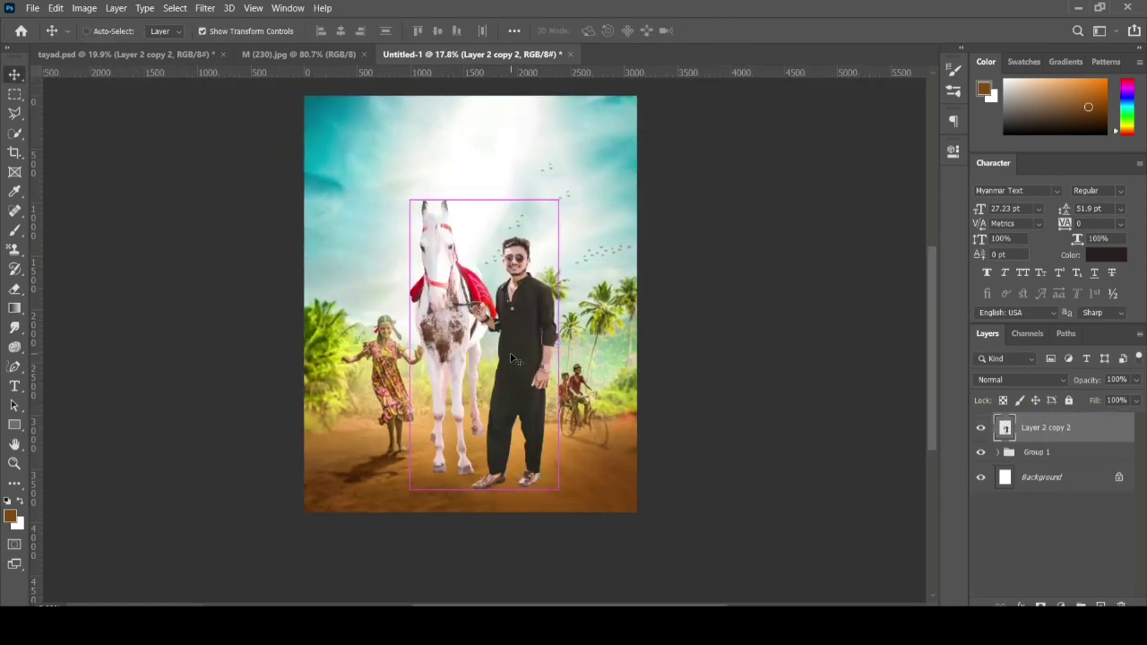
drag(510, 358, 505, 361)
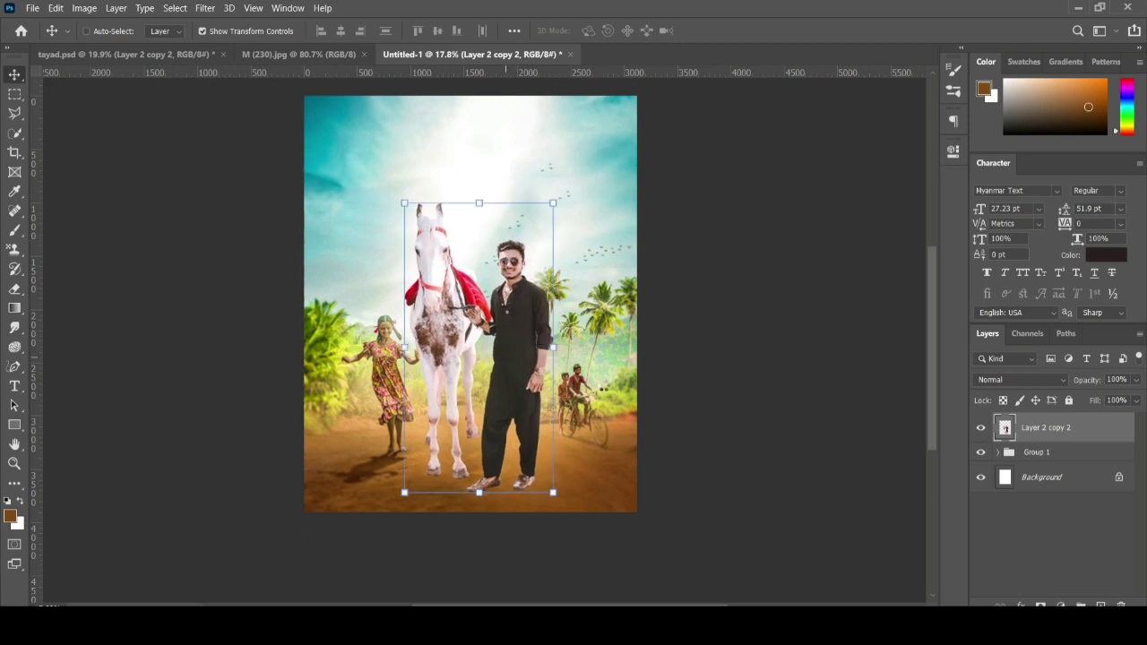
scroll(573, 385, down, 1)
scroll(554, 394, up, 3)
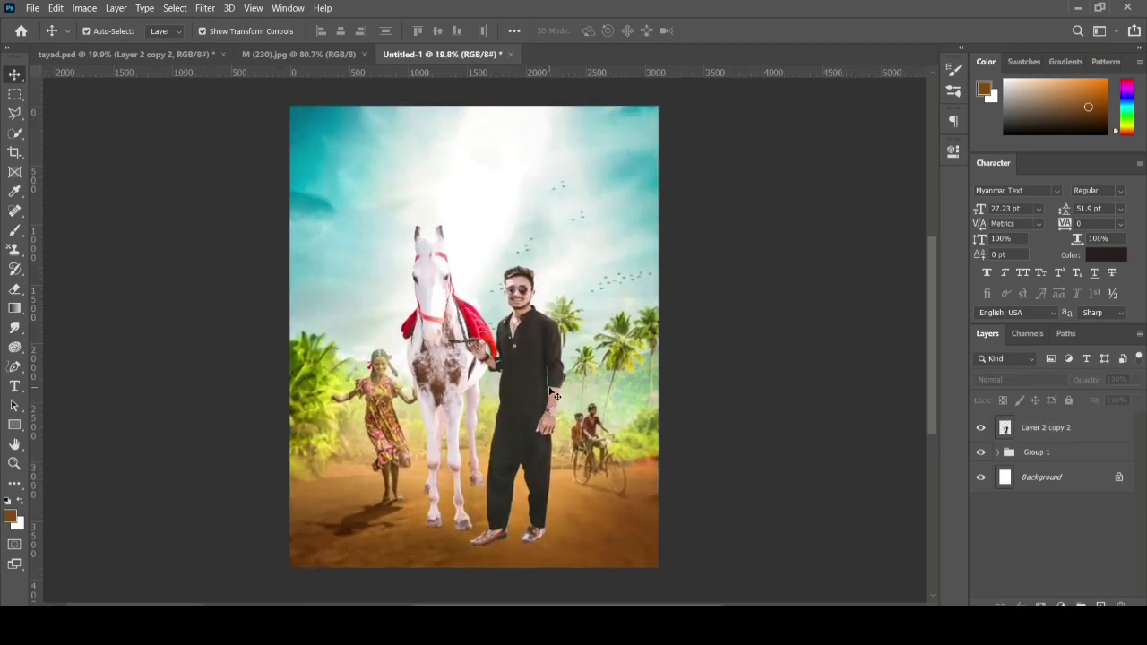
click(529, 364)
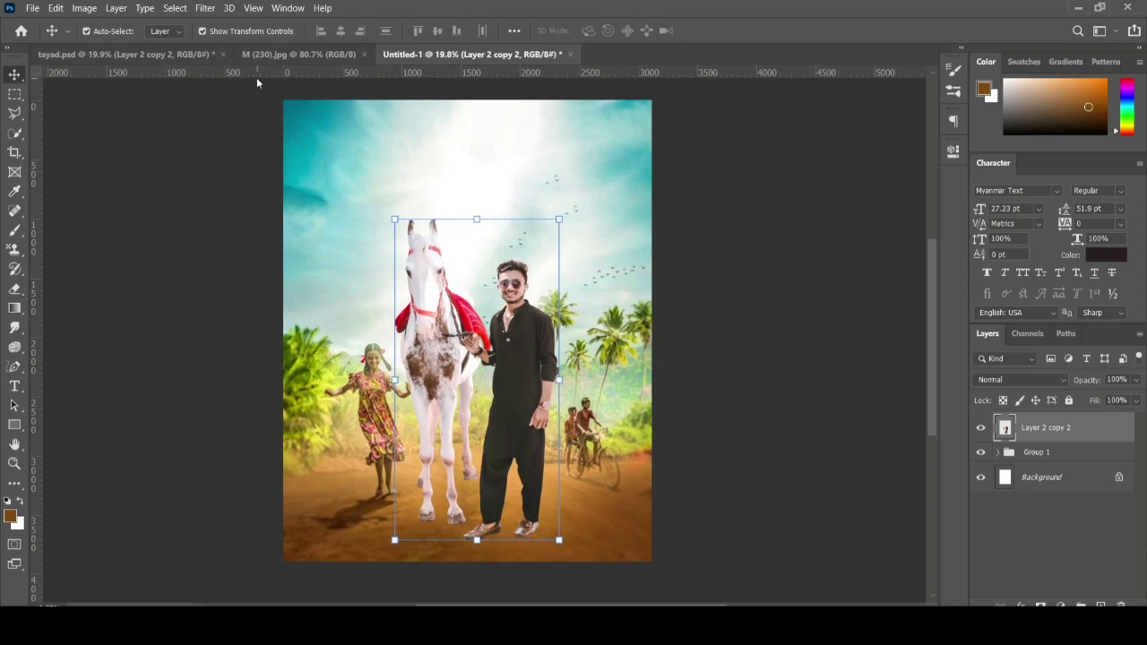
click(204, 8)
- Grade the man-and-horse layer in Camera Raw with Clarity +64 and Texture −36
click(255, 159)
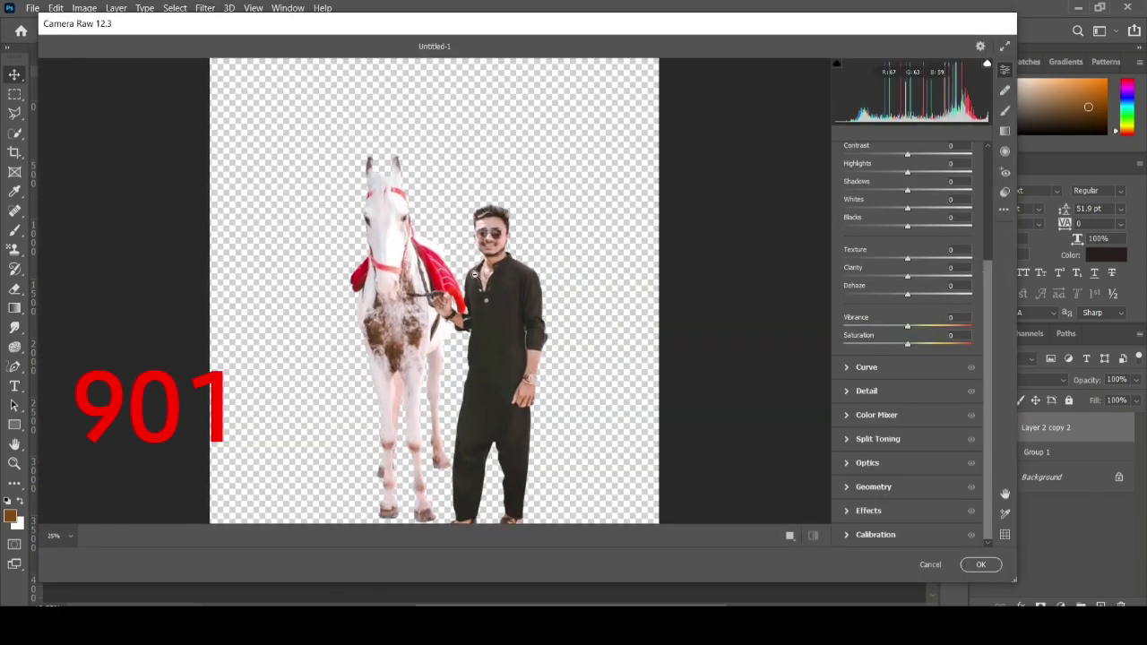
mouse_move(907, 276)
mouse_down()
mouse_move(954, 276)
mouse_move(884, 258)
mouse_up()
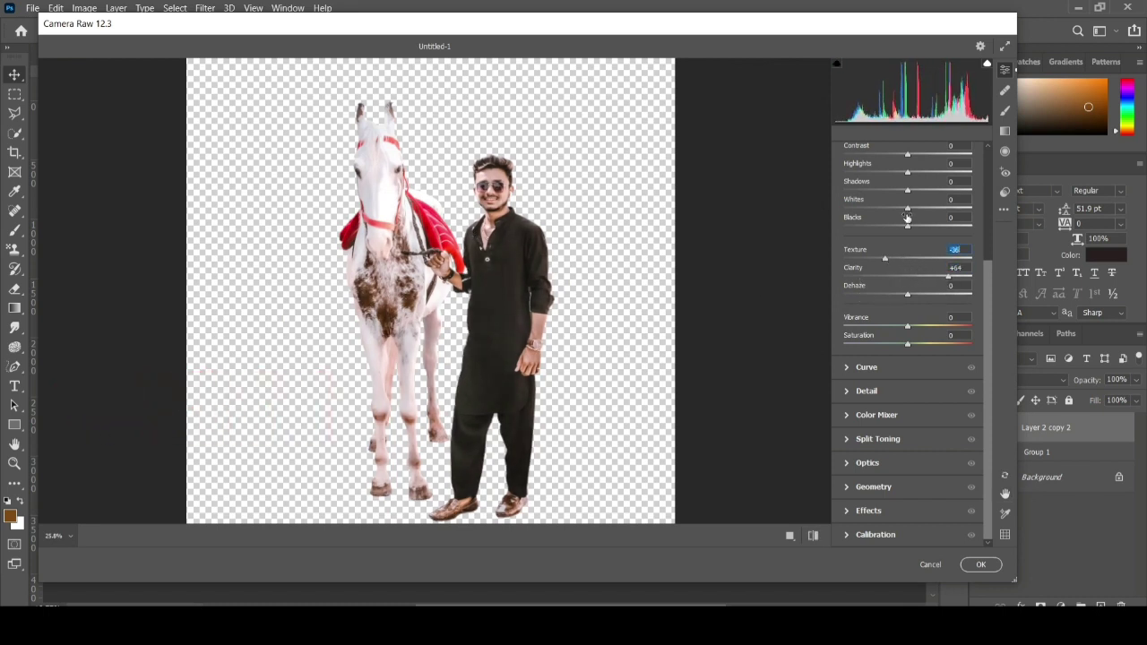
mouse_move(907, 208)
mouse_down()
mouse_move(881, 208)
mouse_move(951, 191)
mouse_move(920, 172)
mouse_move(927, 154)
mouse_up()
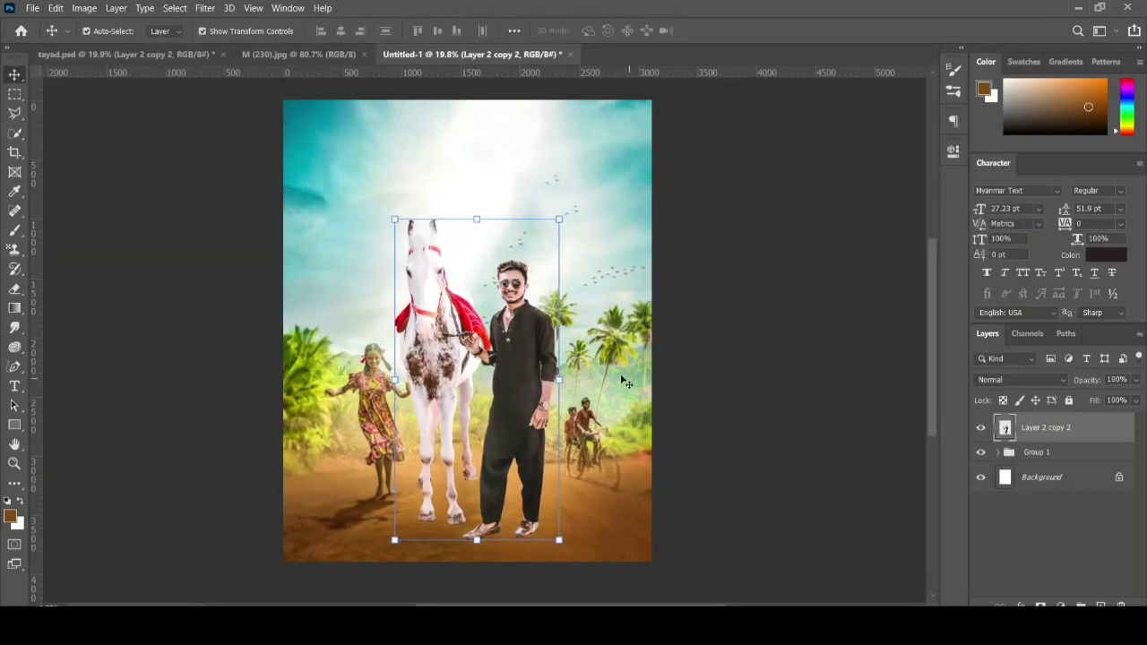
- Duplicate the man-and-horse layer, group it into Group 2, and make another copy
scroll(626, 383, up, 3)
scroll(593, 295, down, 1)
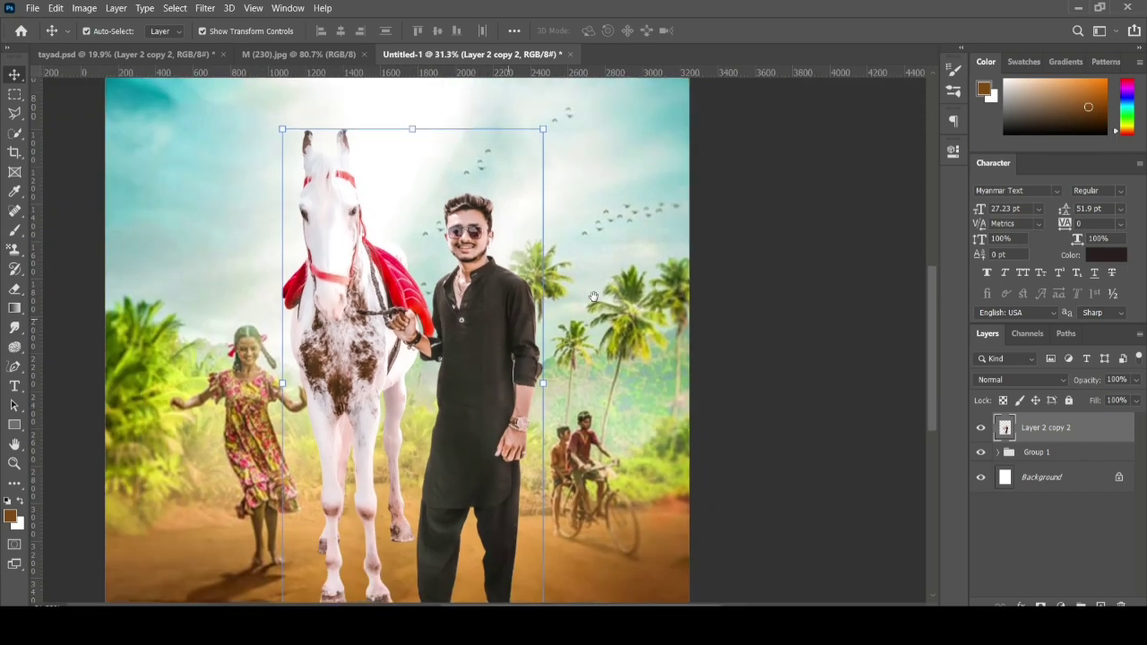
scroll(549, 308, down, 1)
key(ctrl+j)
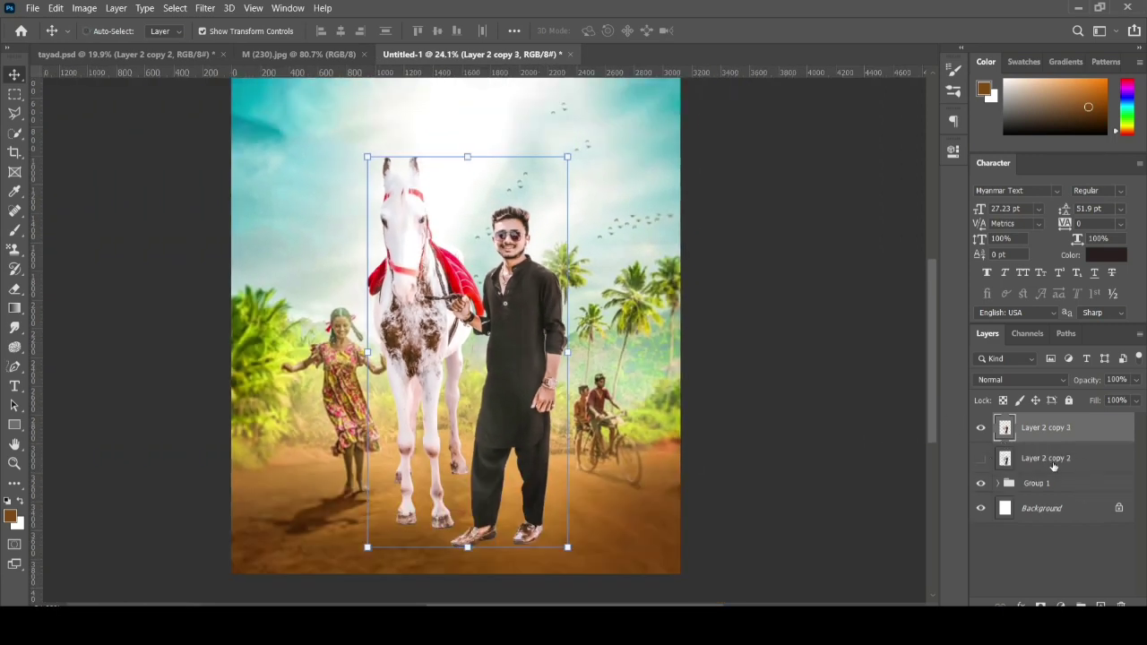
key(ctrl+g)
scroll(632, 330, down, 1)
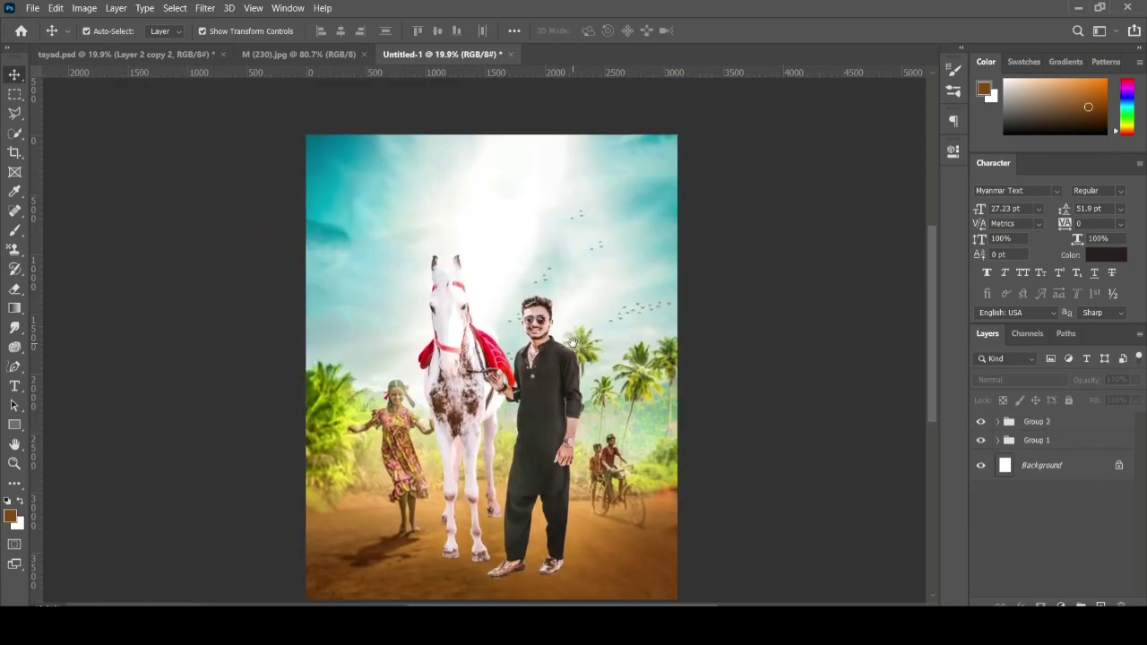
ctrl+click(548, 376)
key(ctrl+j)
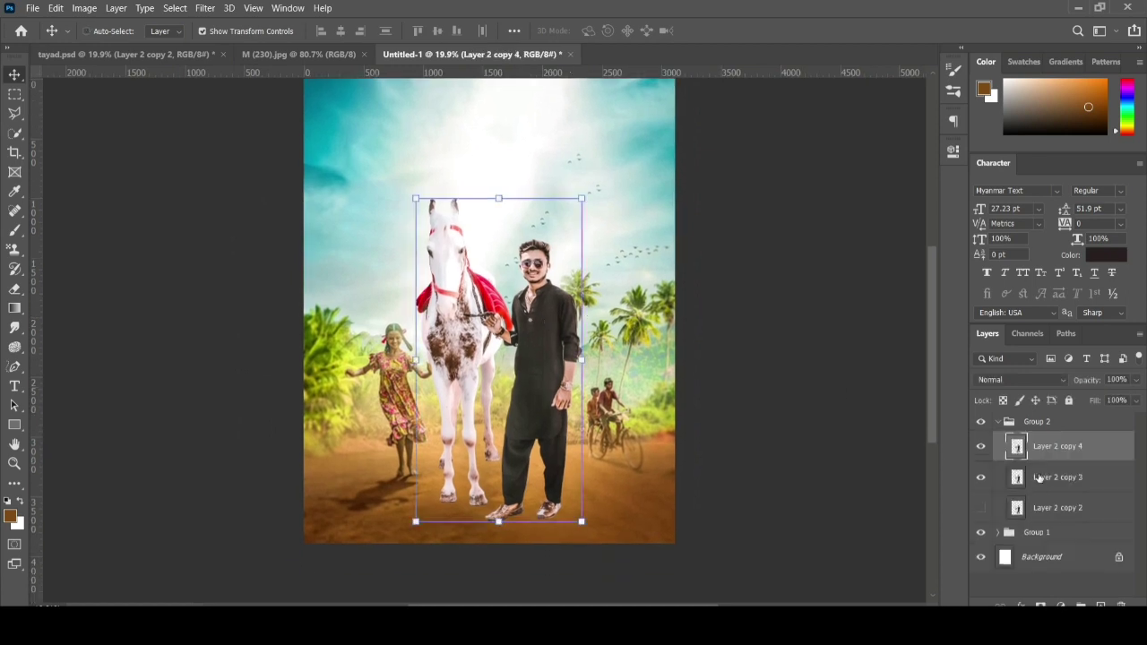
- Give Layer 2 copy 3 a white Color Overlay and duplicate it as copy 5
click(1057, 476)
right_click(1071, 477)
key(Escape)
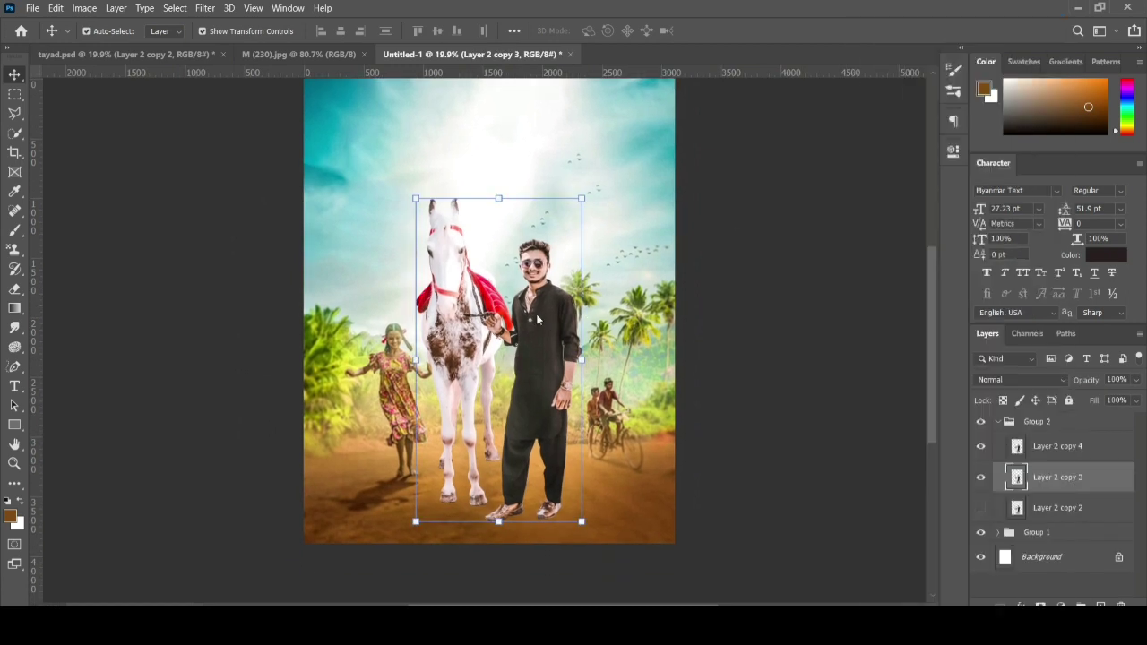
click(601, 382)
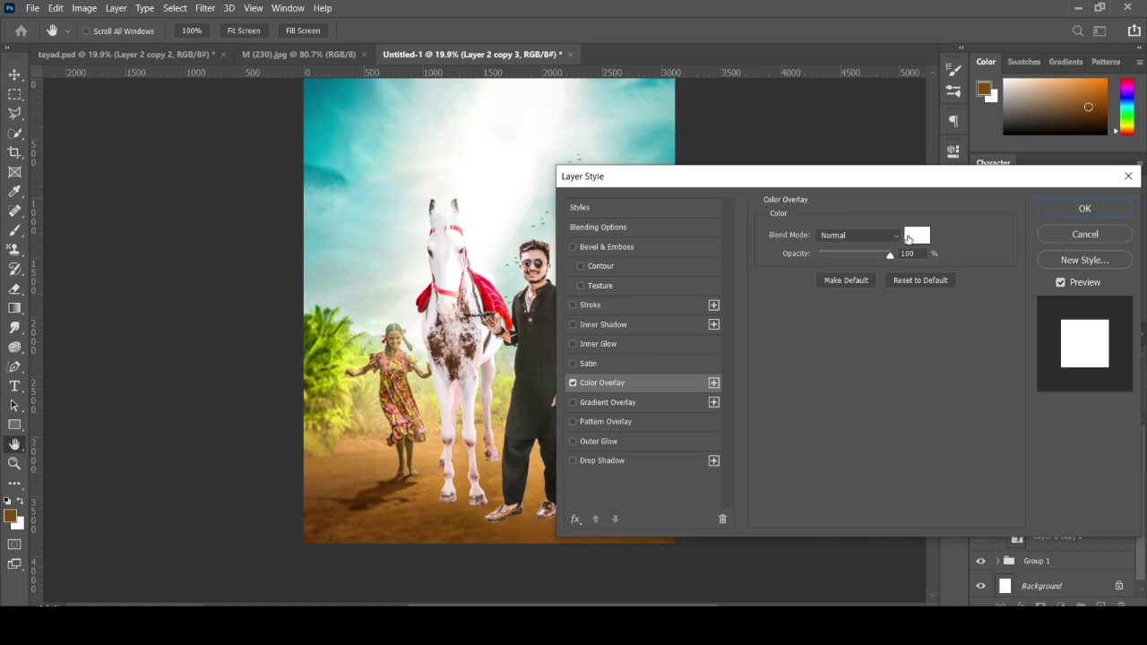
click(917, 236)
key(Return)
key(Return)
key(v)
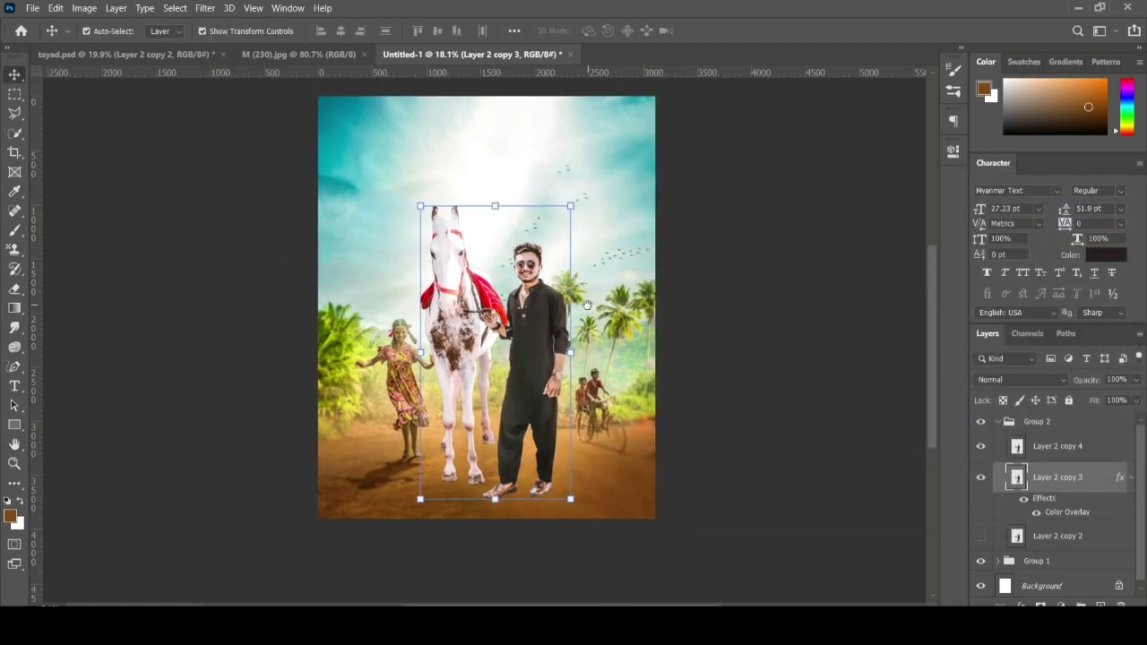
key(ctrl+j)
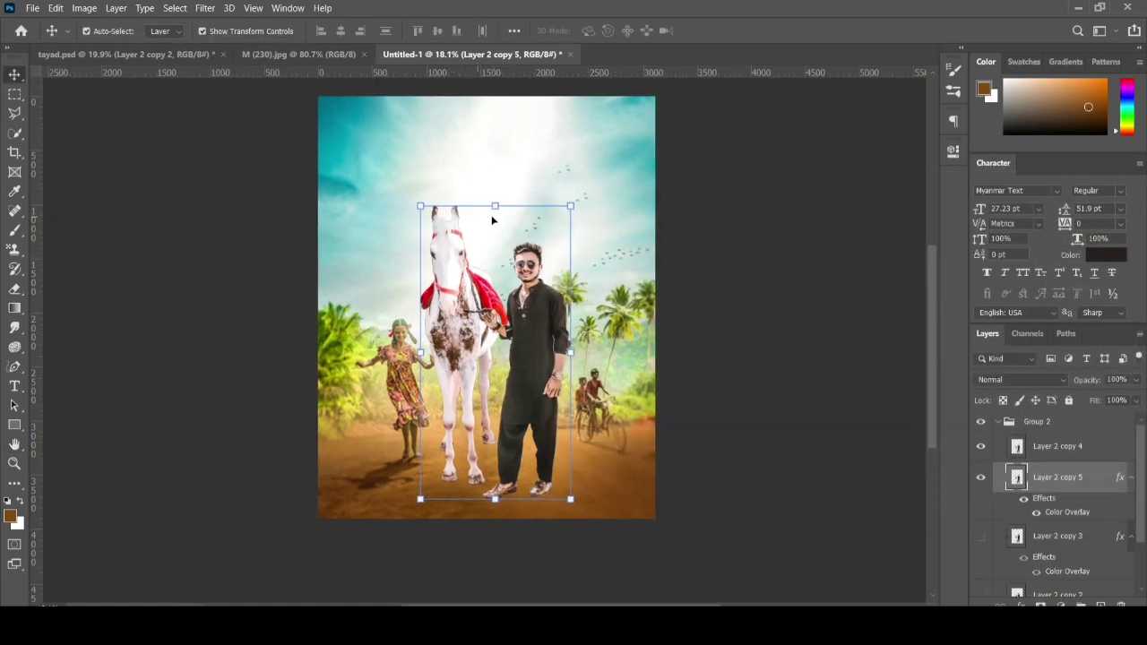
key(t)
right_click(493, 292)
- Rotate Layer 2 copy 5 by 180°, flip it horizontally, and drag it below the figures' feet
key(Escape)
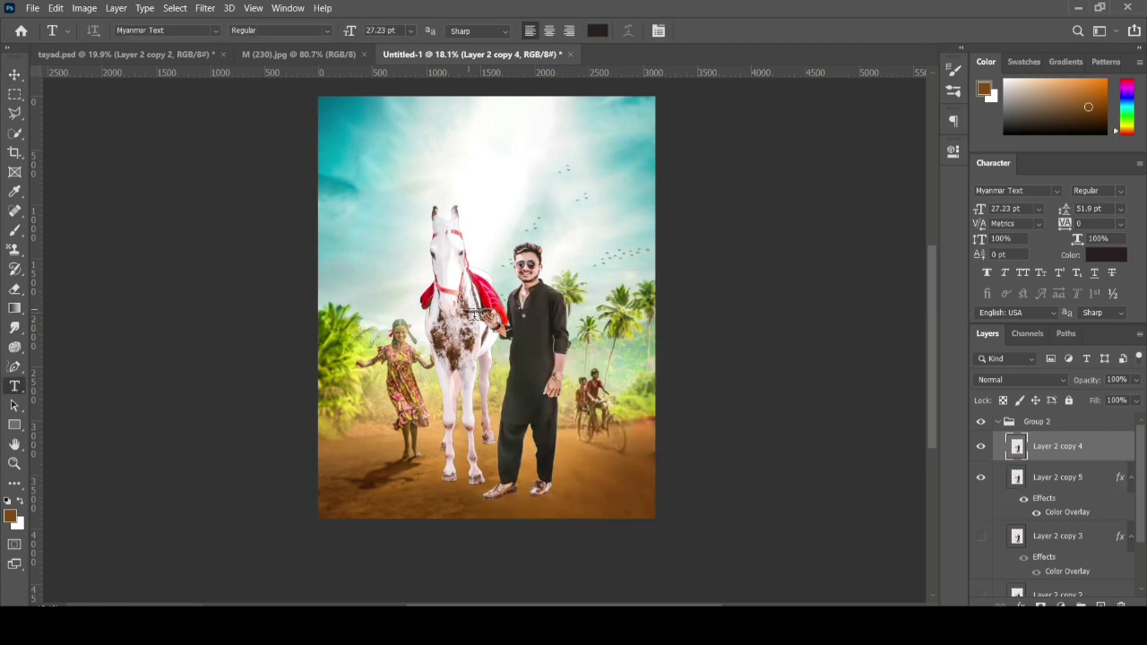
click(1042, 481)
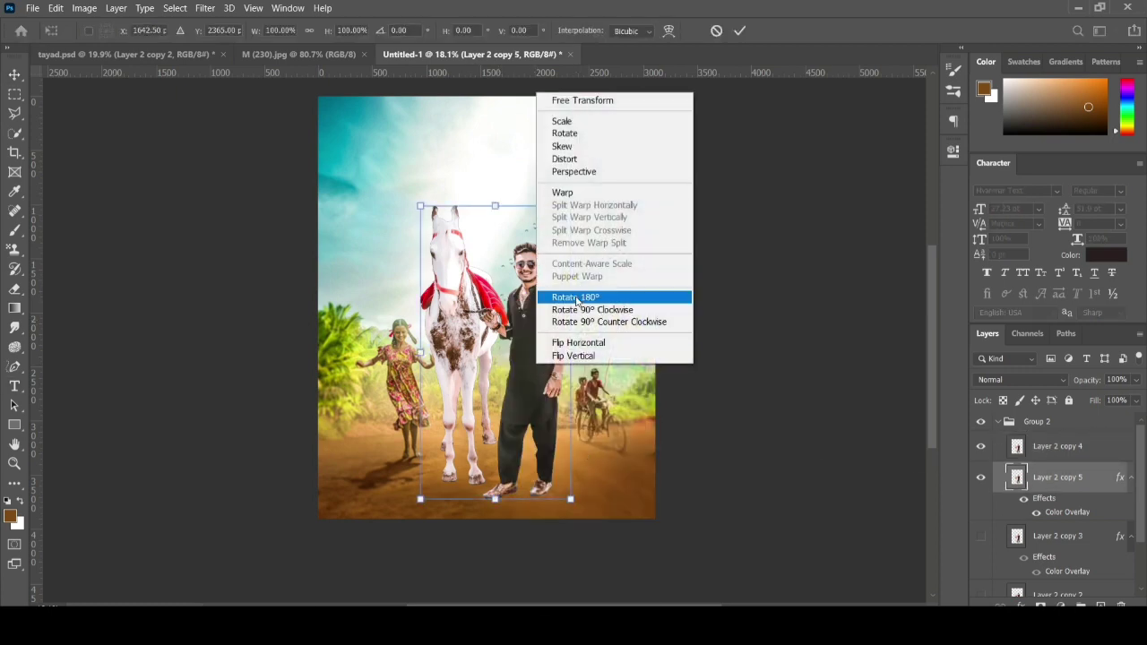
click(575, 296)
right_click(528, 324)
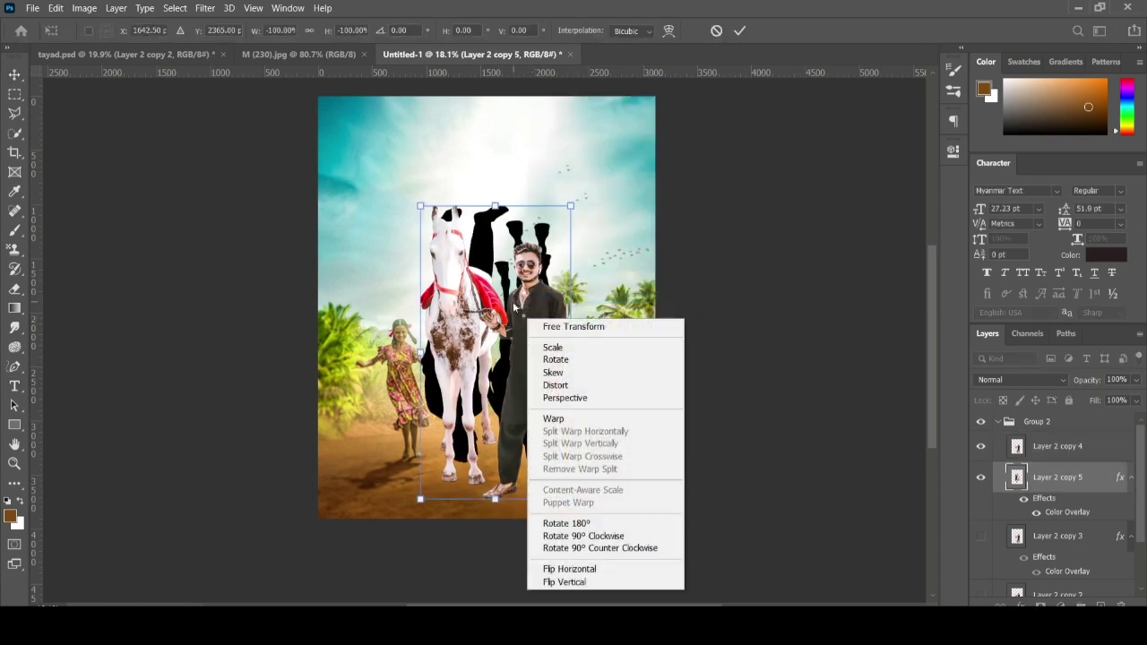
right_click(516, 304)
click(547, 550)
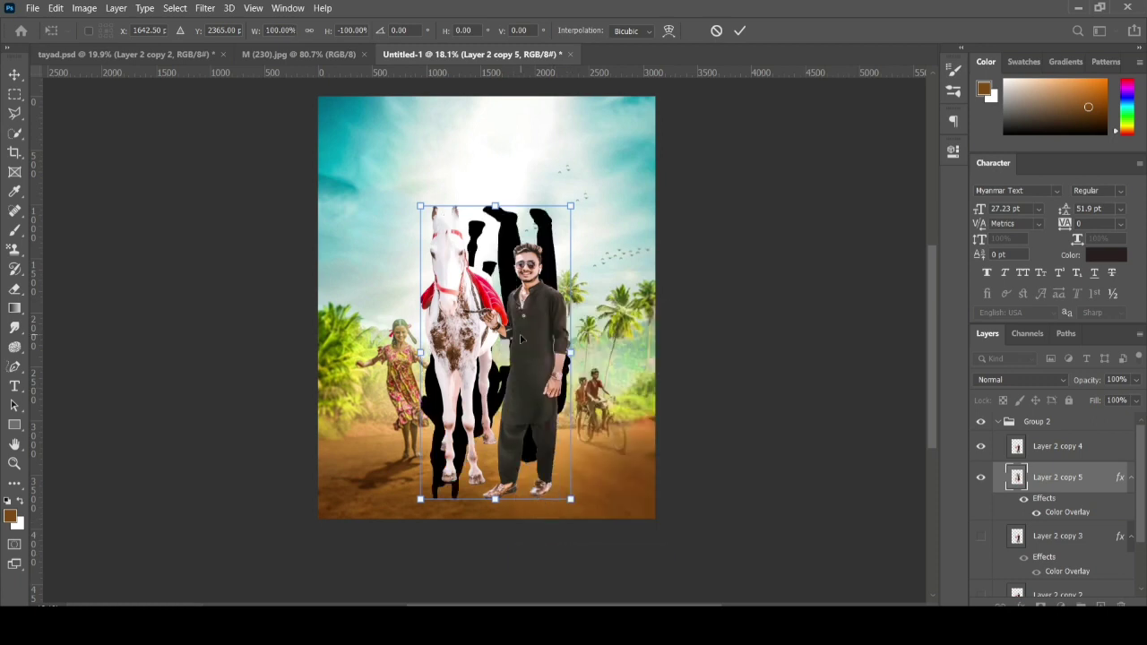
scroll(573, 368, down, 3)
key(Return)
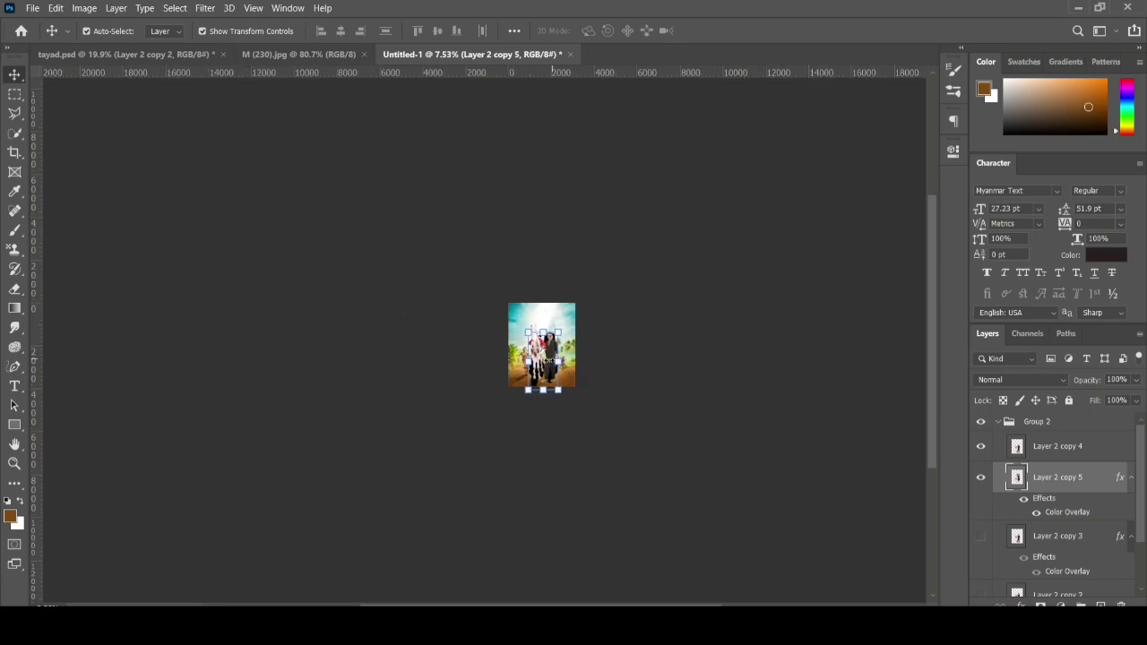
scroll(506, 392, up, 2)
scroll(507, 392, up, 2)
drag(506, 392, 494, 439)
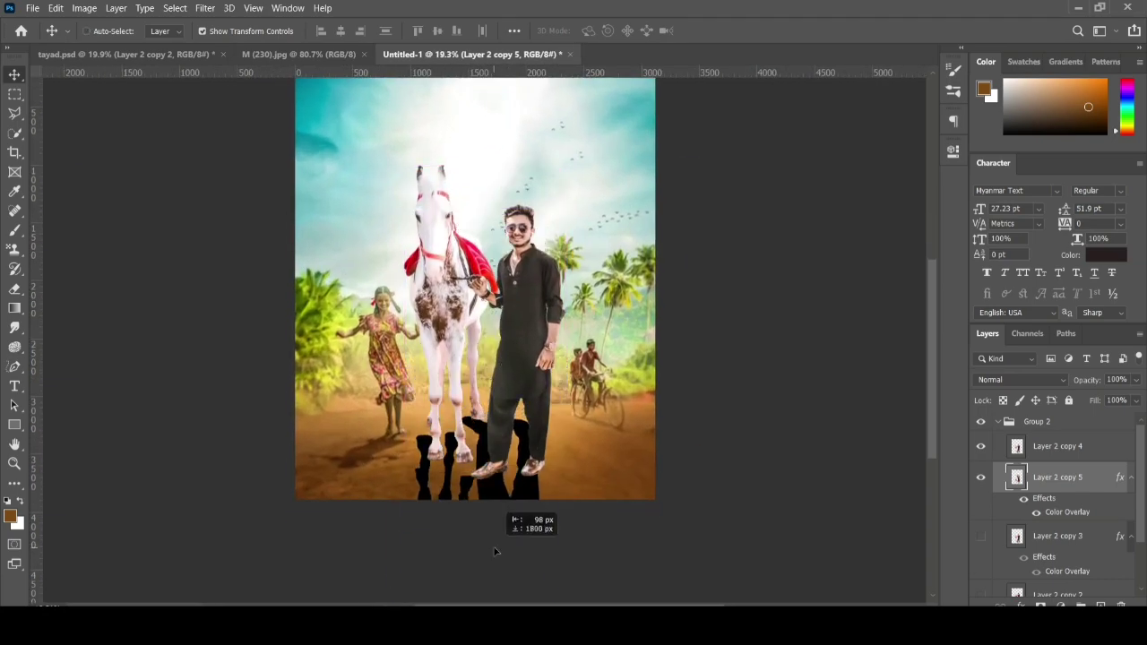
- Skew the flipped silhouette into a long diagonal shadow stretching left from the feet
scroll(496, 436, up, 1)
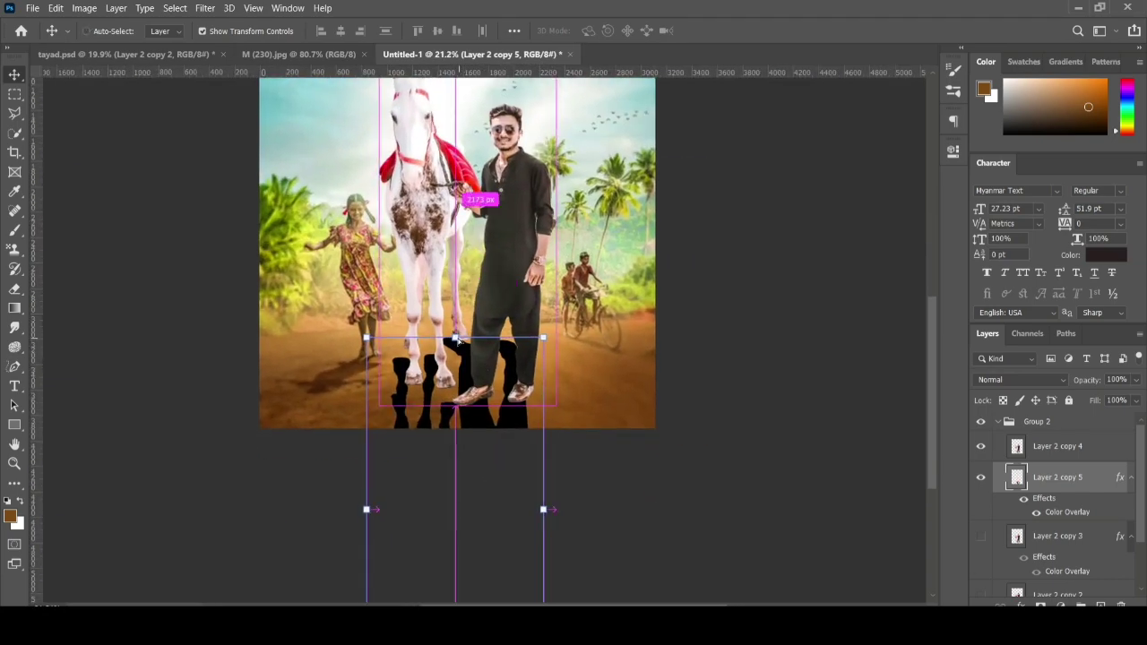
drag(494, 439, 504, 402)
key(ctrl+t)
drag(473, 348, 533, 351)
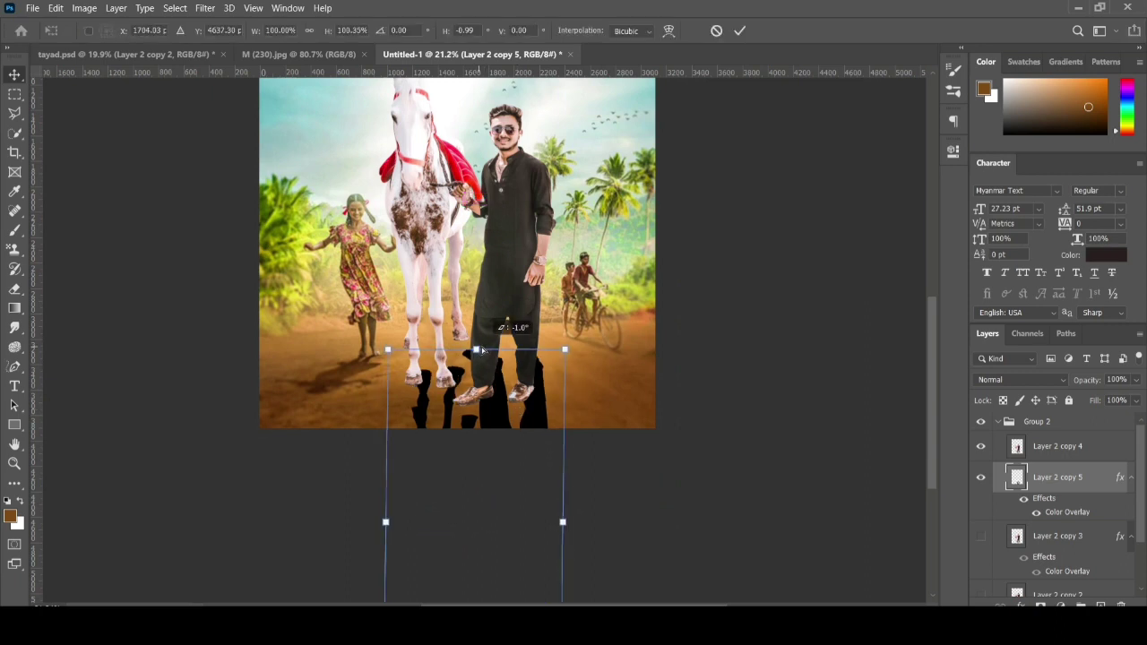
drag(520, 409, 466, 425)
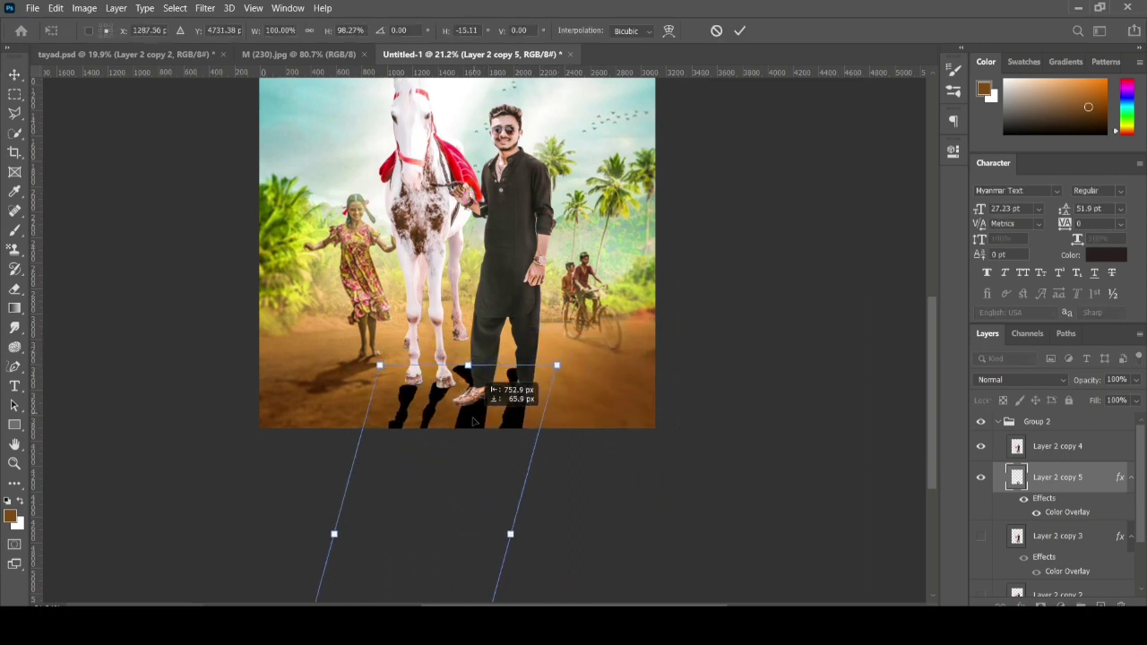
scroll(498, 420, up, 1)
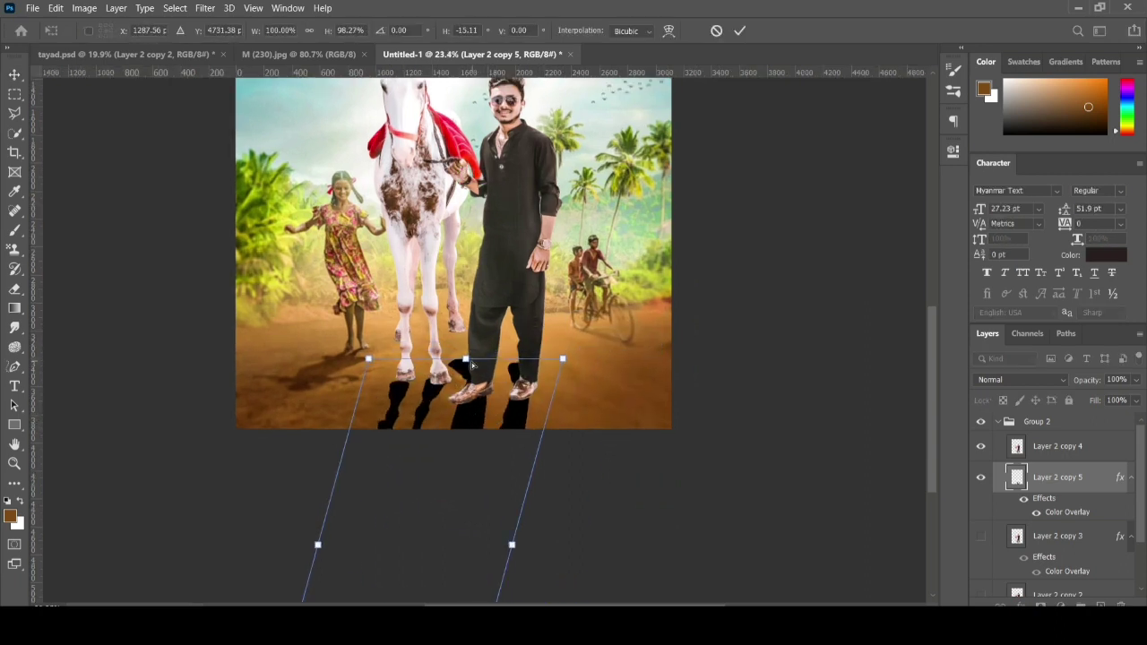
drag(472, 365, 536, 387)
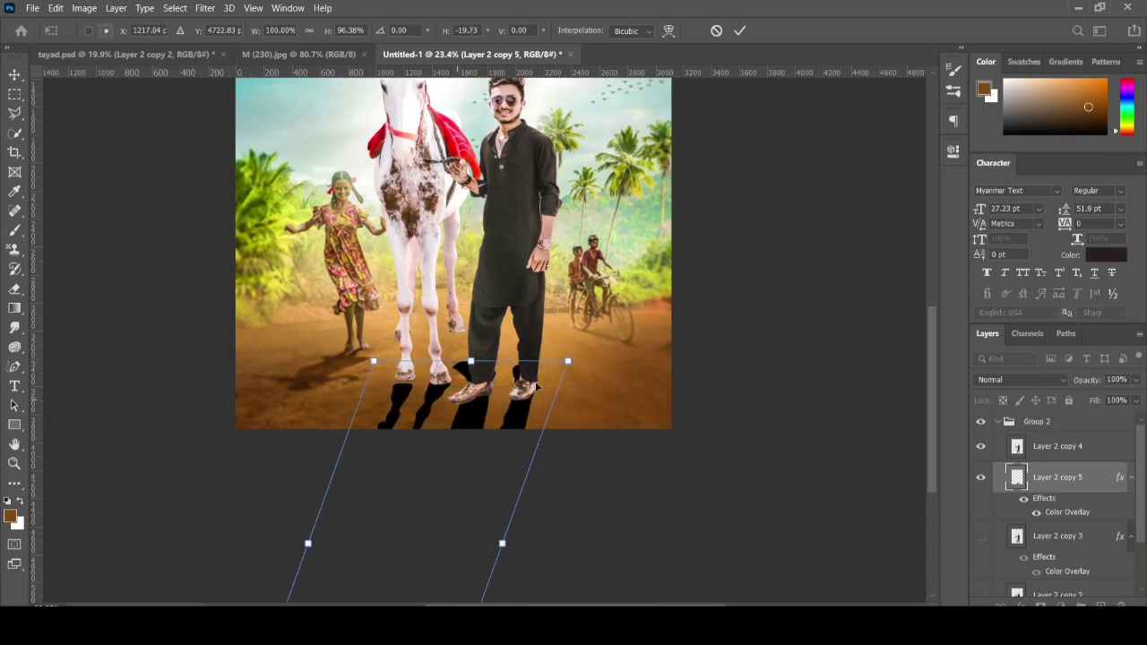
scroll(395, 479, down, 4)
drag(390, 488, 308, 457)
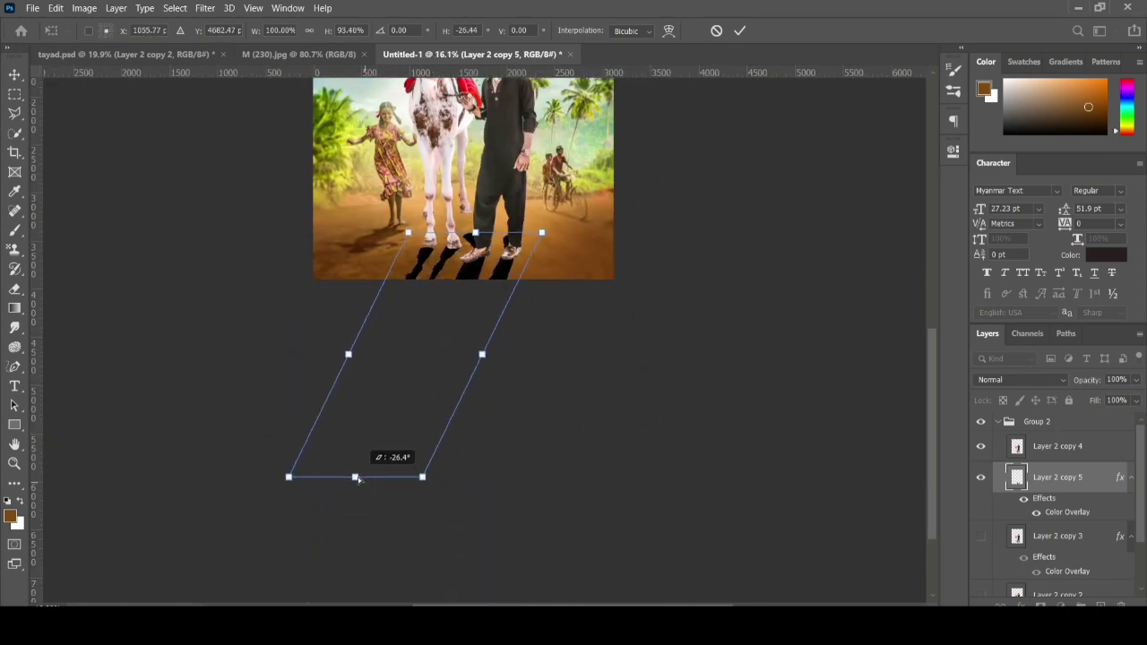
scroll(489, 287, up, 4)
drag(489, 286, 499, 291)
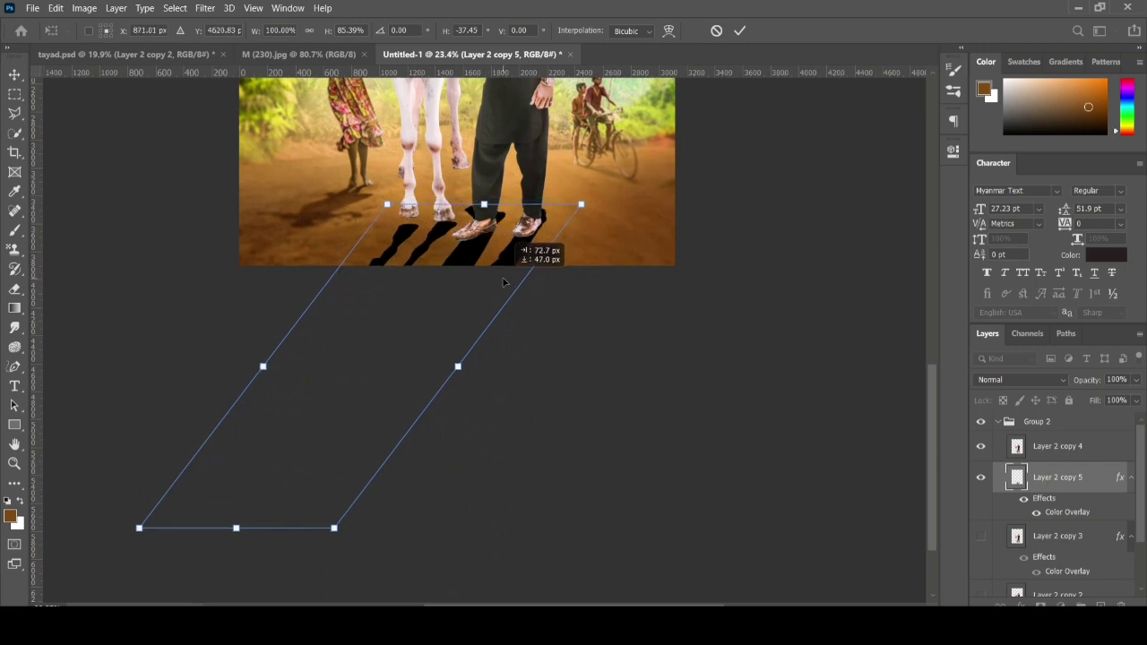
- Warp the shadow's edge near the feet and commit its final shape
click(671, 31)
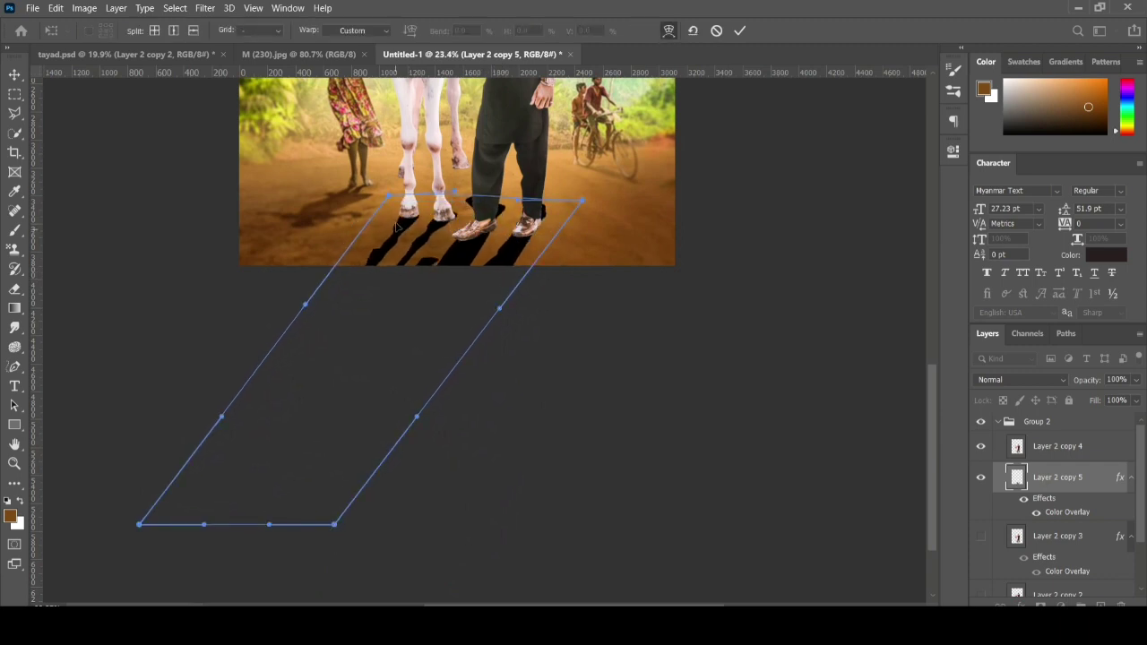
drag(498, 215, 494, 221)
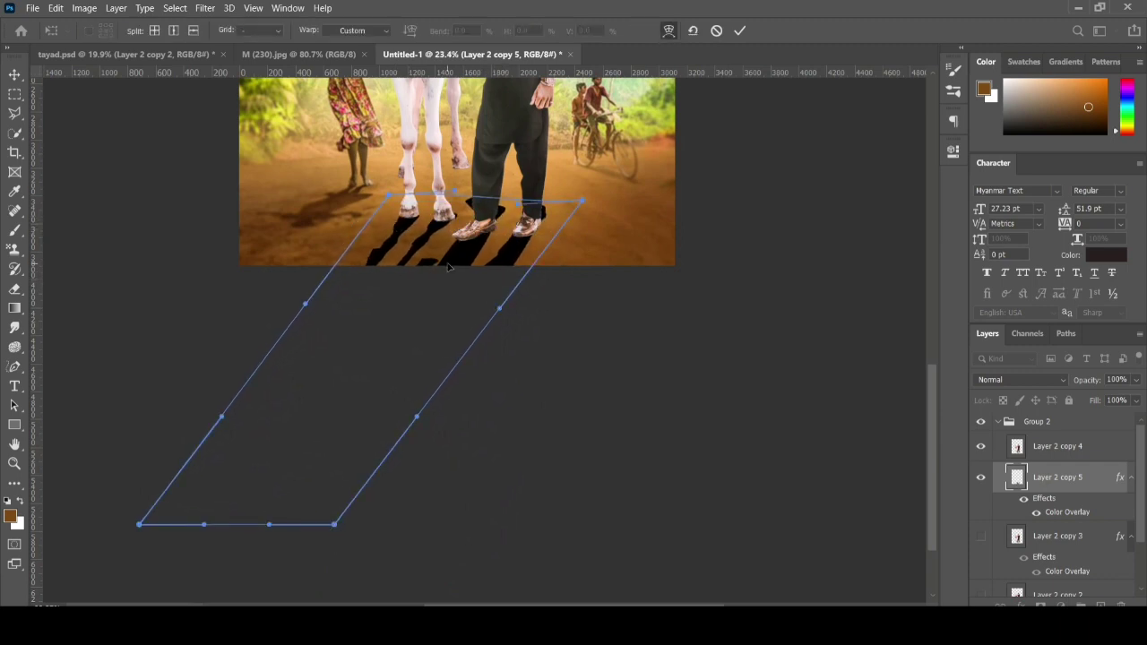
click(745, 31)
key(ctrl+t)
drag(349, 525, 278, 514)
key(ctrl+z)
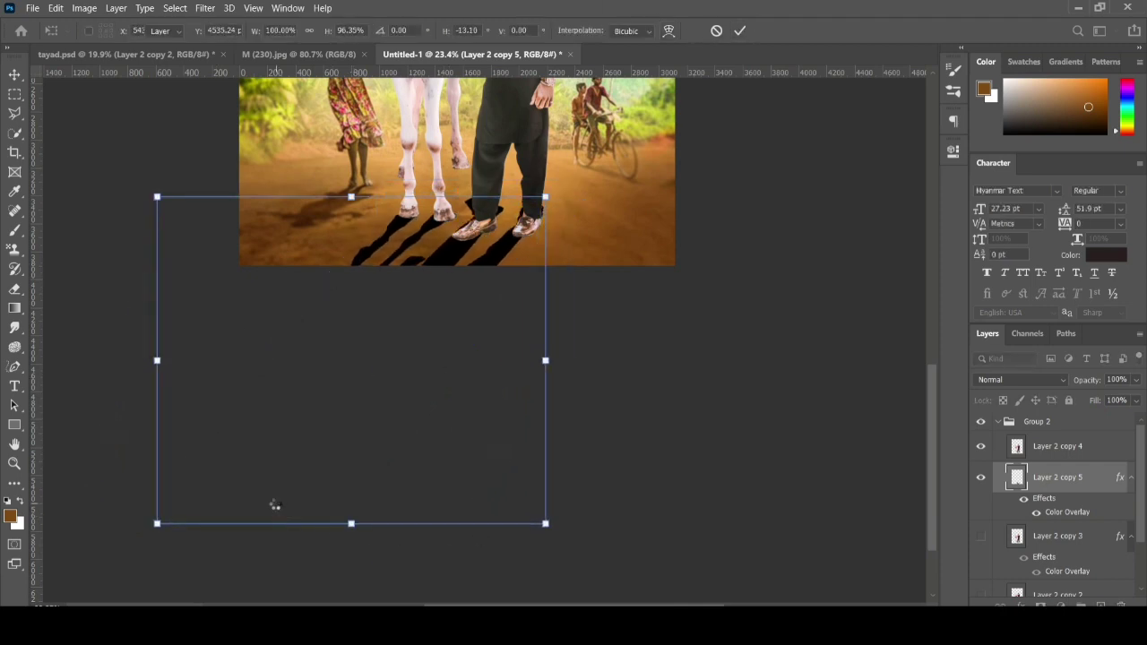
key(ctrl+z)
key(Return)
- Reselect the shadow layer and lower its opacity to 60%
click(564, 369)
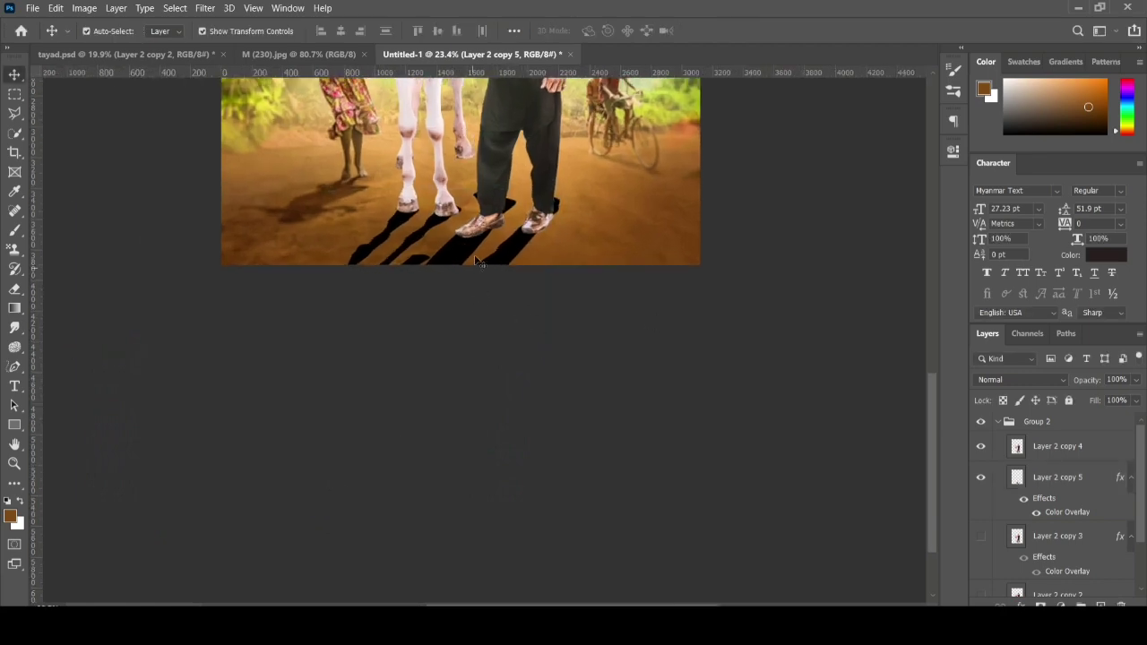
scroll(564, 369, up, 3)
alt+scroll(427, 361, down, 1)
click(439, 474)
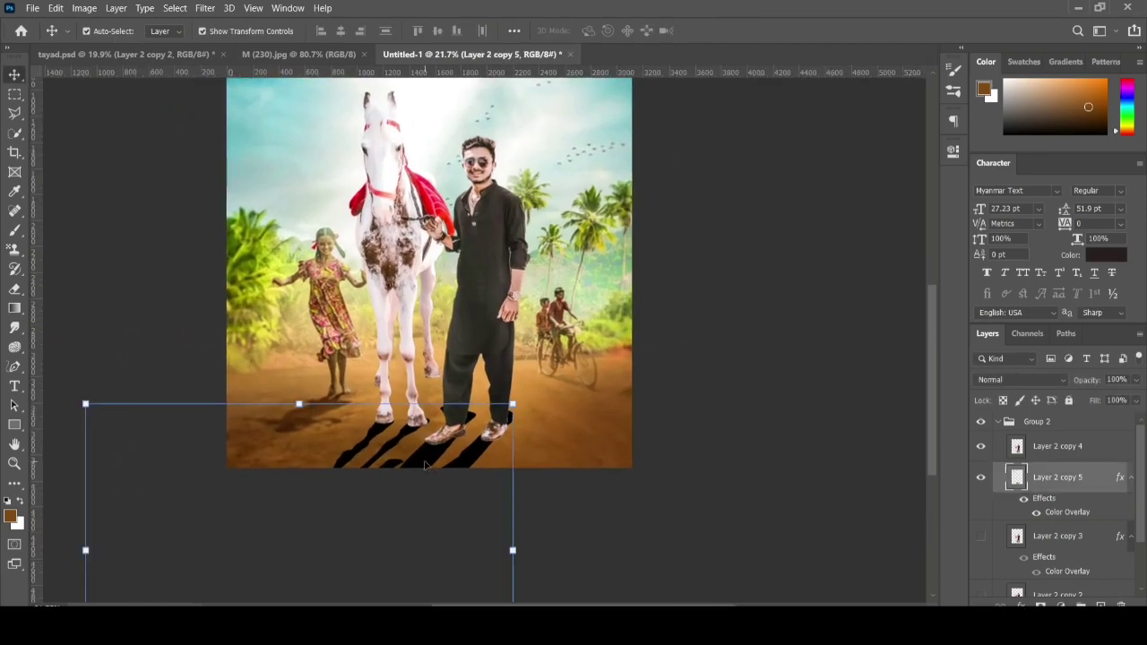
alt+scroll(421, 460, up, 1)
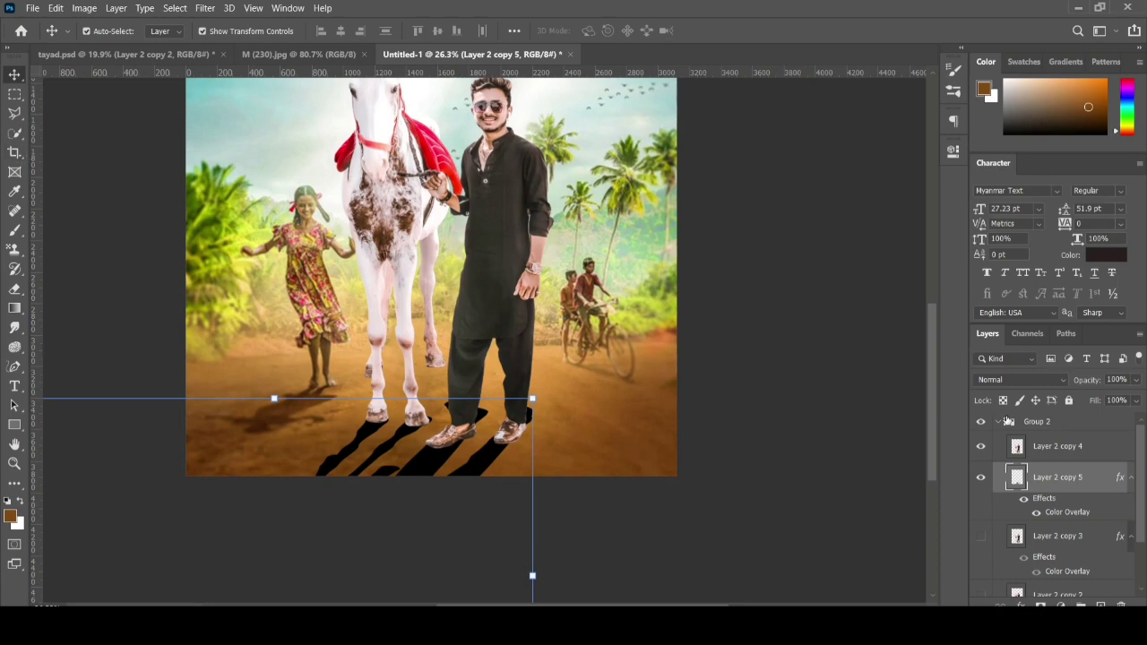
text(60)
key(Return)
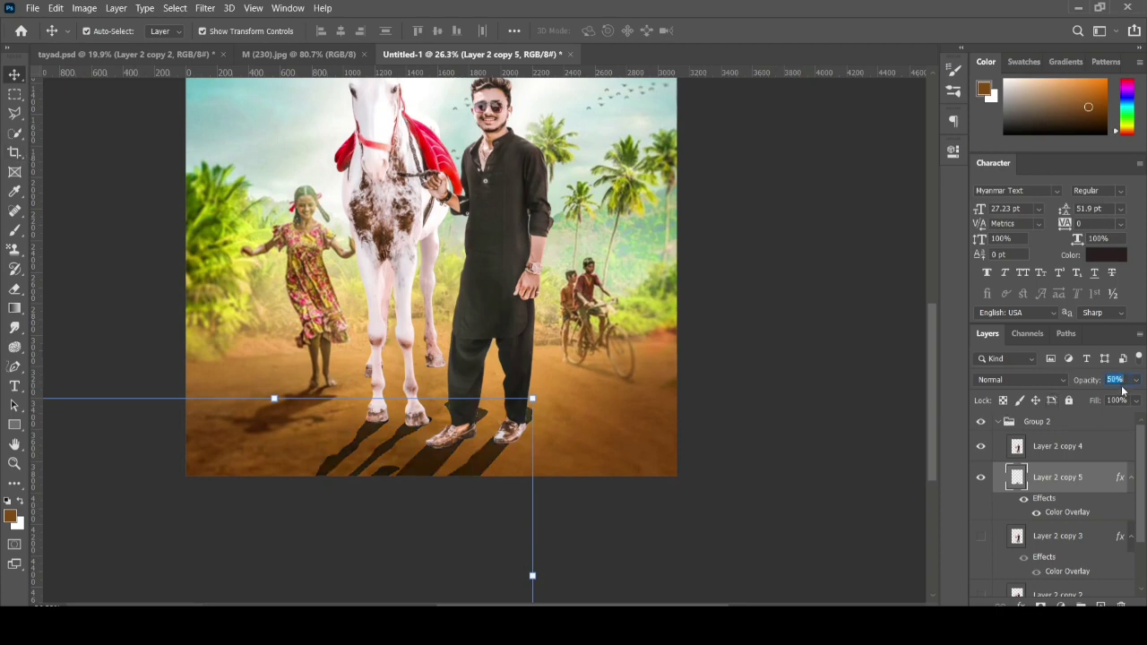
- Lower the shadow's opacity further and soften it with a Gaussian Blur of about 15.8 px
text(43)
key(Return)
click(204, 8)
mouse_move(213, 167)
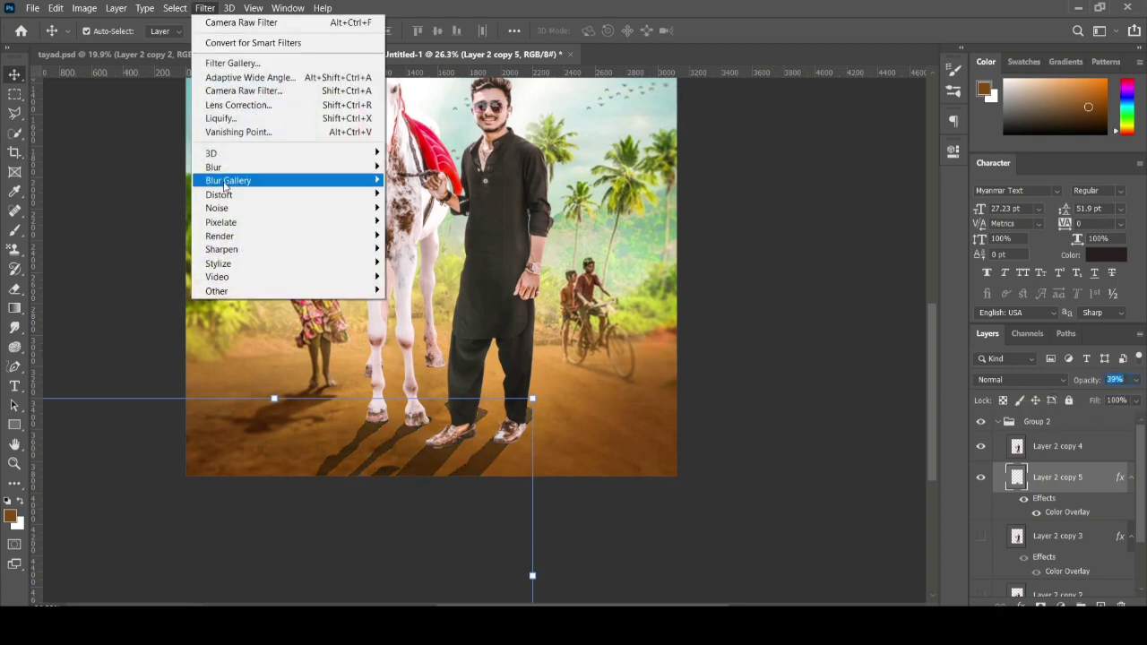
click(415, 222)
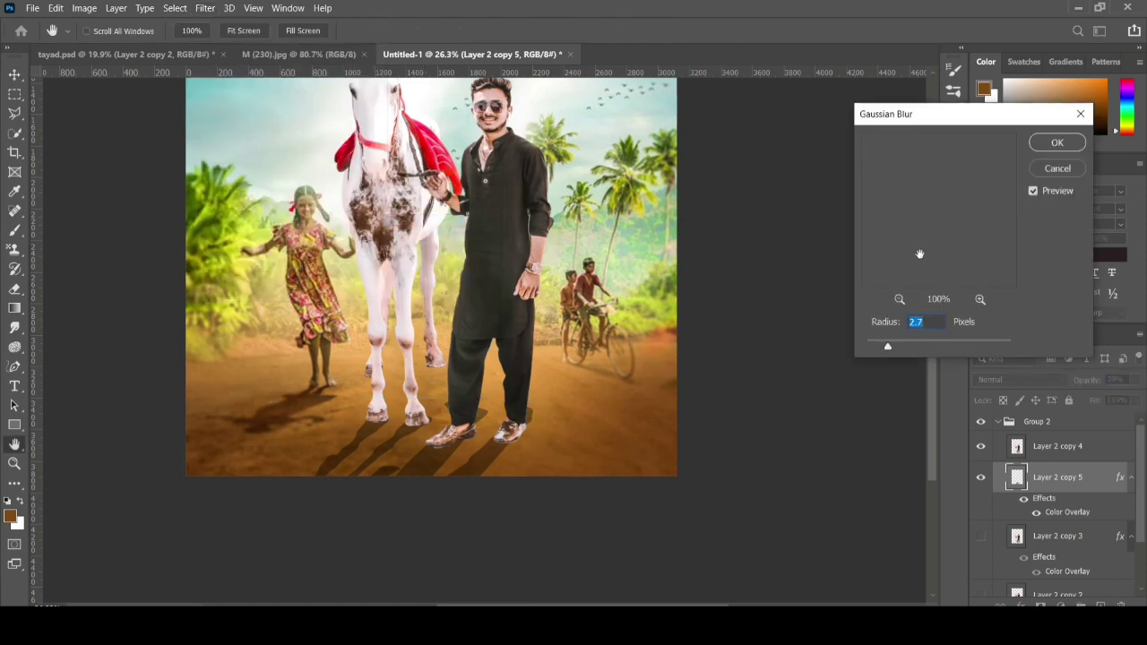
drag(893, 345, 928, 343)
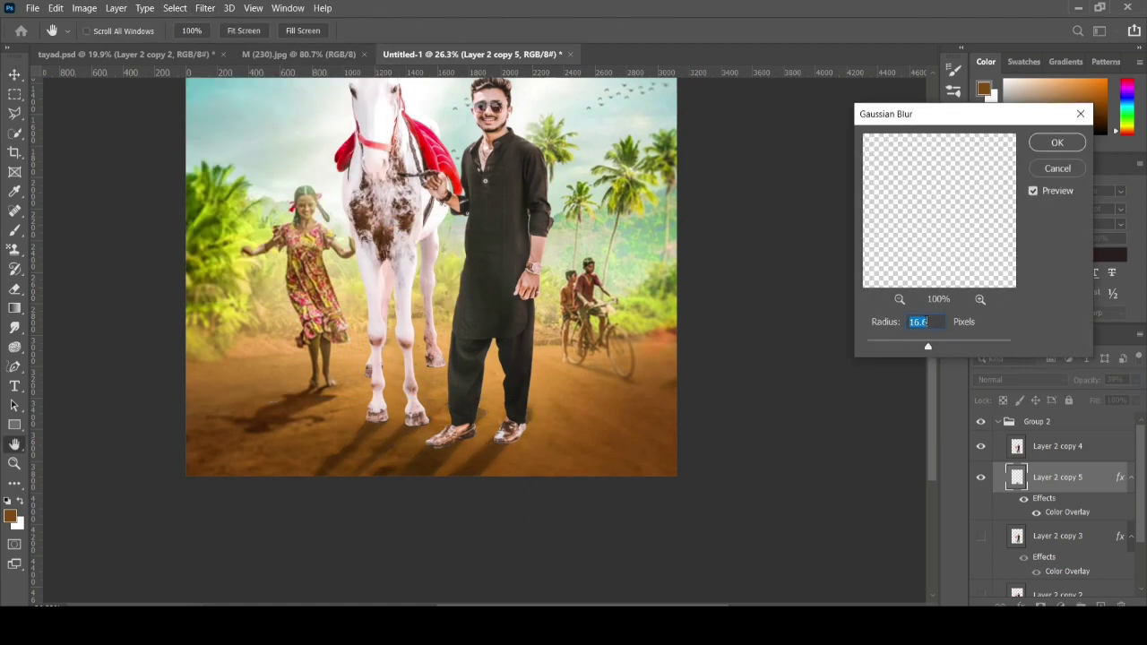
drag(918, 339, 926, 344)
click(1057, 142)
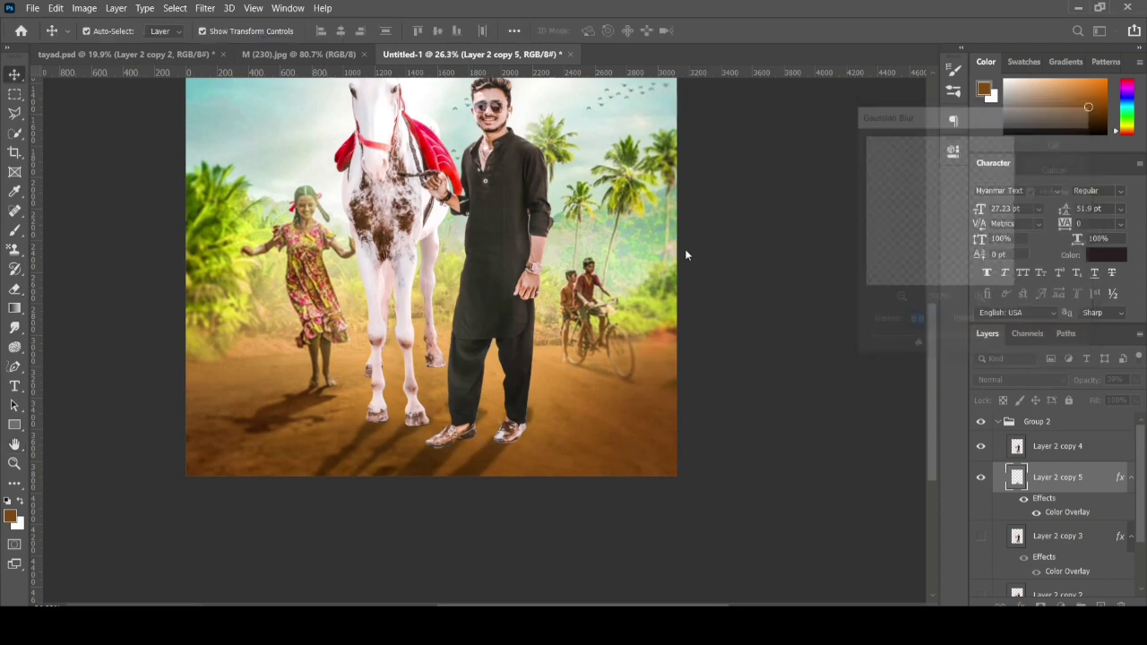
key(v)
key(ctrl+minus)
scroll(541, 306, down, 2)
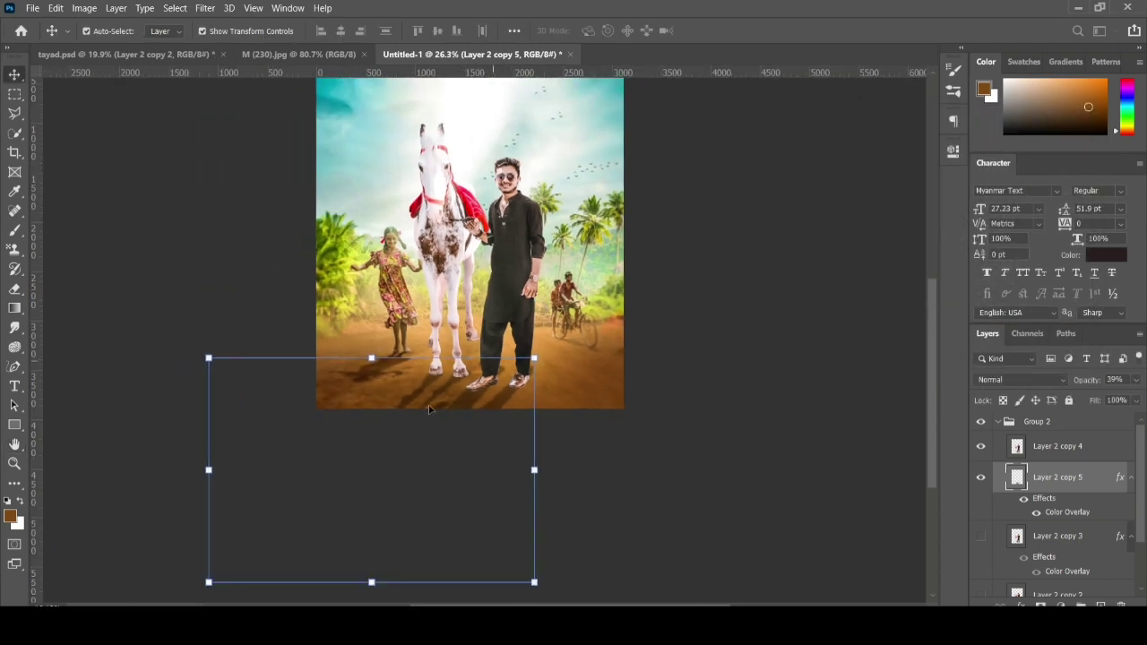
- Erase the cast shadow between the man's legs and the stray patch near the hoof
click(14, 288)
scroll(521, 377, up, 3)
scroll(521, 376, up, 3)
scroll(521, 376, up, 2)
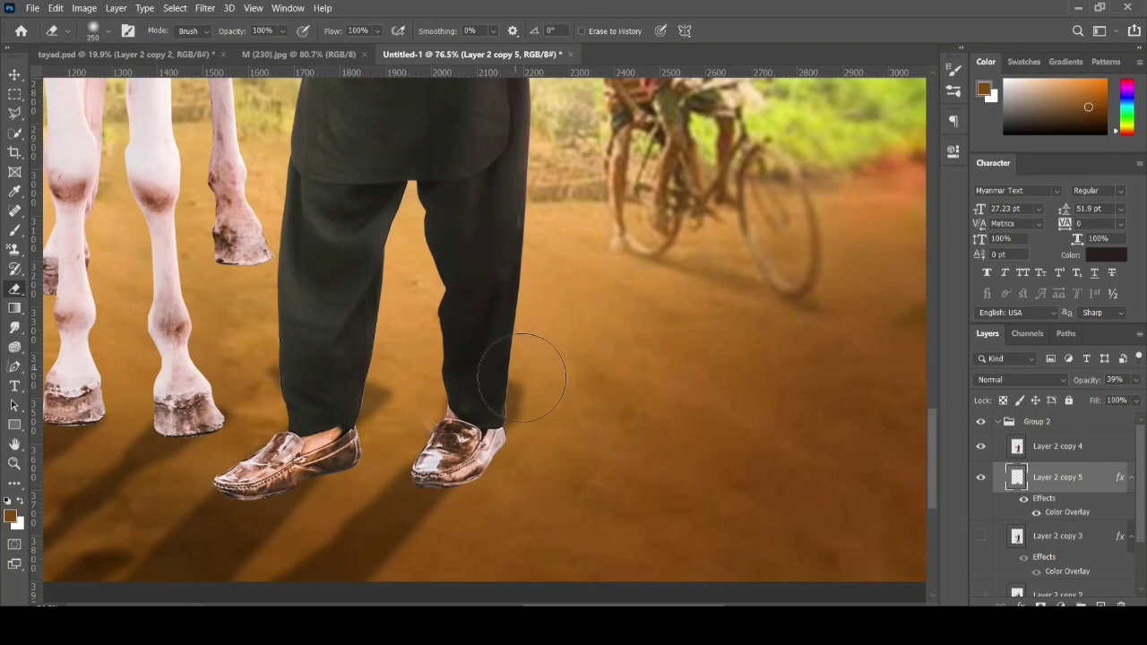
mouse_move(521, 376)
mouse_down()
mouse_move(436, 325)
mouse_move(291, 359)
mouse_up()
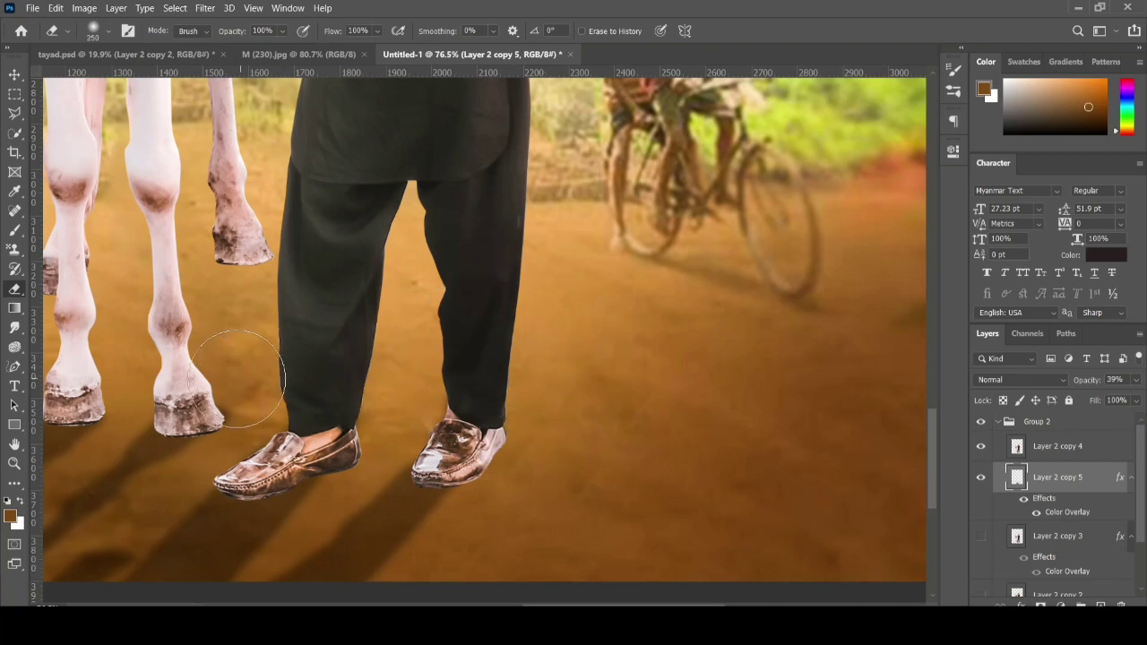
scroll(234, 381, up, 3)
key(bracketleft)
key(bracketleft)
drag(233, 385, 246, 408)
scroll(241, 394, down, 3)
scroll(341, 386, down, 2)
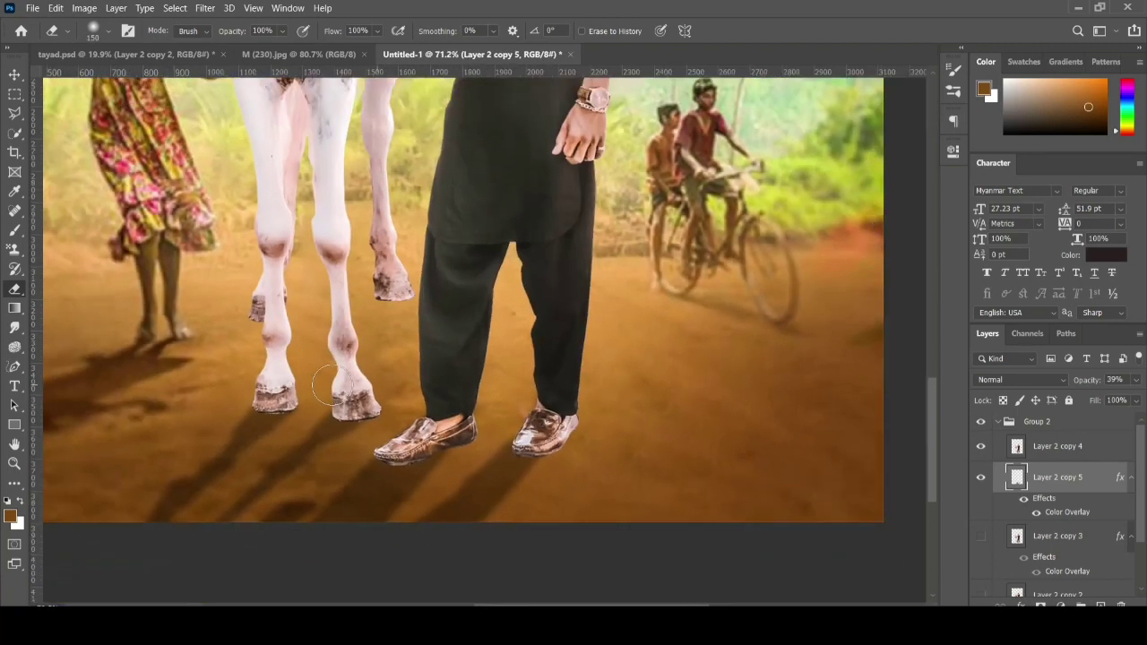
scroll(331, 385, down, 2)
scroll(463, 438, down, 3)
- Add a new layer above Layer 2 copy 4 and choose a black Soft Round brush
key(v)
click(1058, 447)
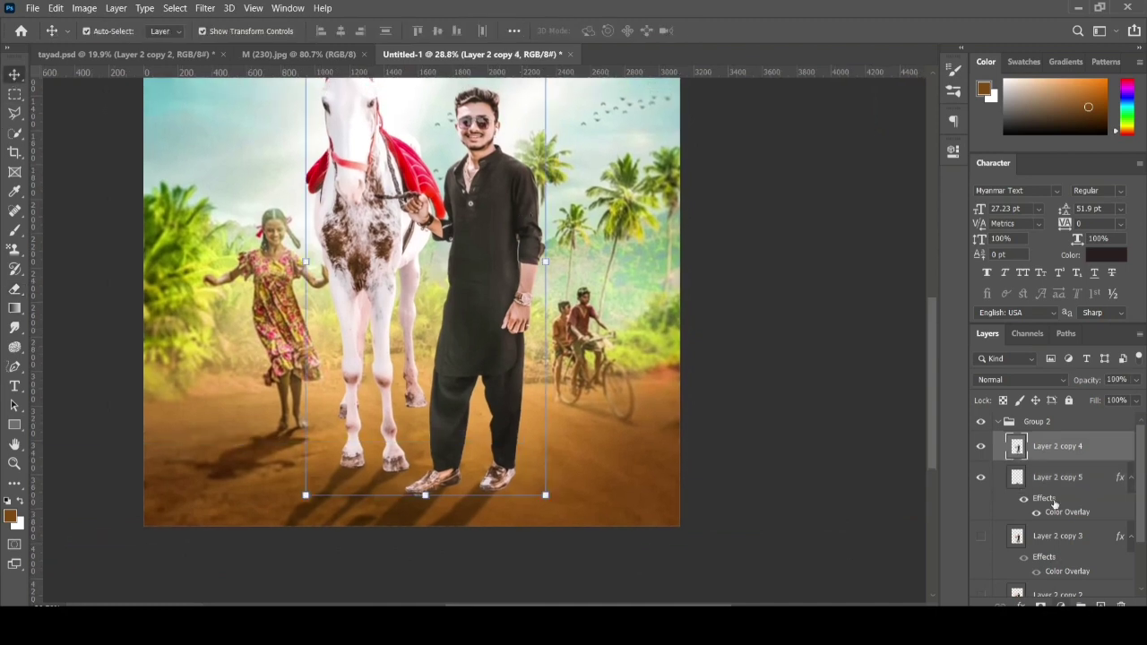
click(1100, 606)
key(d)
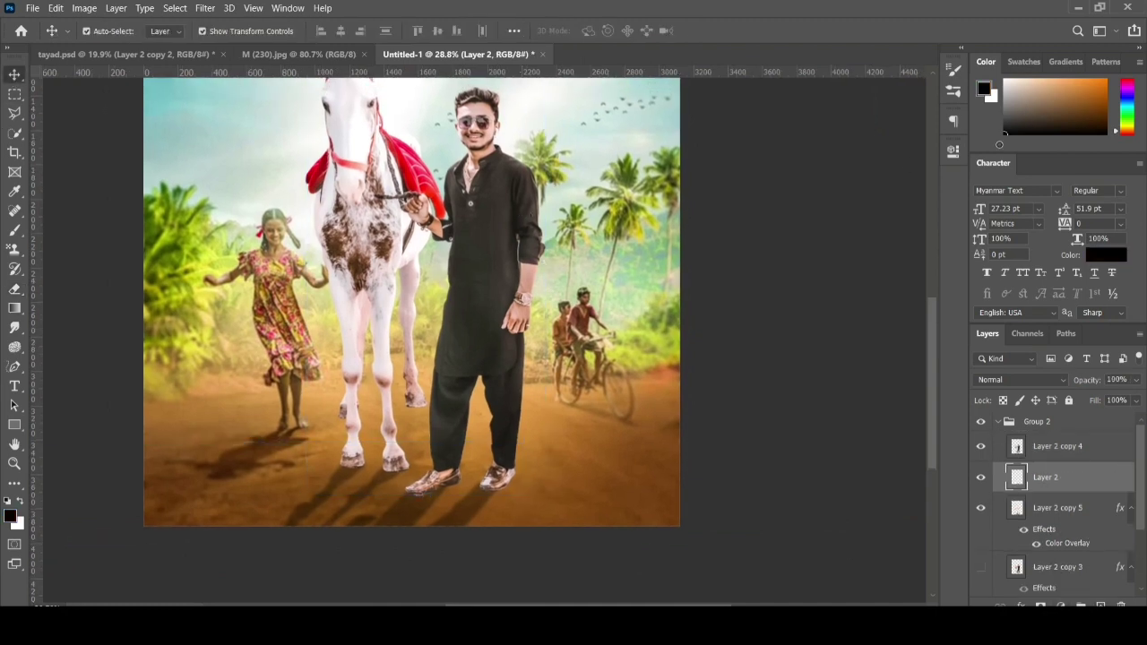
click(14, 230)
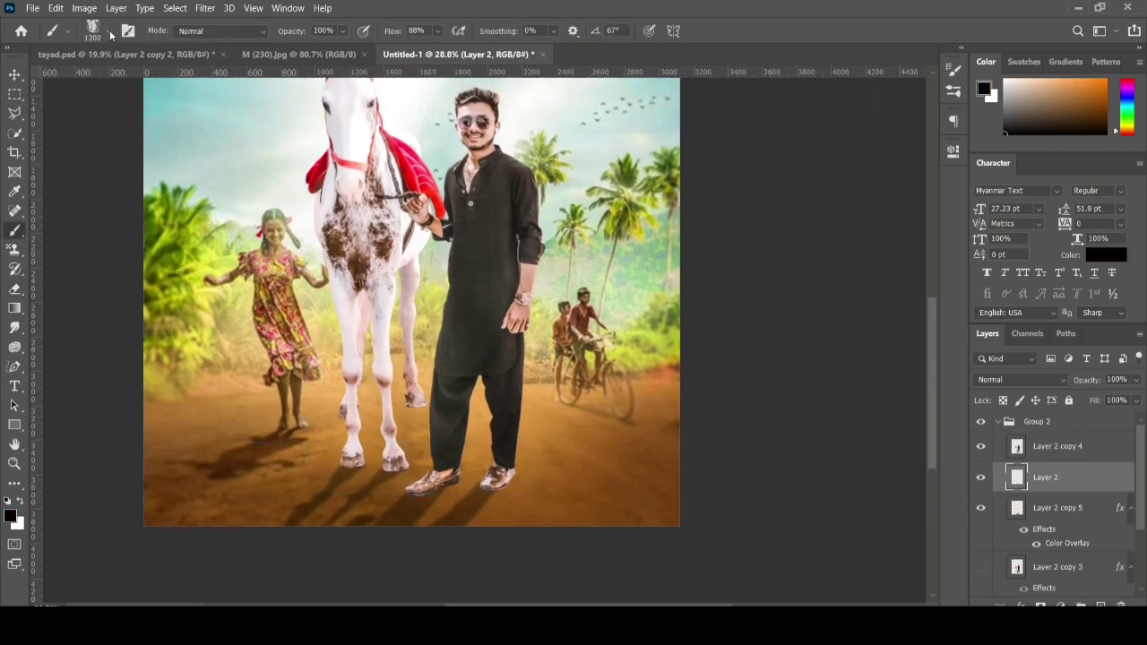
click(109, 34)
click(31, 143)
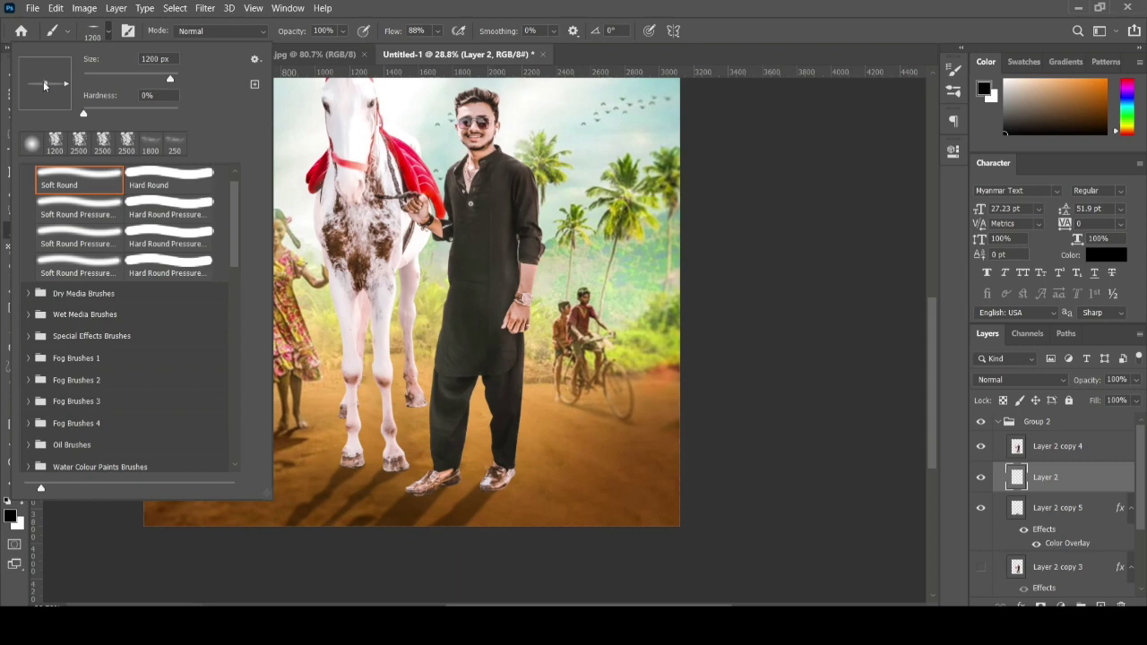
- Resize the brush to about 400 px and paint a dark shadow under the left shoe
key(Escape)
scroll(439, 483, up, 3)
scroll(443, 488, up, 2)
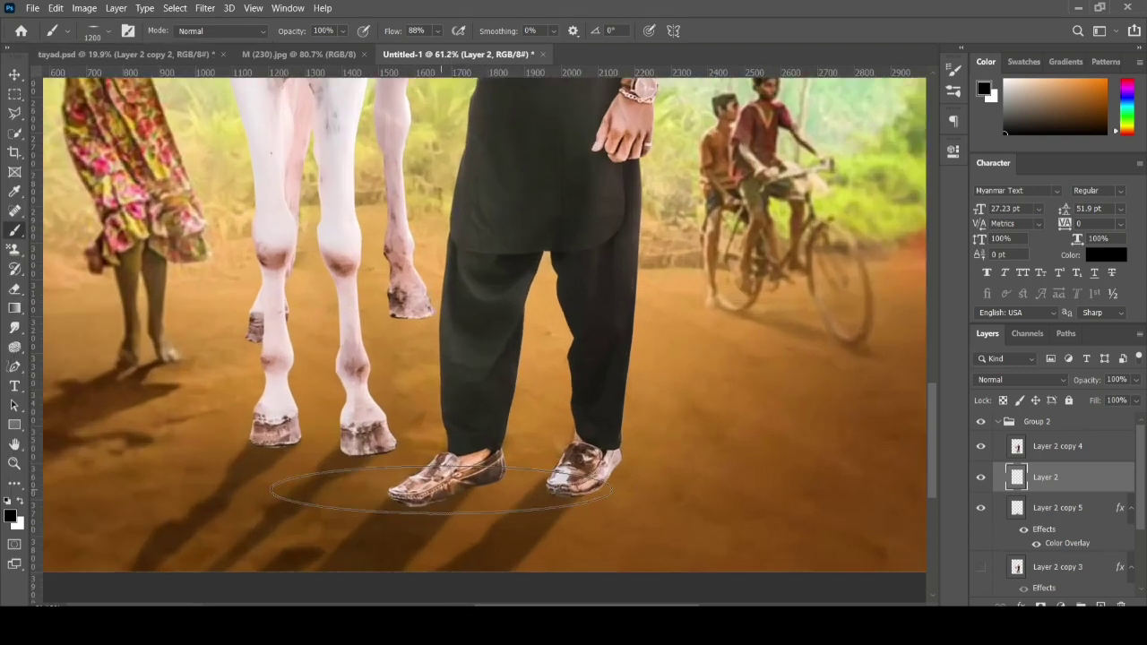
key(bracketleft)
key(bracketleft)
key(bracketleft)
key(bracketleft)
key(bracketleft)
key(bracketleft)
scroll(434, 495, up, 2)
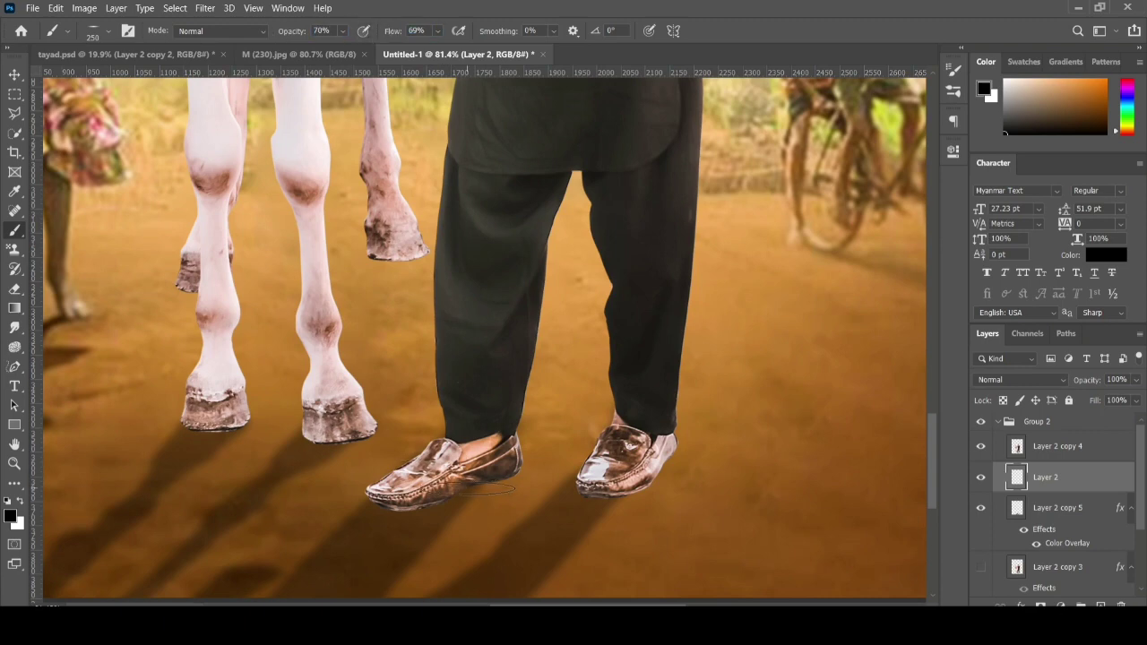
key(Left)
key(Left)
key(Left)
key(bracketright)
key(bracketright)
key(bracketright)
key(Right)
key(Right)
key(Right)
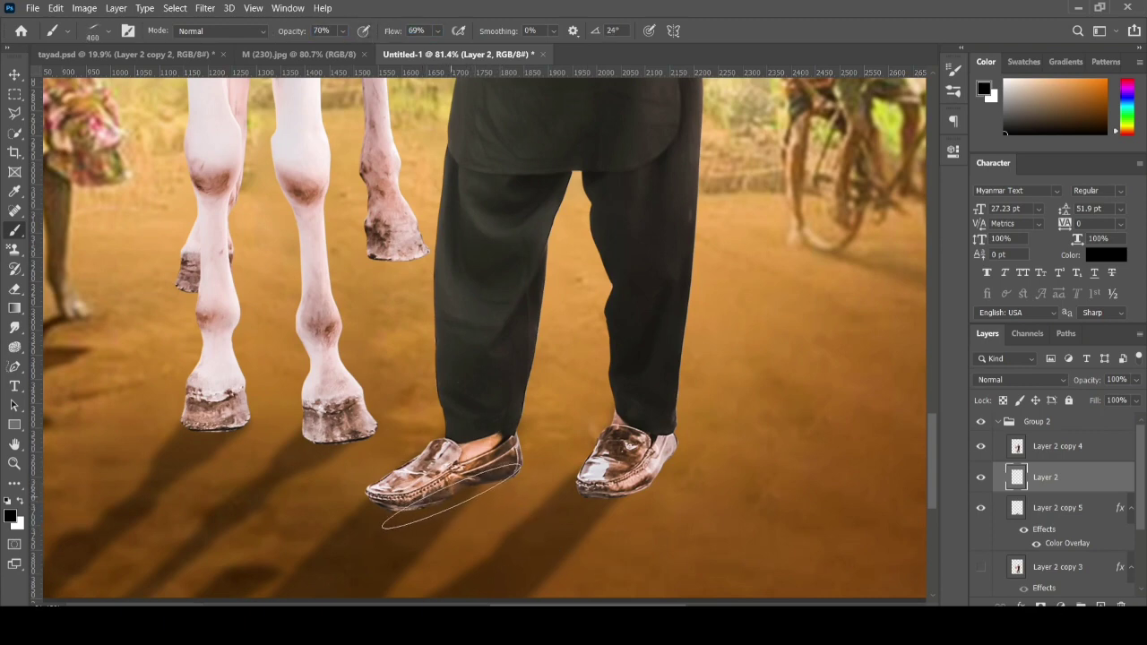
click(450, 493)
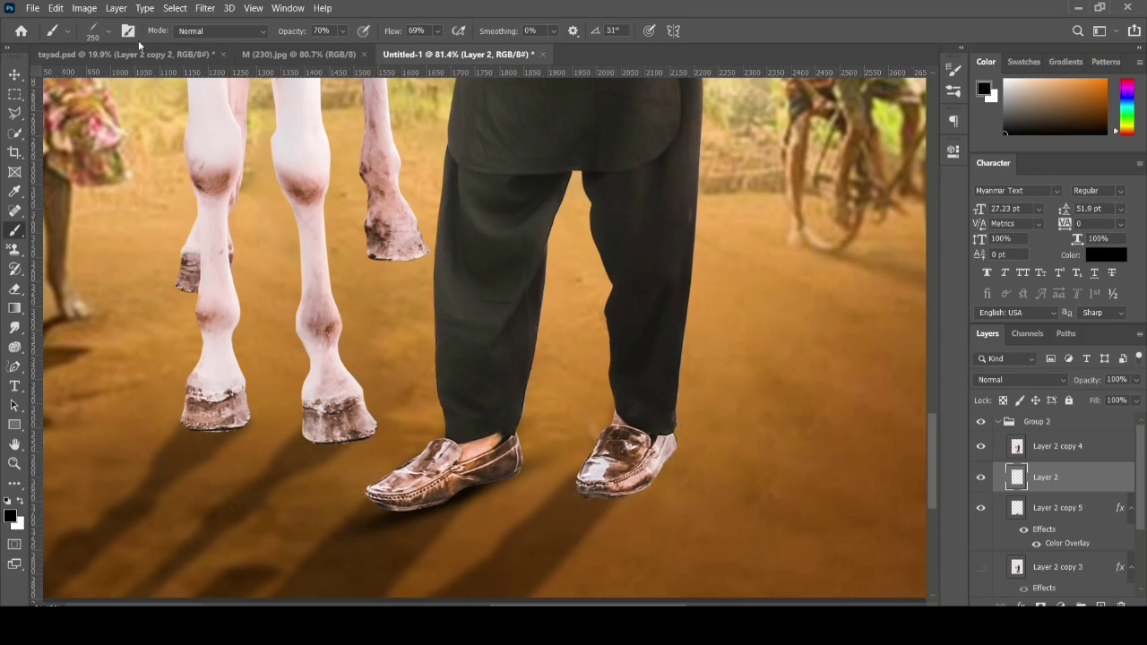
click(108, 30)
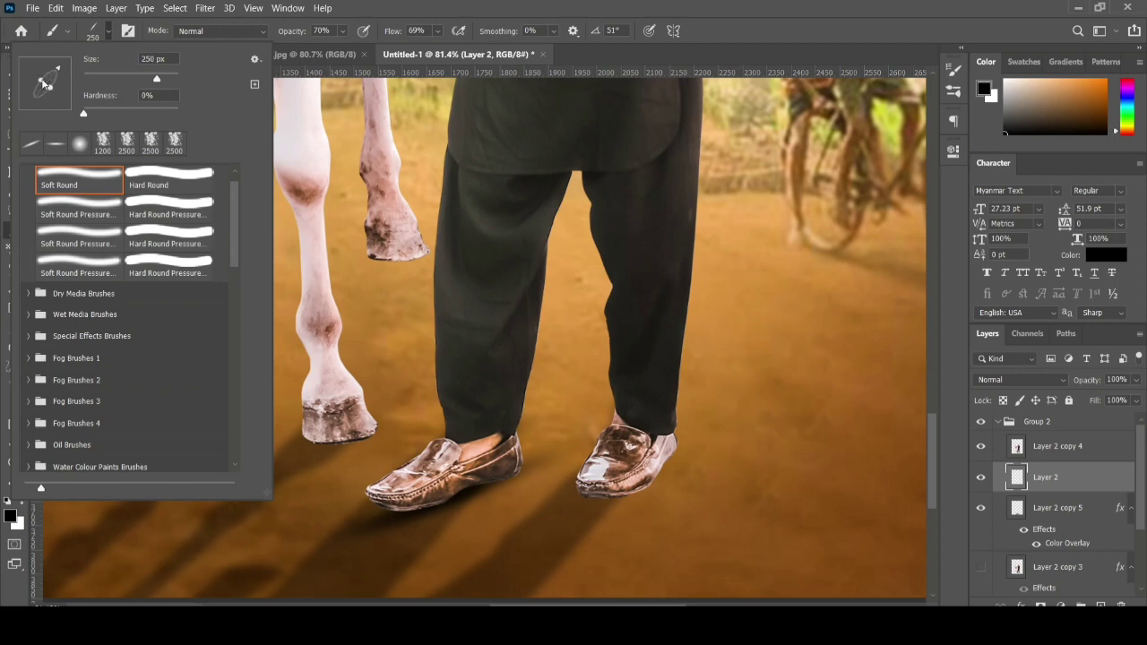
click(603, 506)
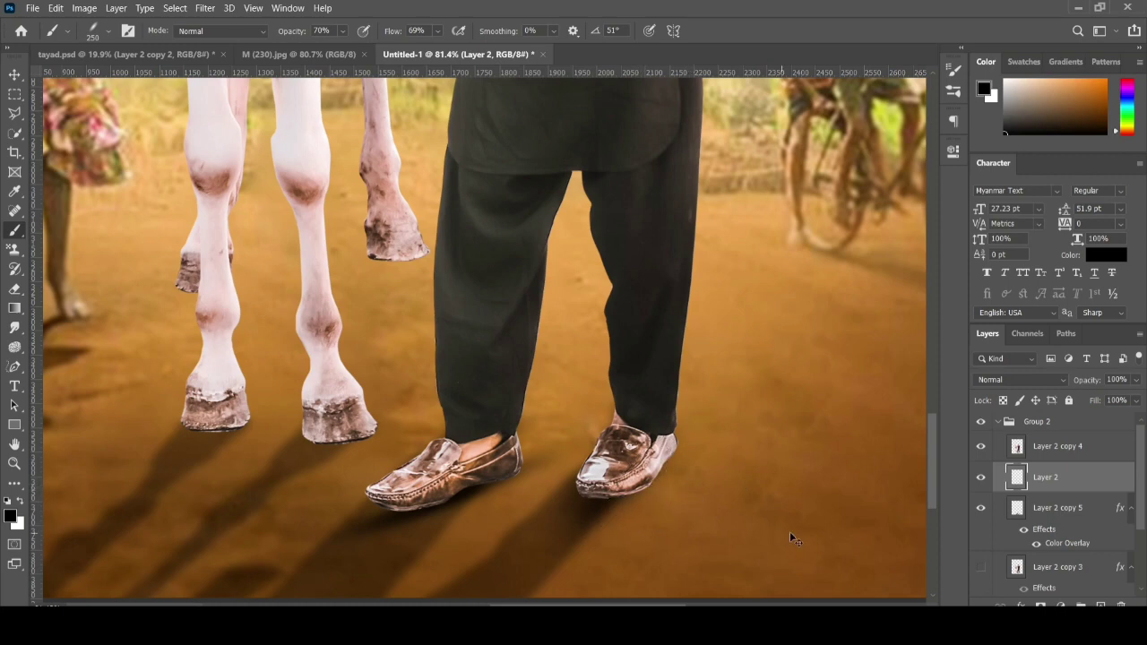
- Add Layer 3 for the right-shoe shadow, then another empty Layer 4
key(ctrl+shift+alt+n)
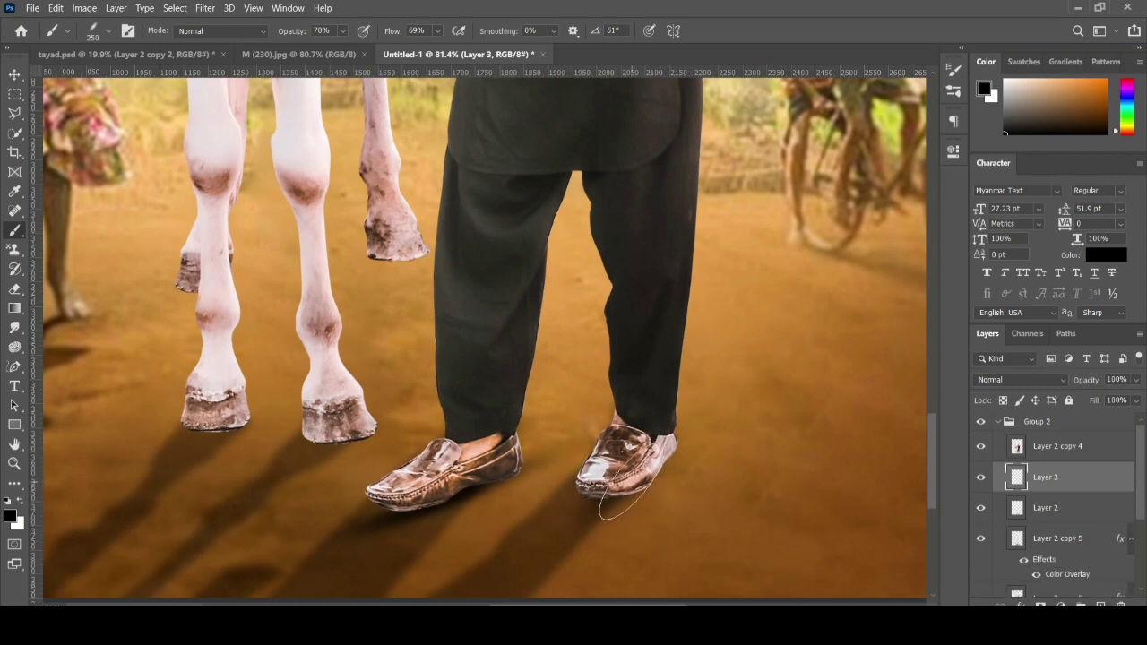
scroll(722, 505, down, 4)
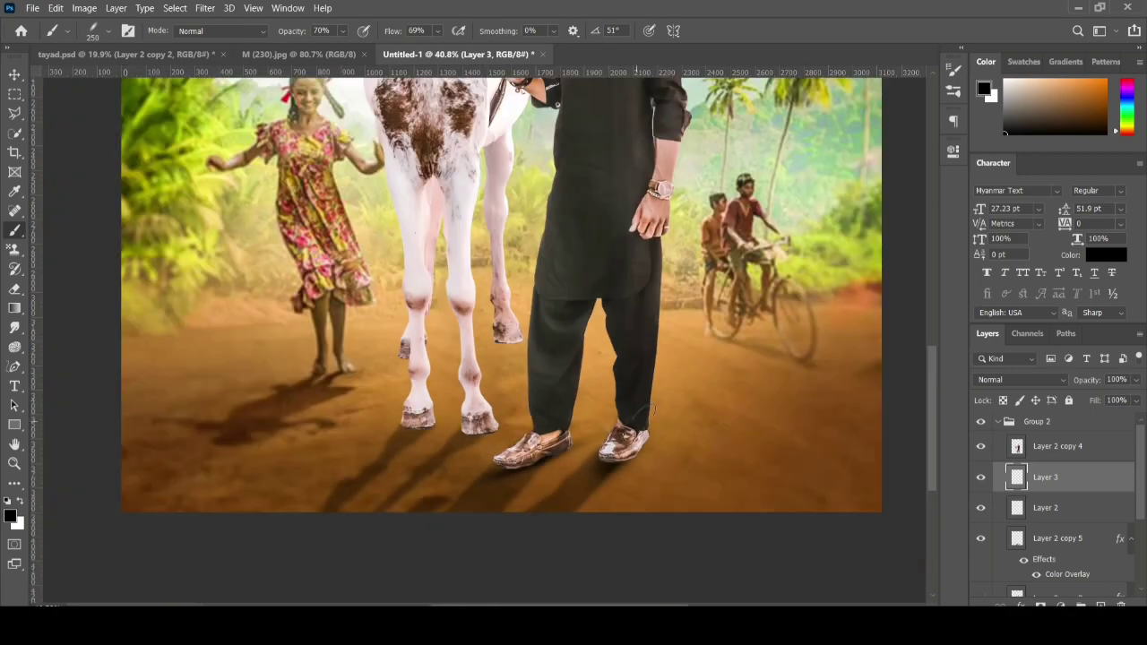
scroll(618, 457, up, 2)
scroll(618, 457, down, 3)
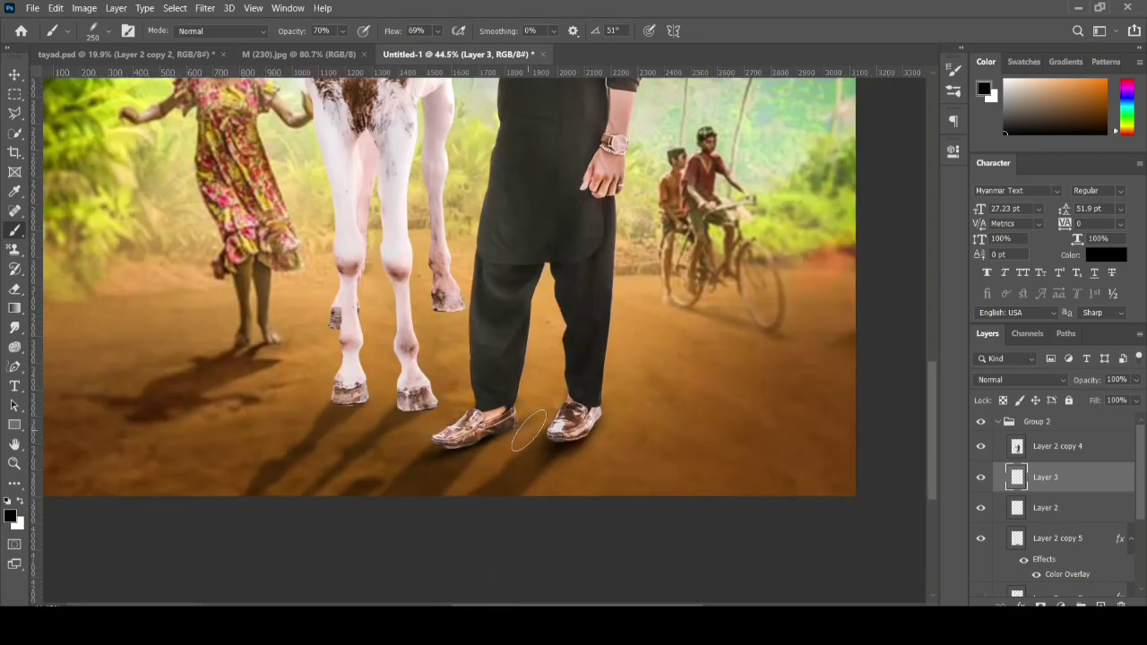
scroll(627, 499, down, 2)
scroll(627, 499, up, 1)
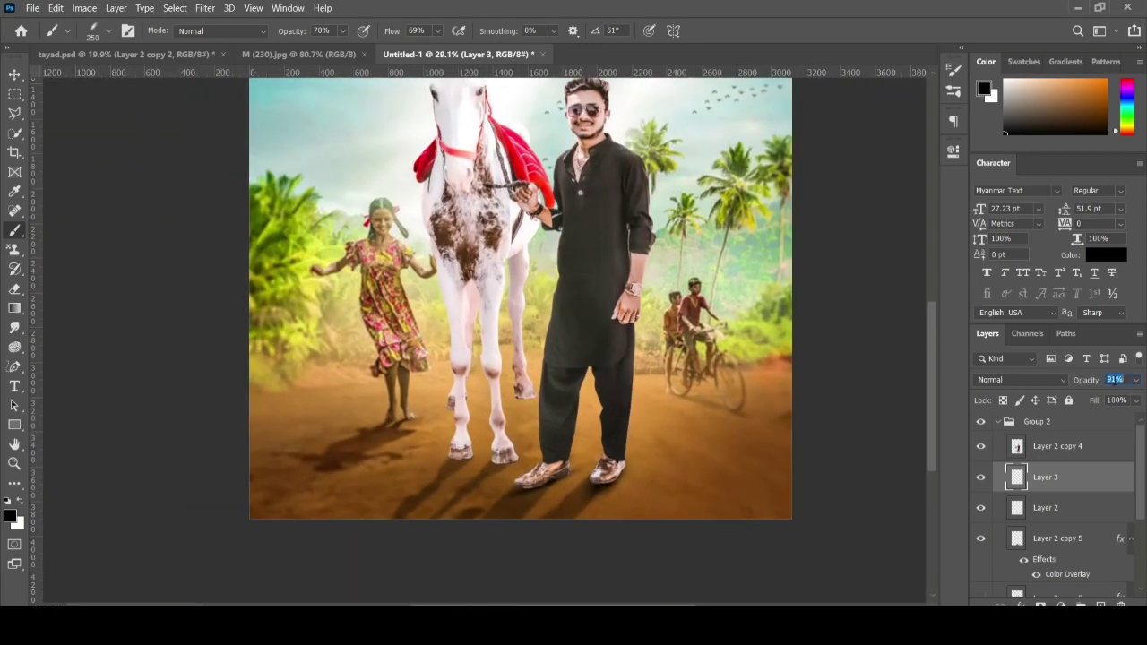
click(1100, 605)
- On Layer 4, paint soft shadows under the left and raised hooves with a 175 px brush
scroll(502, 453, up, 5)
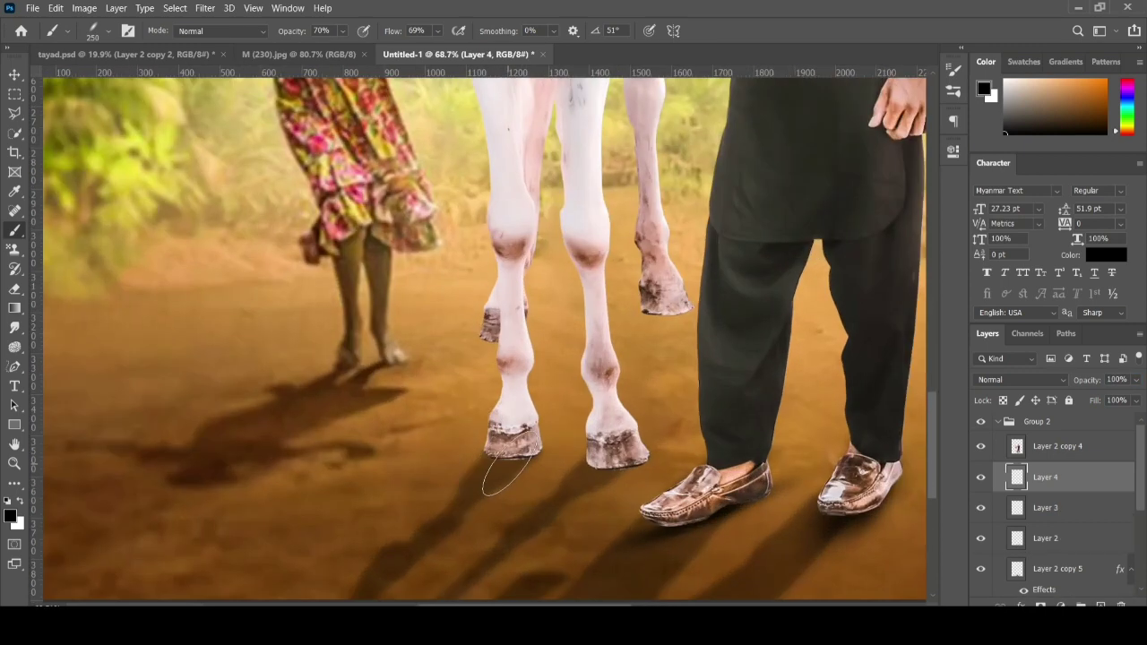
scroll(512, 452, up, 2)
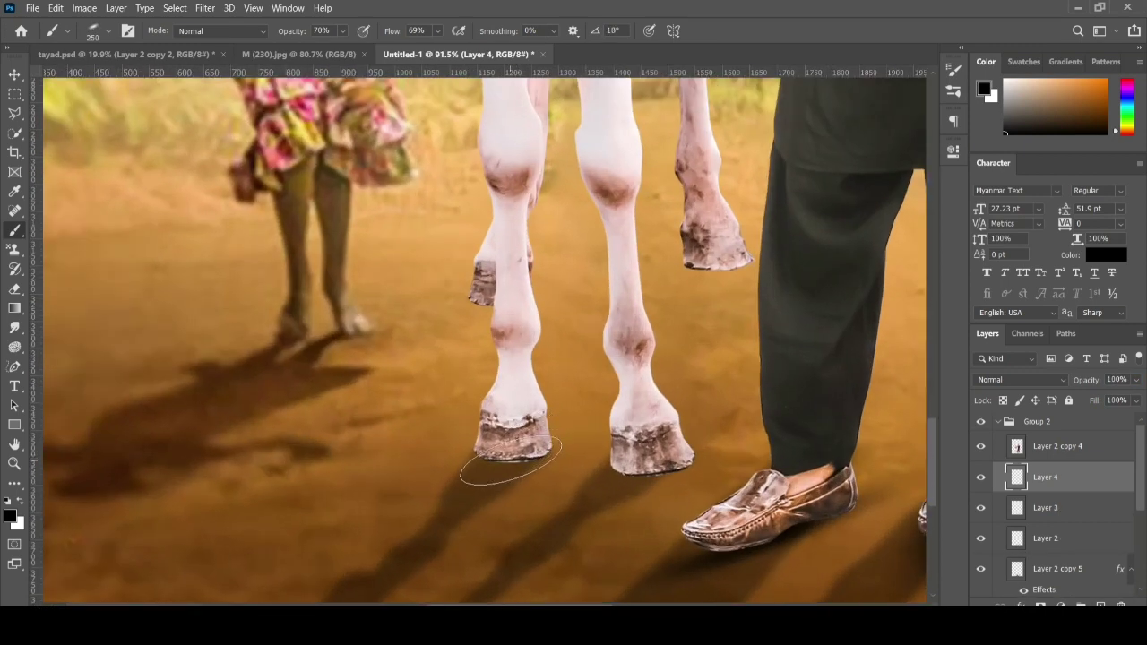
key(bracketleft)
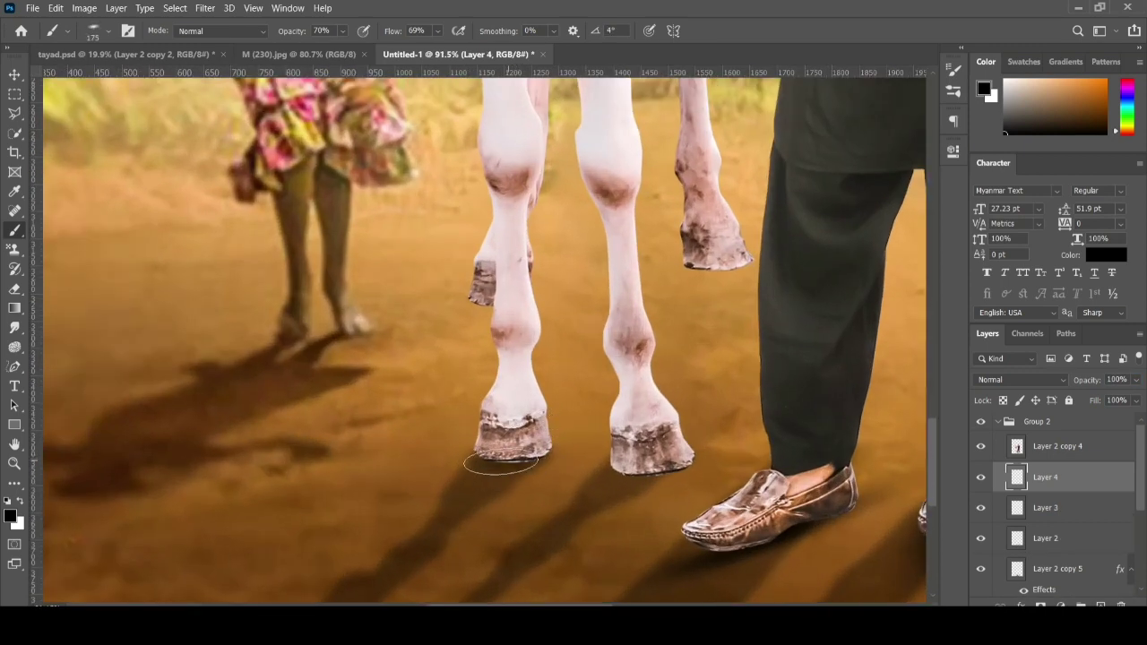
drag(510, 462, 523, 459)
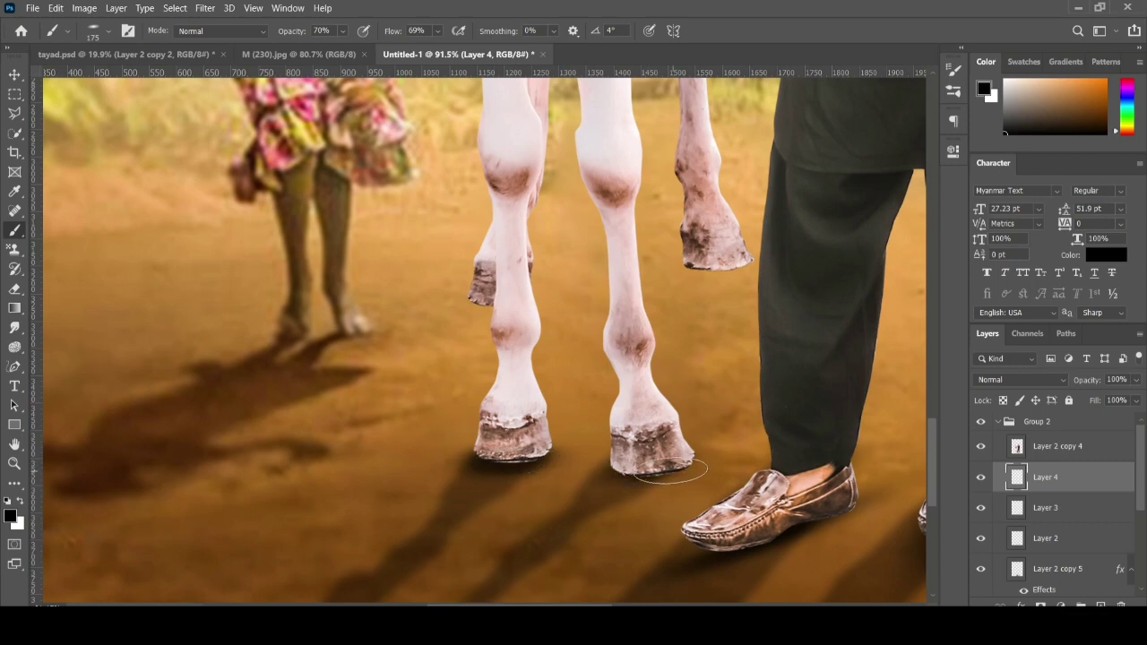
key(ctrl+plus)
key(ctrl+plus)
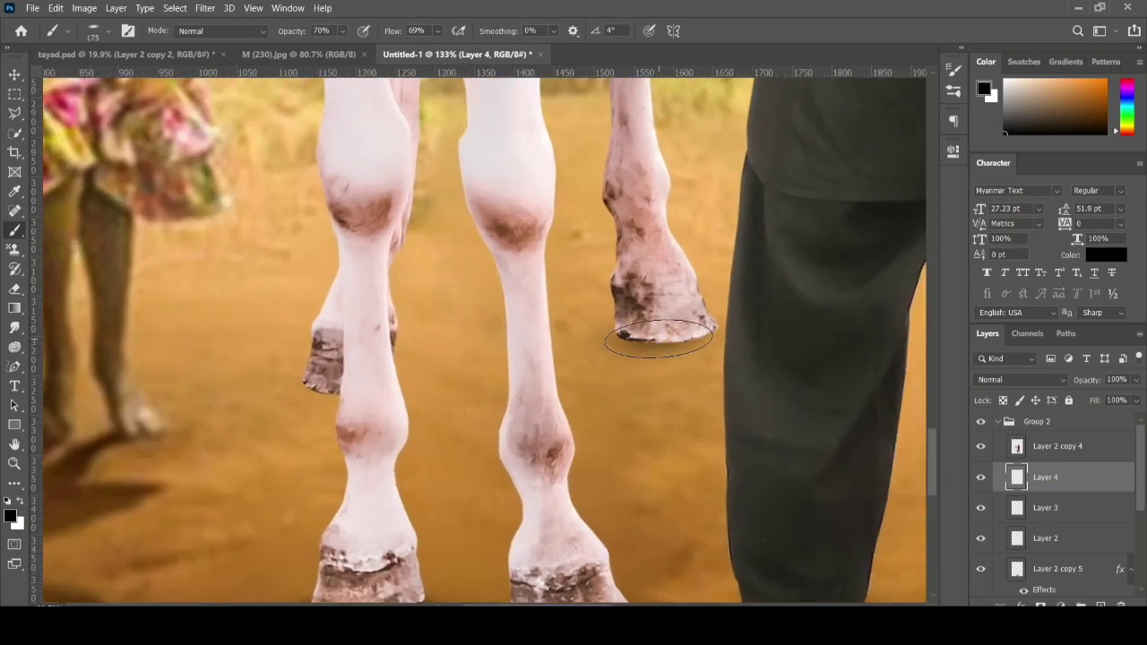
drag(660, 339, 703, 338)
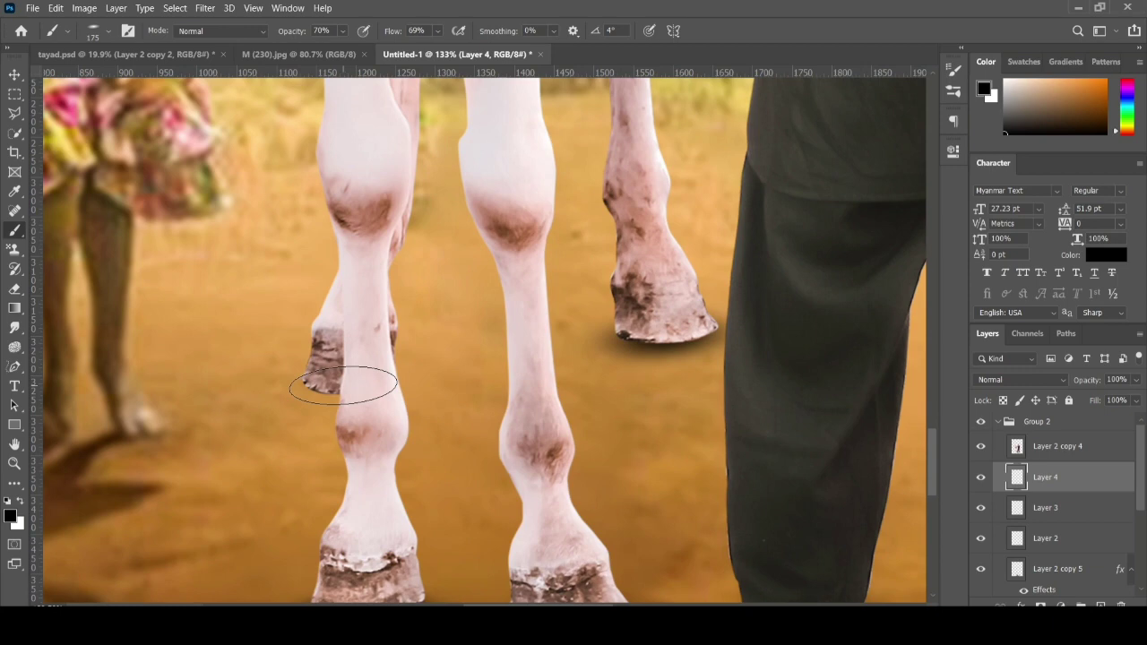
click(50, 30)
click(108, 34)
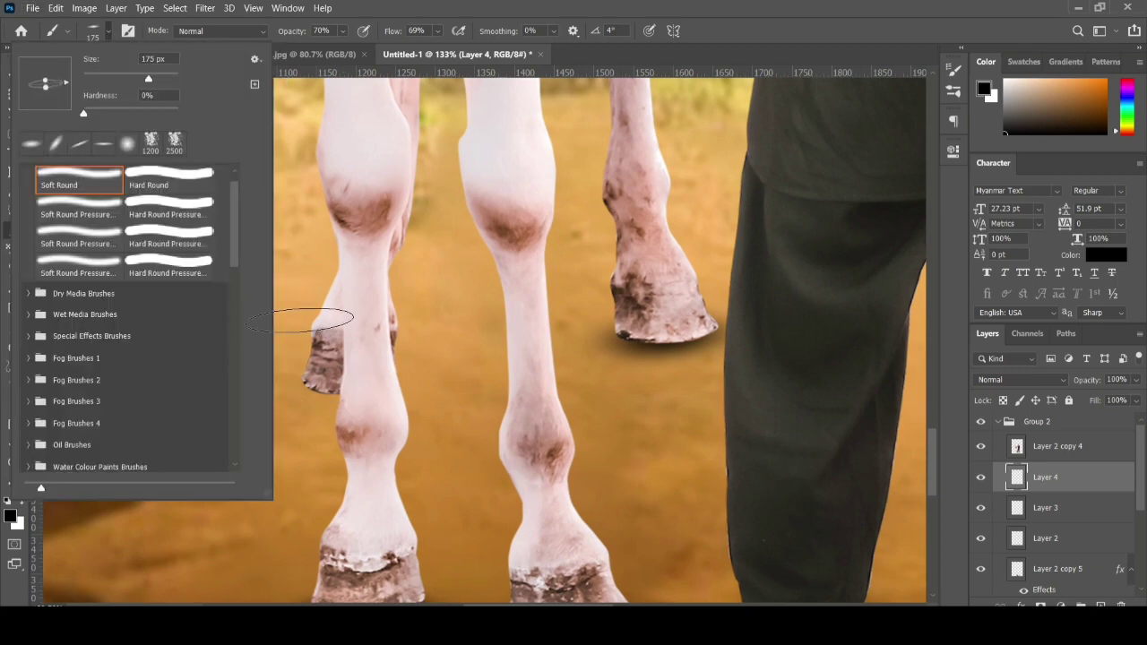
click(347, 414)
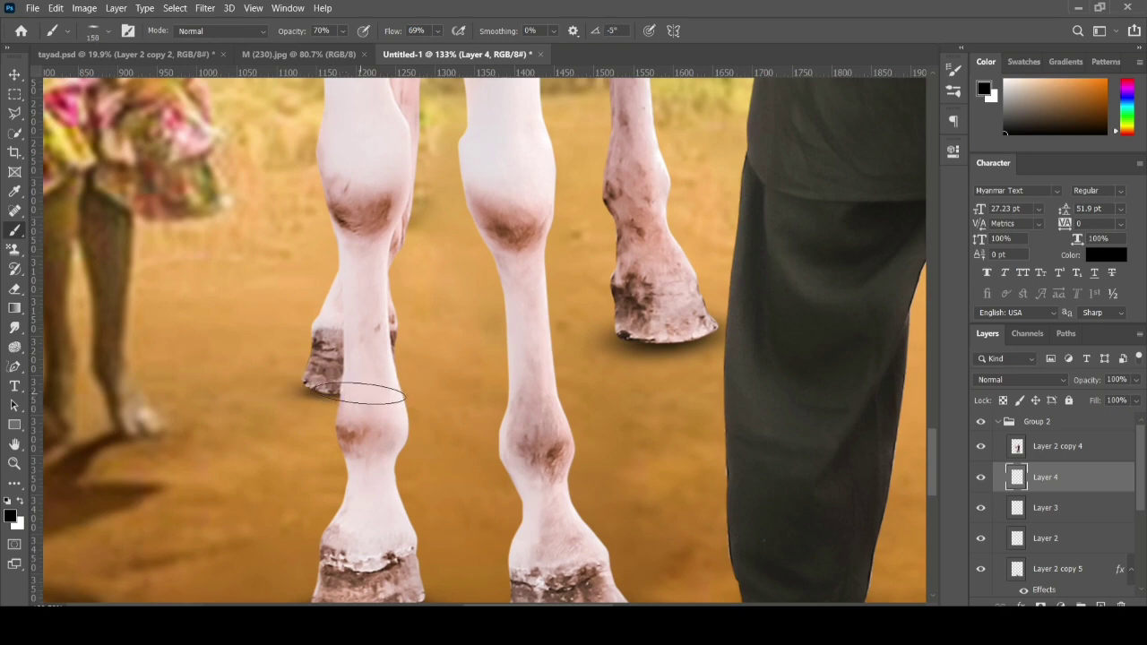
scroll(354, 395, down, 5)
scroll(354, 395, down, 2)
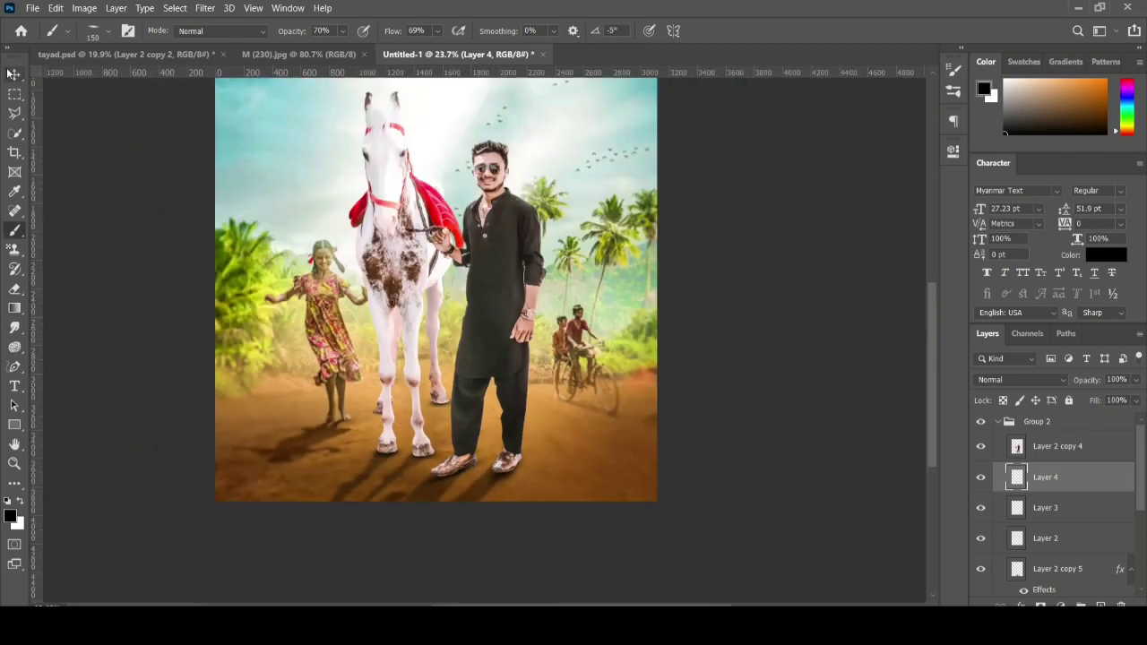
- Select the man-and-horse layer and add a new Layer 5 clipped to it
key(v)
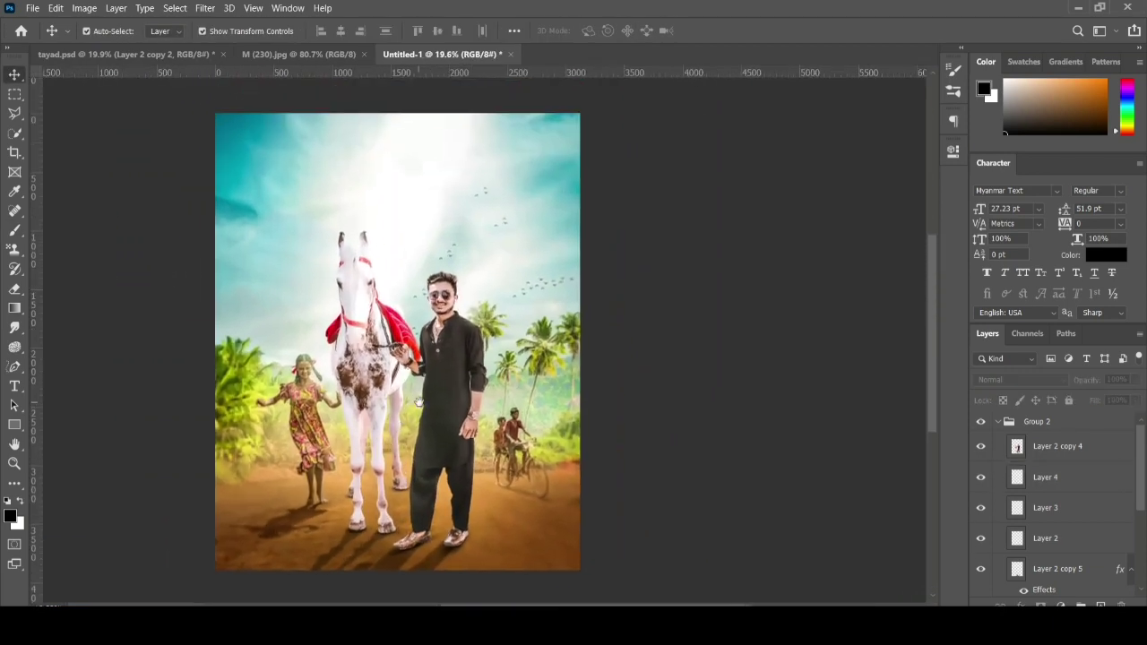
drag(419, 403, 475, 394)
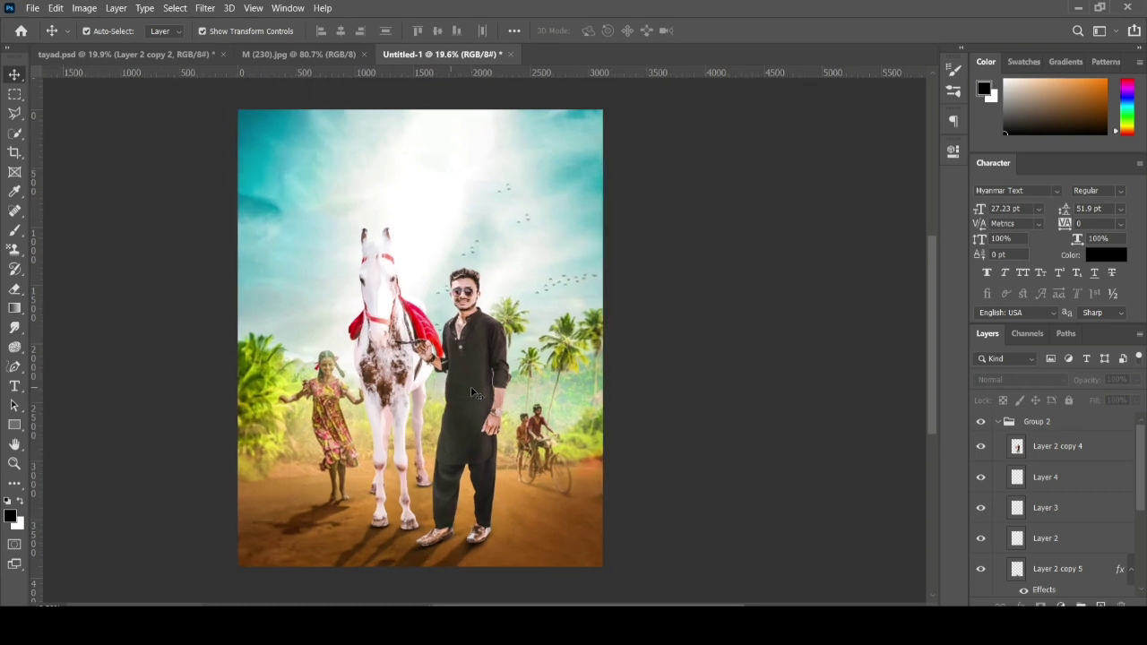
click(475, 395)
click(1074, 604)
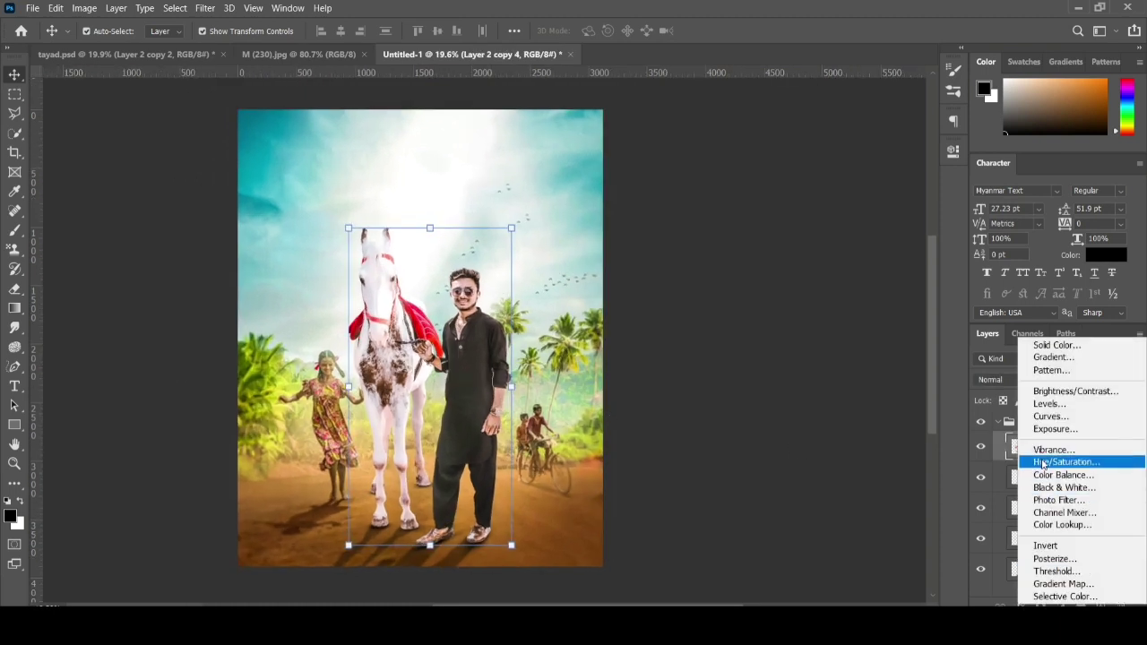
click(874, 494)
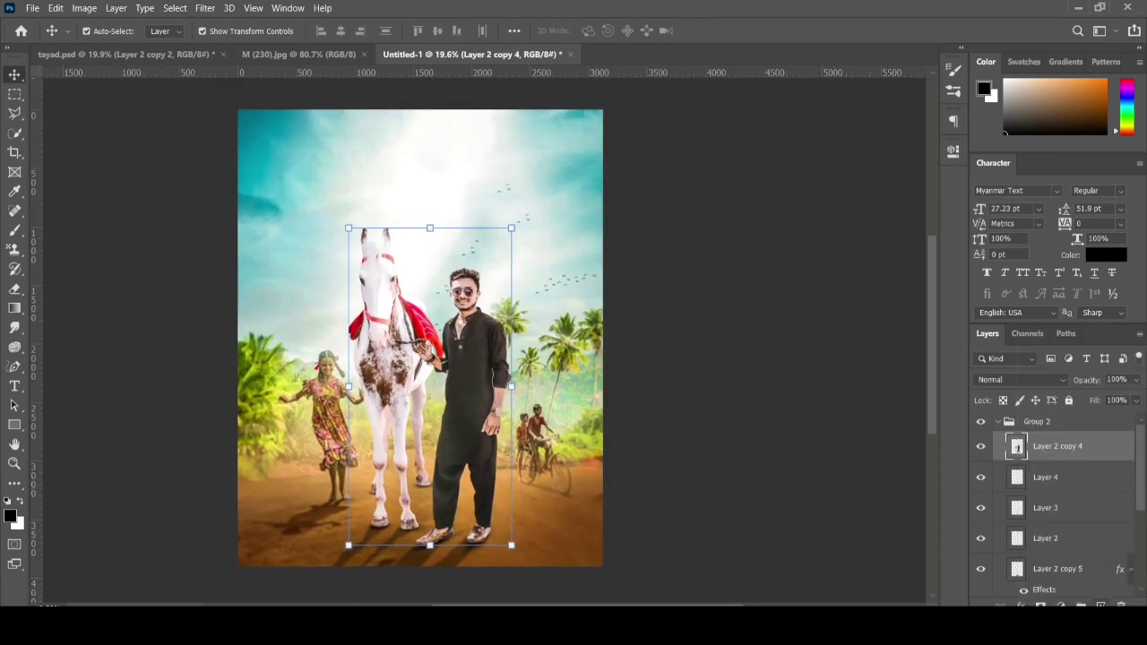
click(1102, 604)
right_click(1057, 446)
click(941, 268)
- Set the foreground colour to orange in the Color Picker
click(9, 515)
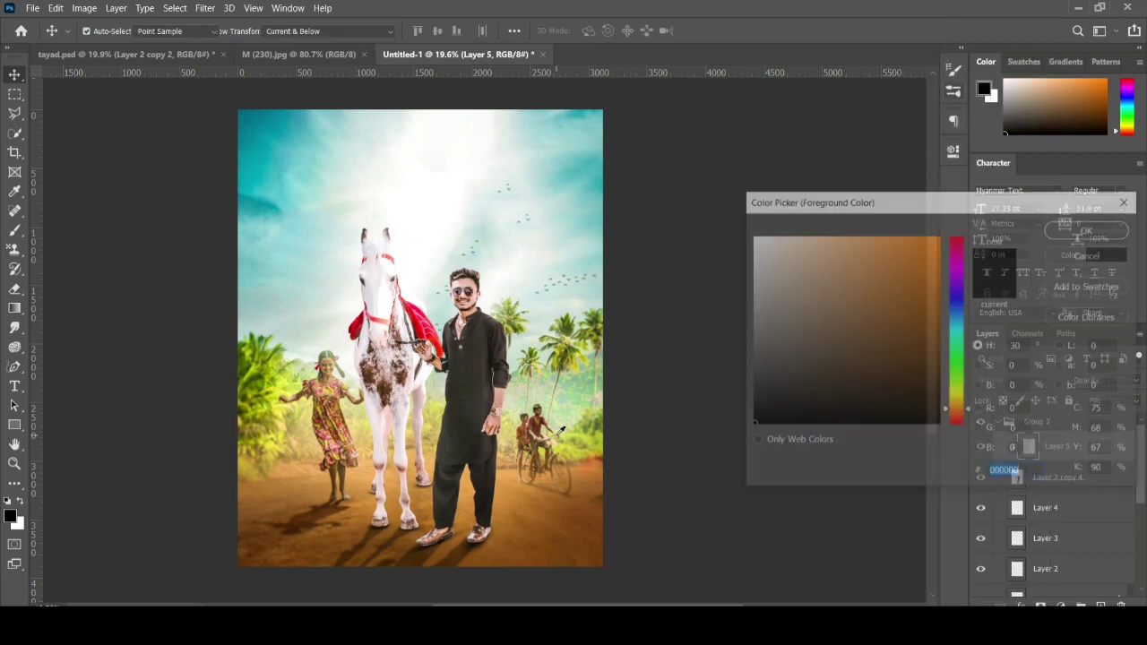
click(898, 305)
click(1086, 230)
- Choose the 1200 px Fog brush and lower its opacity to 51%
click(14, 231)
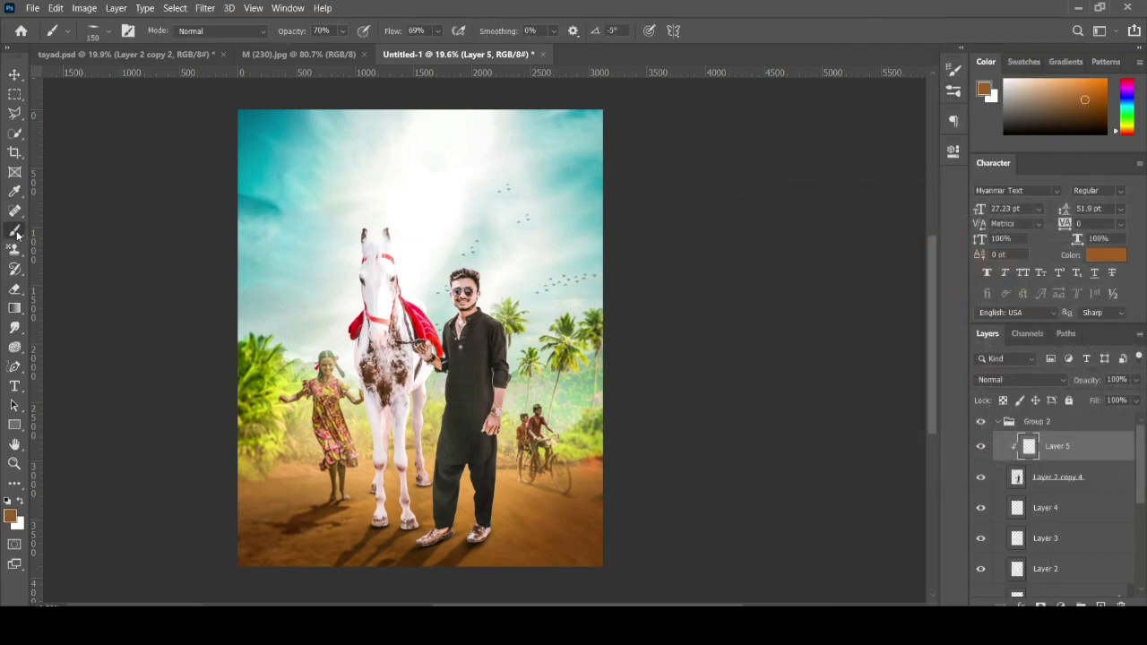
click(107, 31)
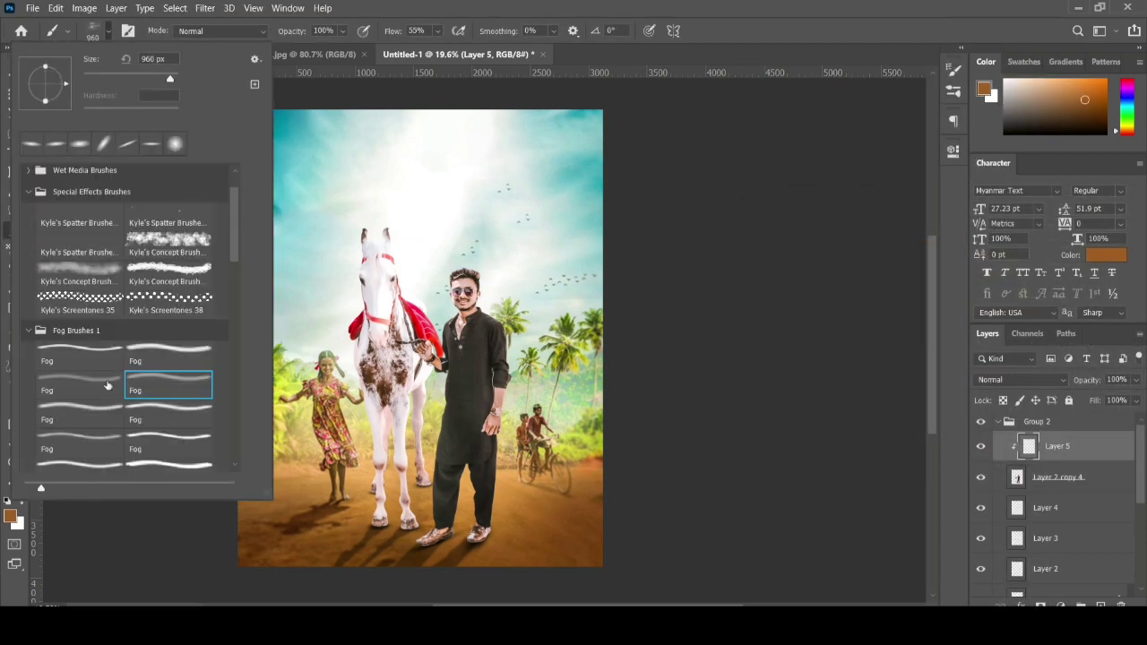
click(169, 412)
click(50, 421)
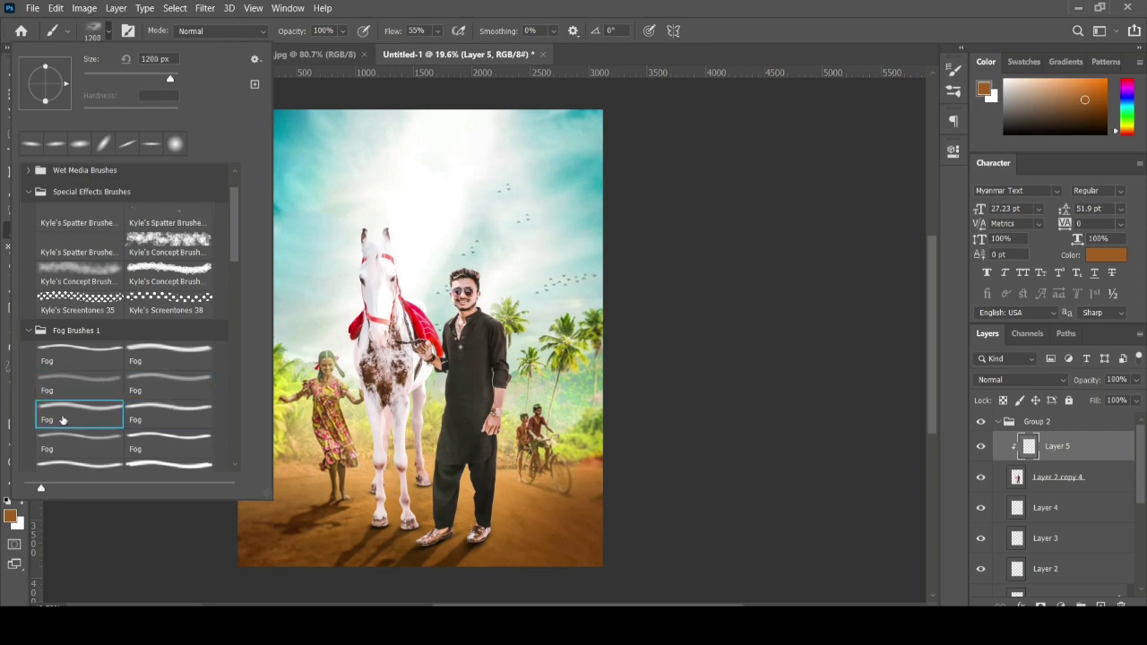
scroll(53, 412, down, 1)
click(403, 457)
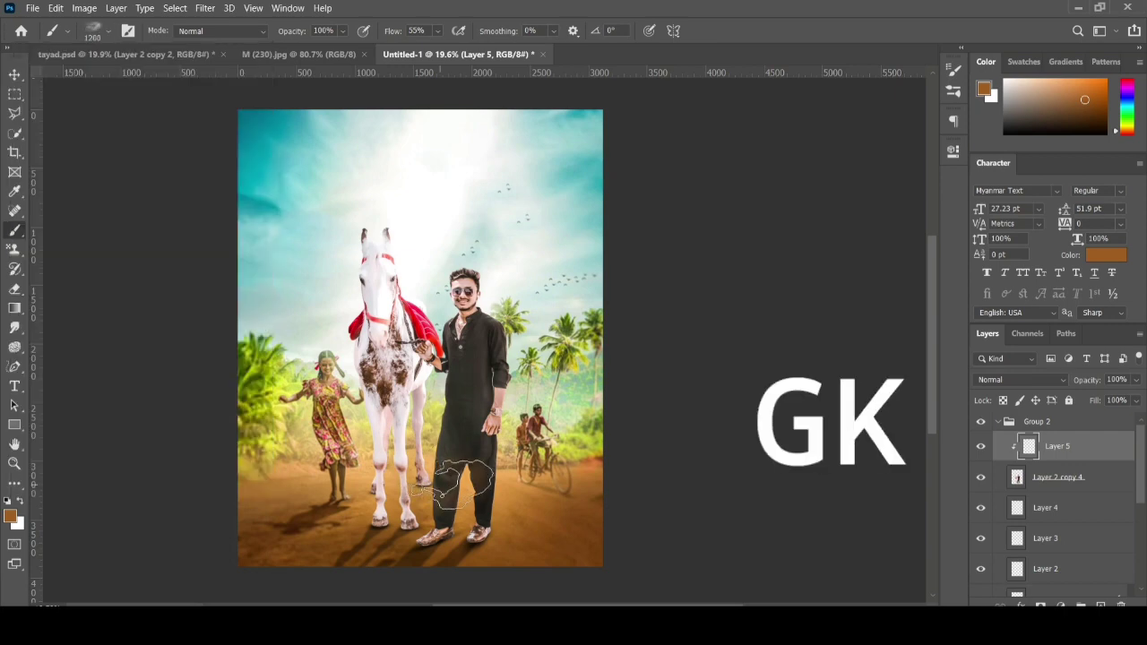
scroll(412, 466, up, 3)
scroll(484, 511, up, 3)
scroll(268, 98, up, 1)
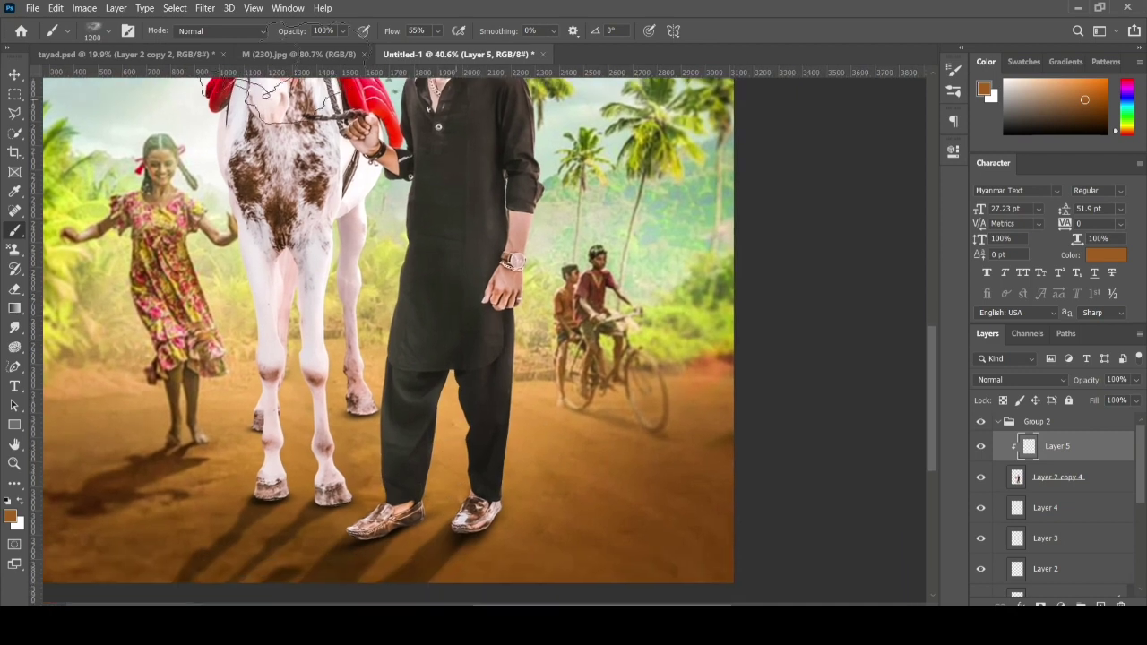
drag(293, 33, 267, 33)
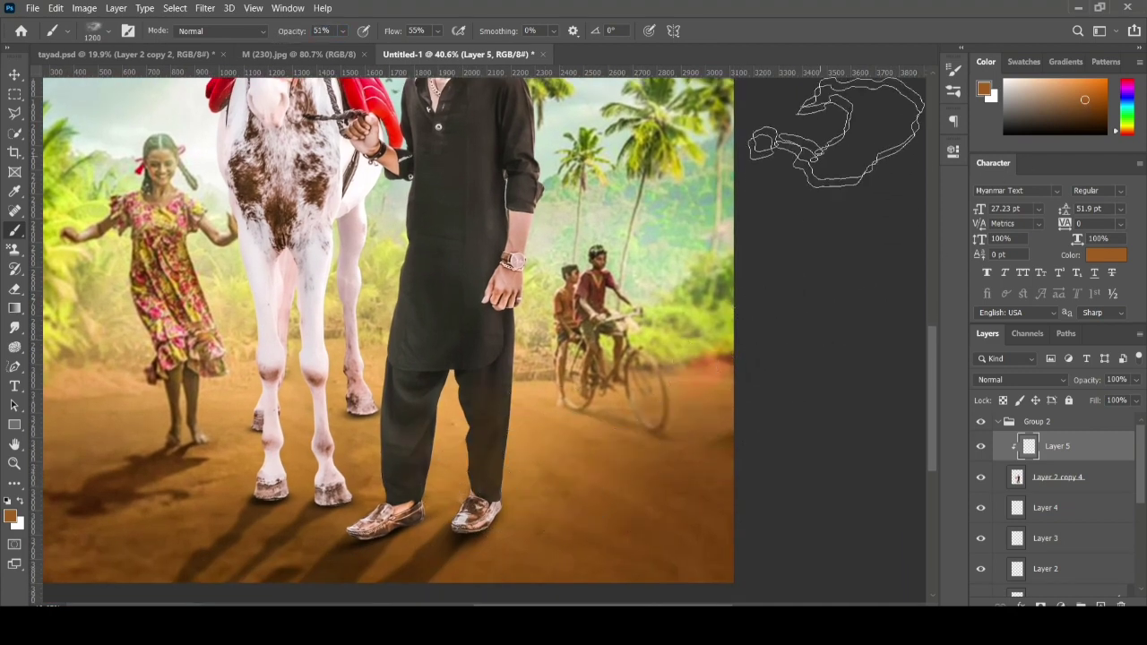
- Sample a darker brown (#8e521a) from the ground as the foreground colour
click(984, 90)
drag(677, 510, 611, 530)
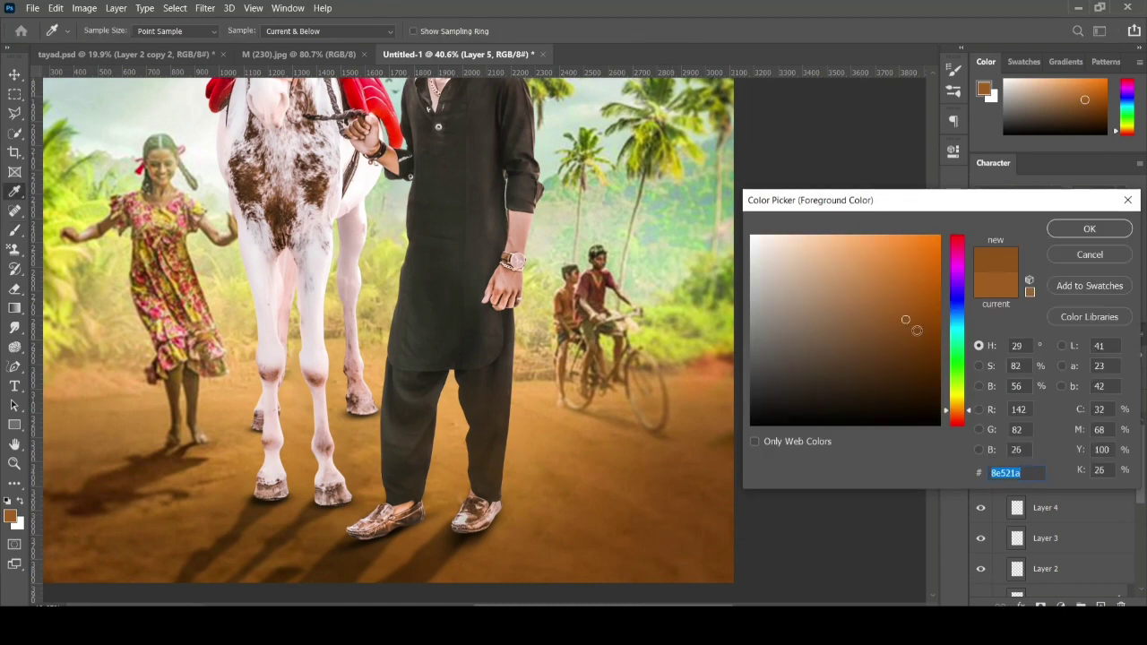
click(1089, 229)
- Add a new empty Layer 6 above Group 2
scroll(537, 466, left, 3)
scroll(538, 466, down, 1)
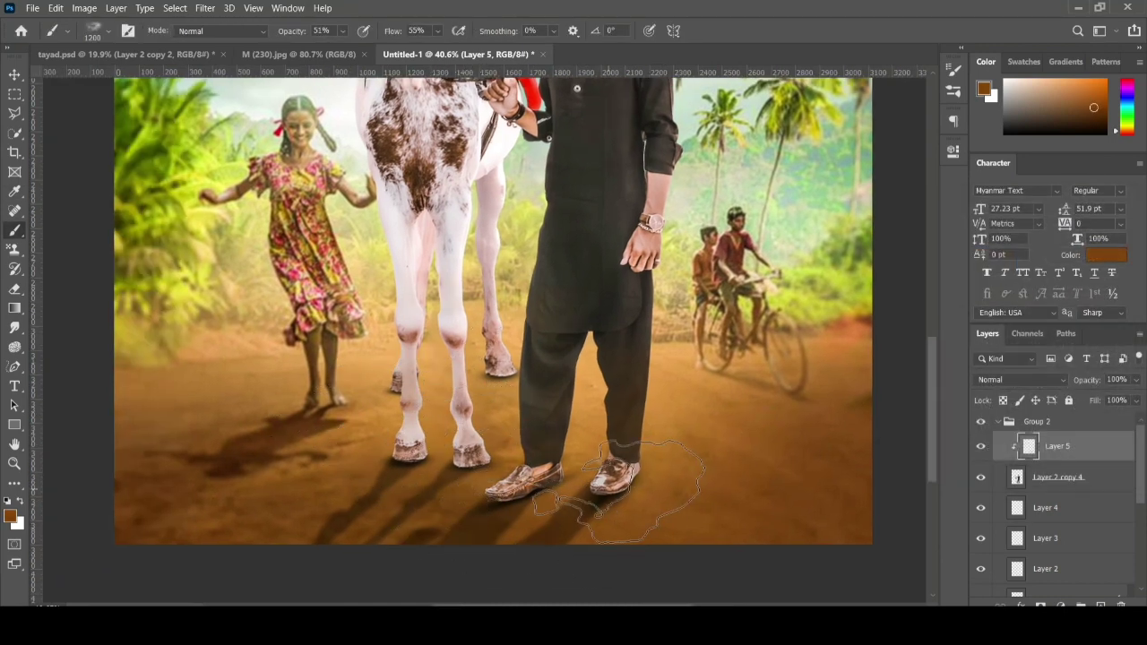
click(1002, 426)
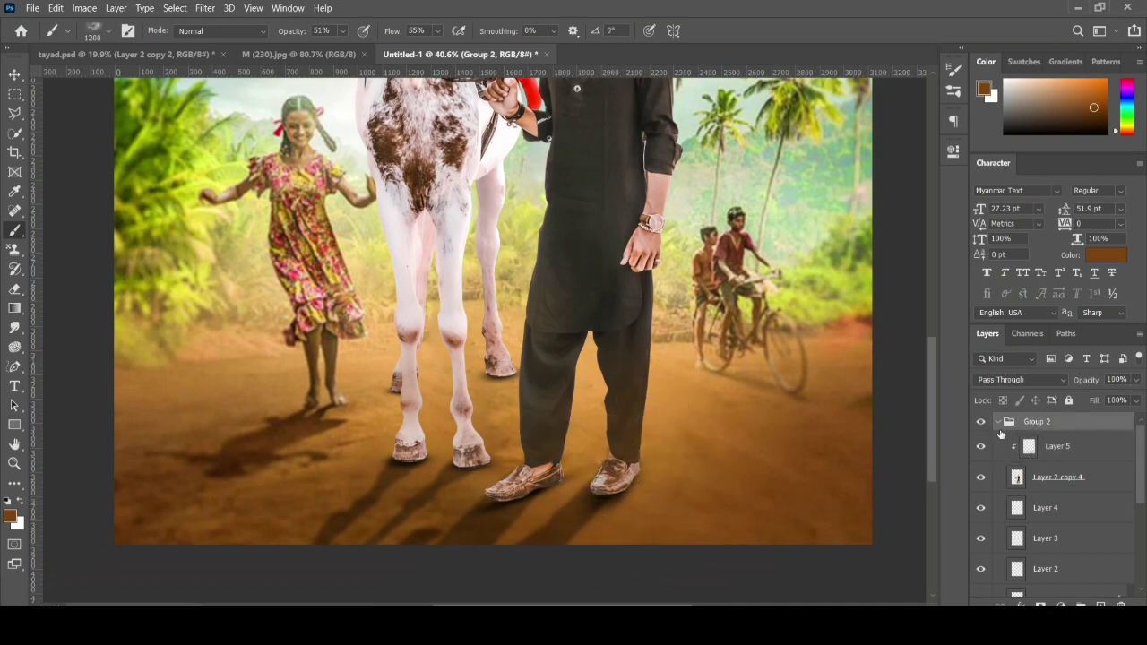
key(ctrl+shift+alt+n)
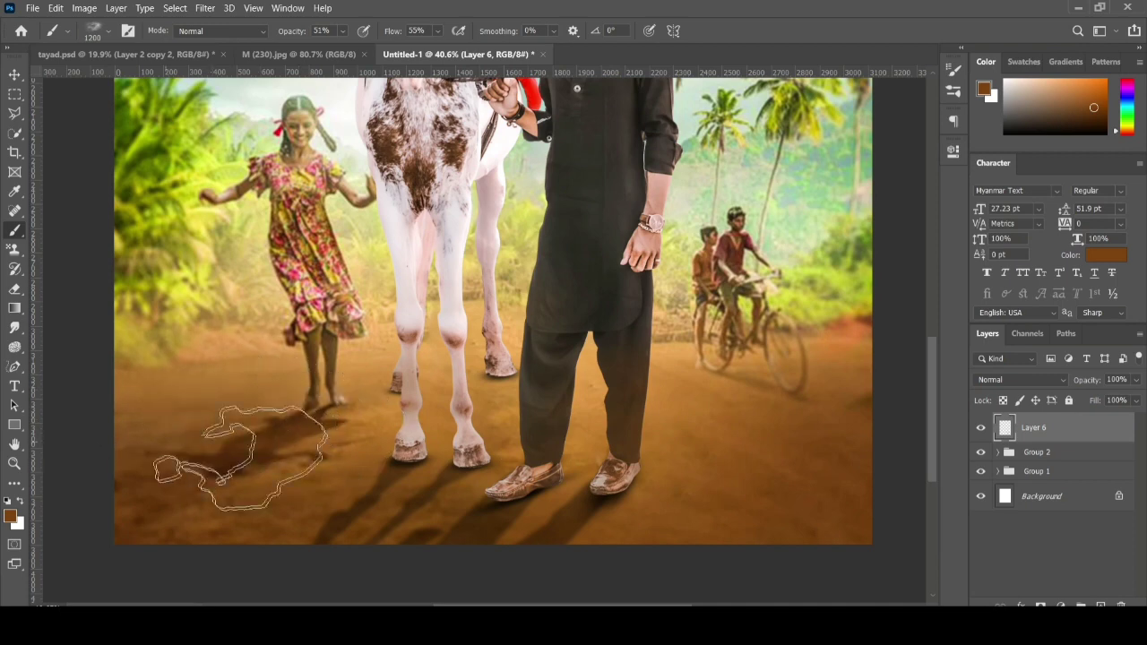
- Set the foreground colour to a light tan orange
click(985, 90)
click(663, 350)
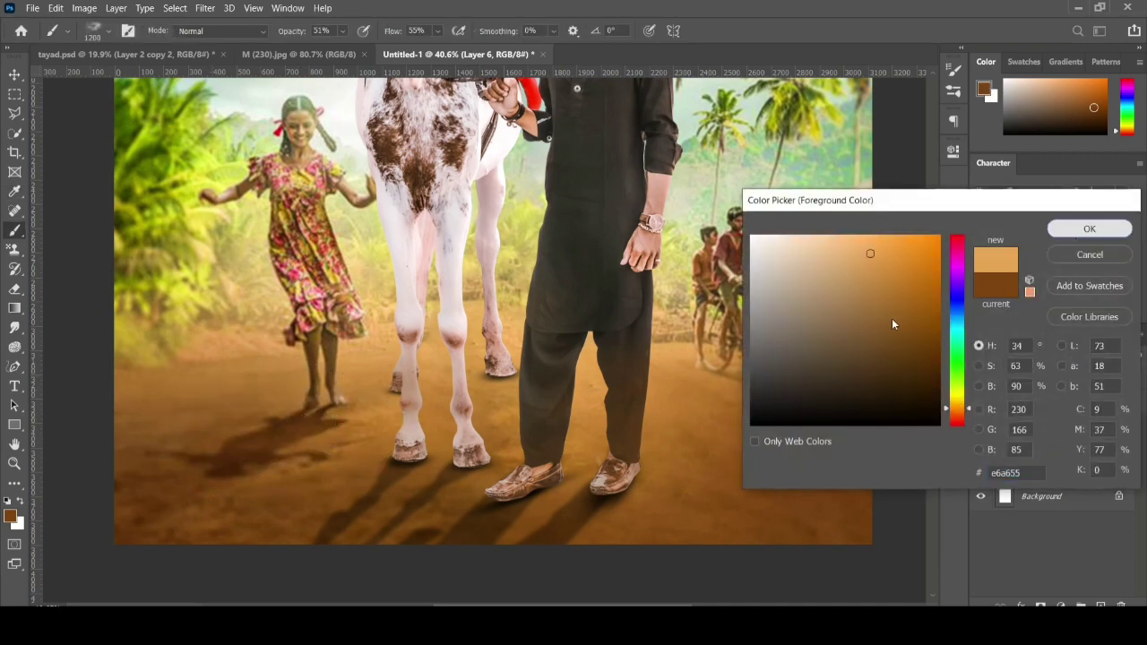
click(1089, 228)
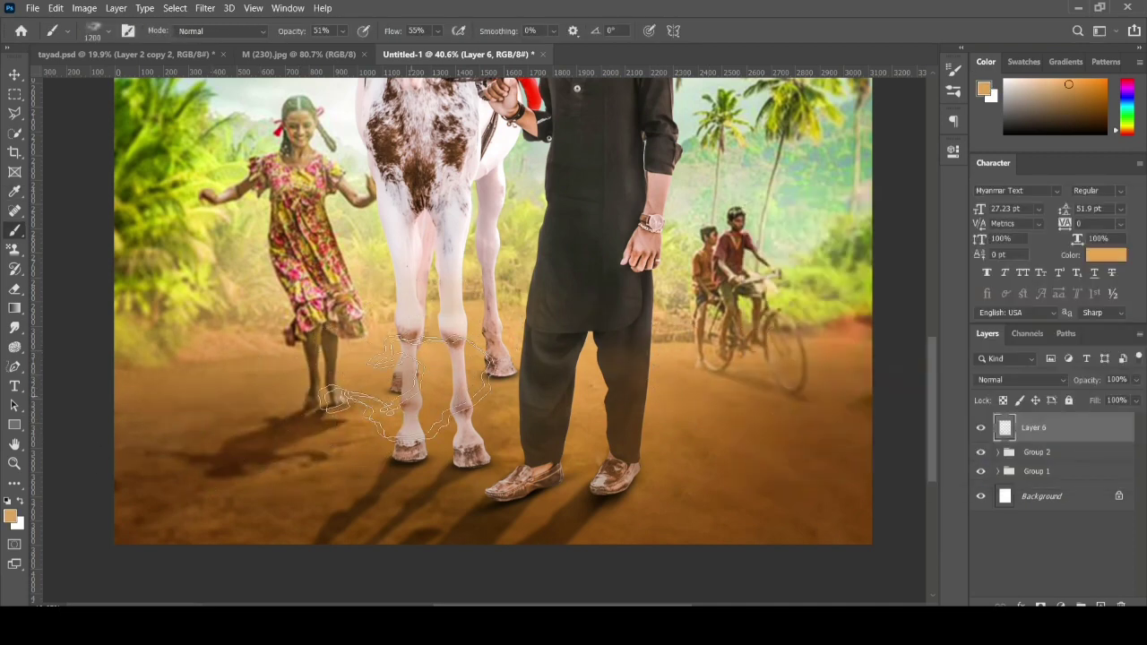
scroll(298, 507, down, 3)
scroll(537, 473, up, 2)
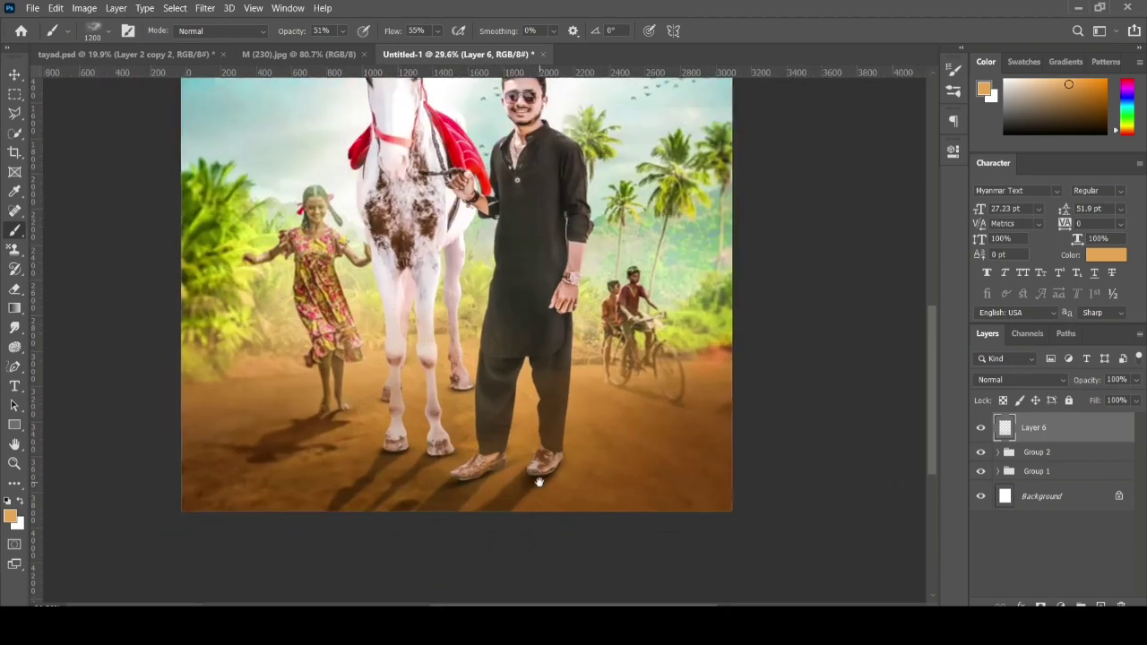
- Close the M (230).jpg reference poster and return to the Untitled-1 composite
key(v)
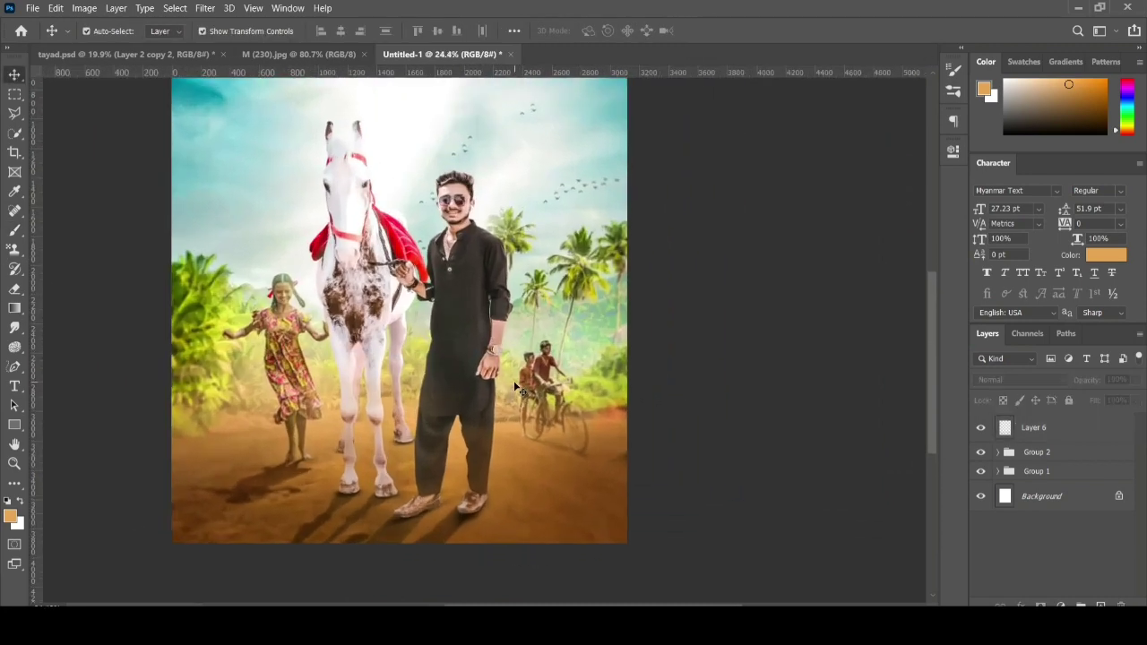
scroll(503, 381, down, 1)
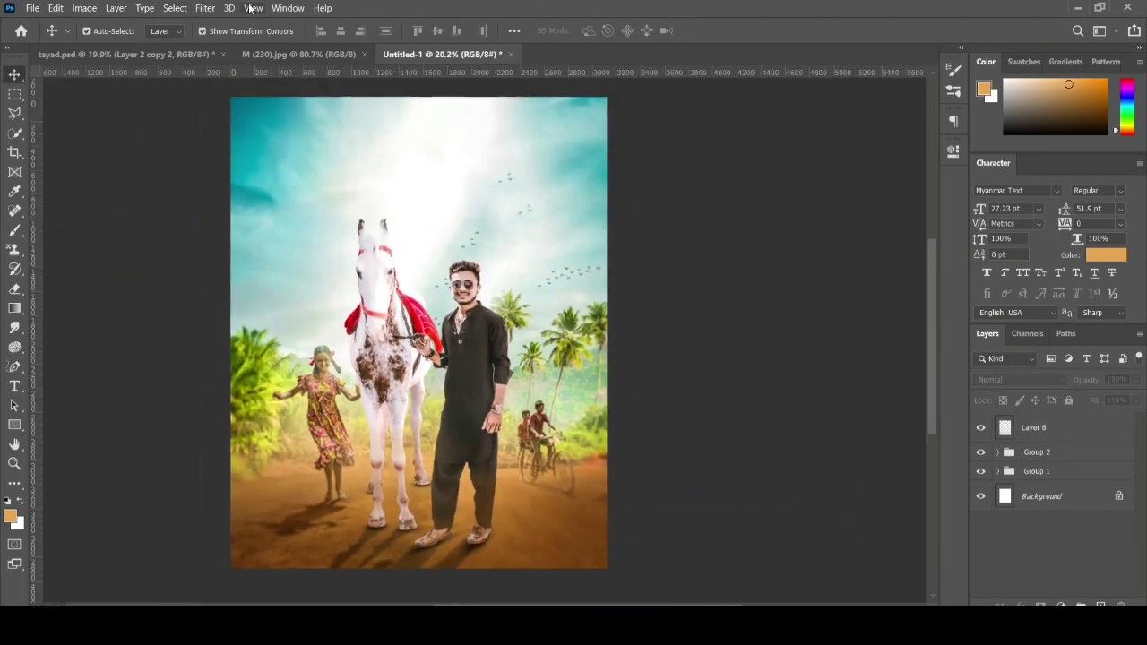
click(299, 54)
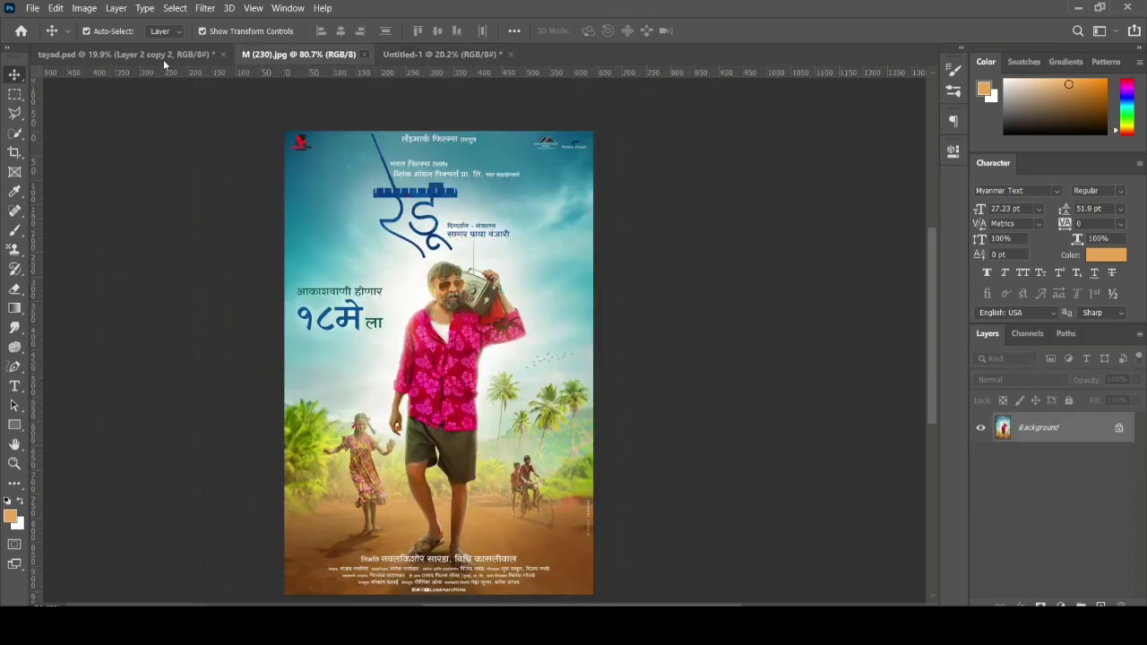
click(364, 54)
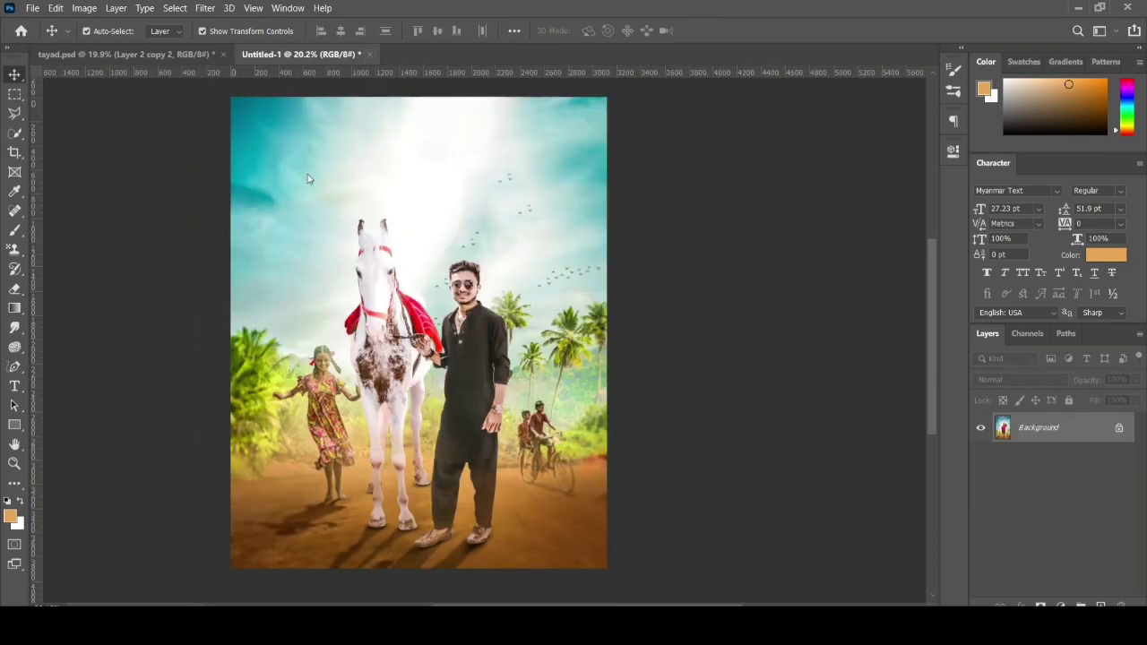
key(ctrl+Tab)
click(336, 54)
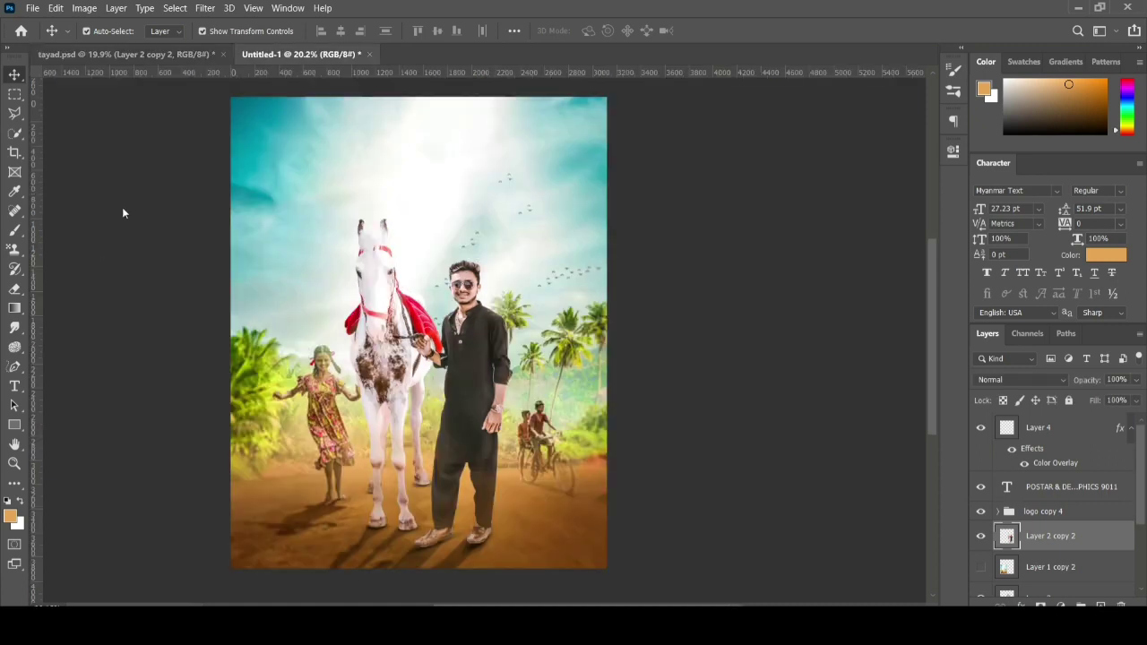
- Switch to the Brush tool and browse the brush preset list
click(15, 231)
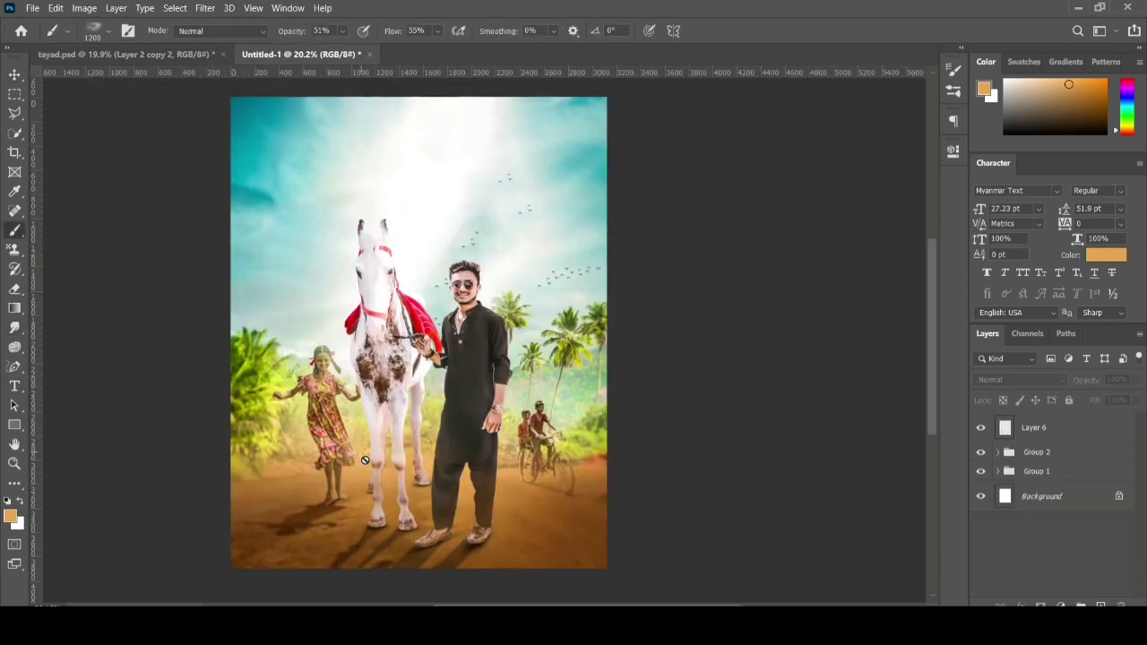
click(107, 34)
scroll(54, 331, down, 1)
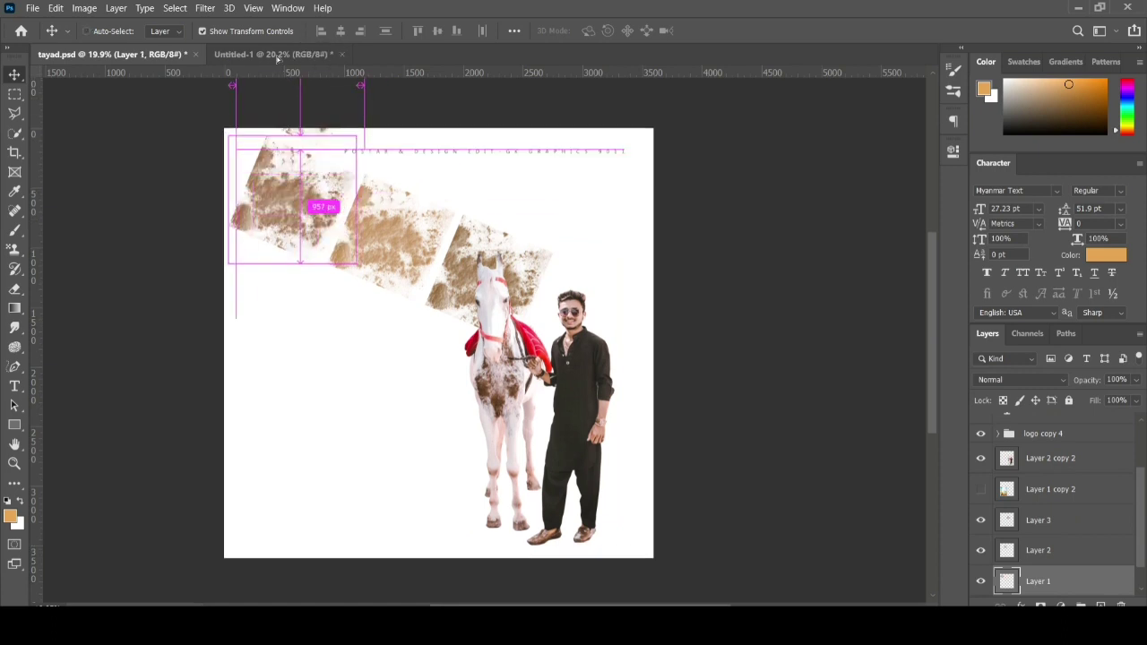
- Bring the dust layer into the poster, enlarged and rotated over the left ground
drag(278, 58, 275, 458)
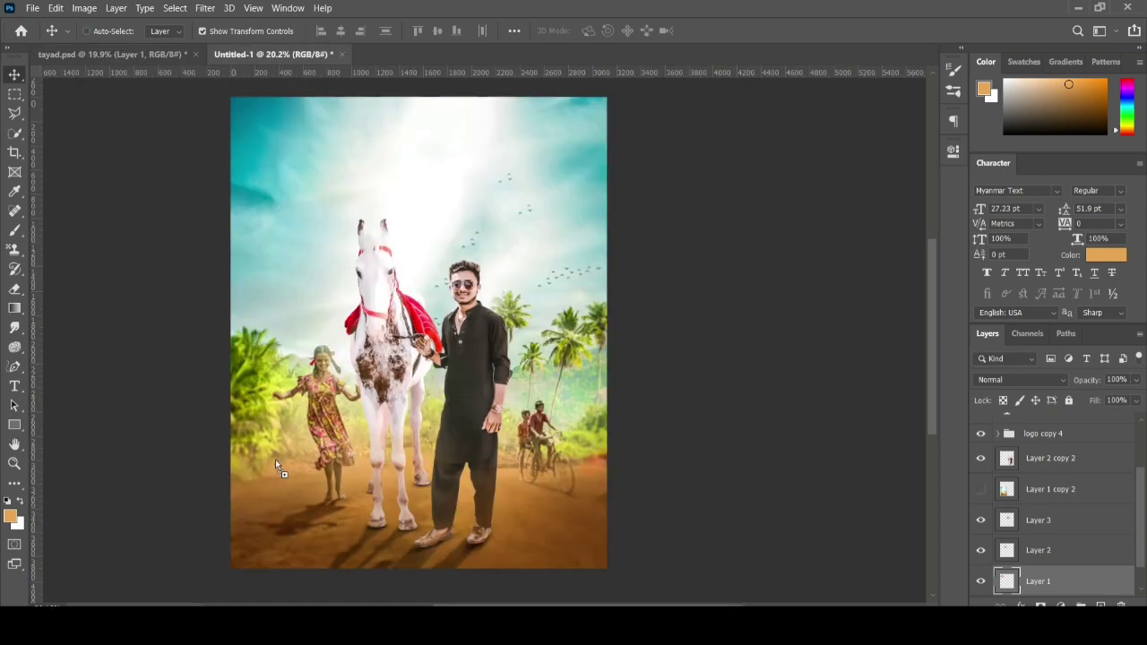
key(ctrl+t)
drag(399, 380, 378, 356)
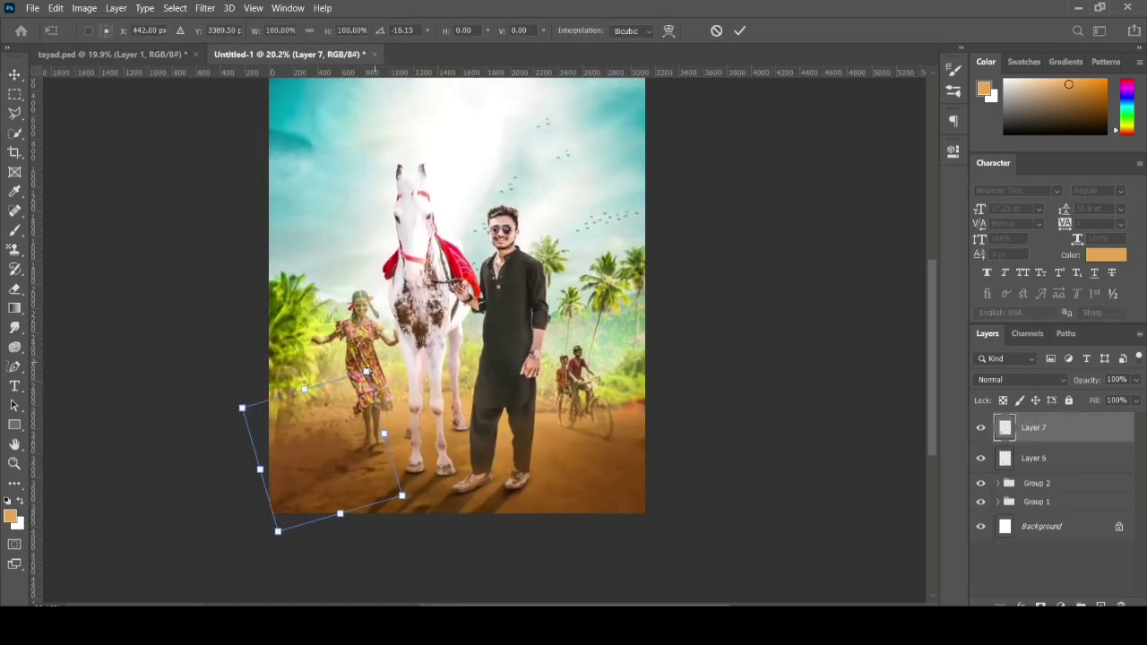
drag(243, 404, 217, 325)
mouse_move(346, 428)
mouse_down()
mouse_move(318, 451)
mouse_move(327, 463)
mouse_up()
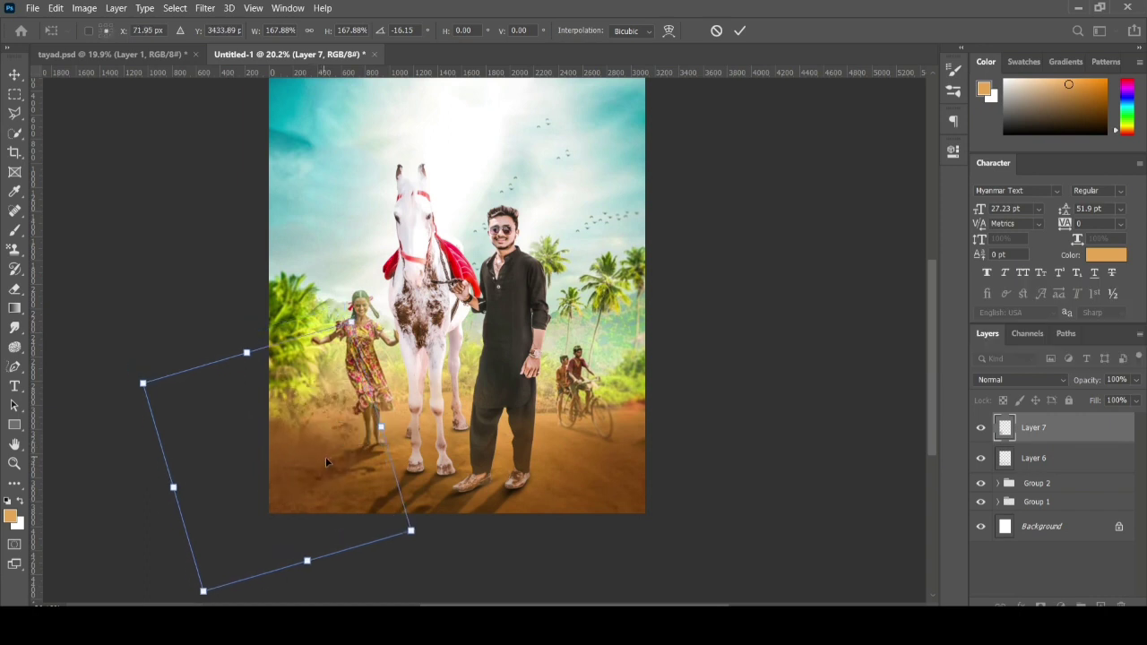
click(740, 31)
- Apply a Gaussian Blur of about 4 px to the dust layer
click(204, 7)
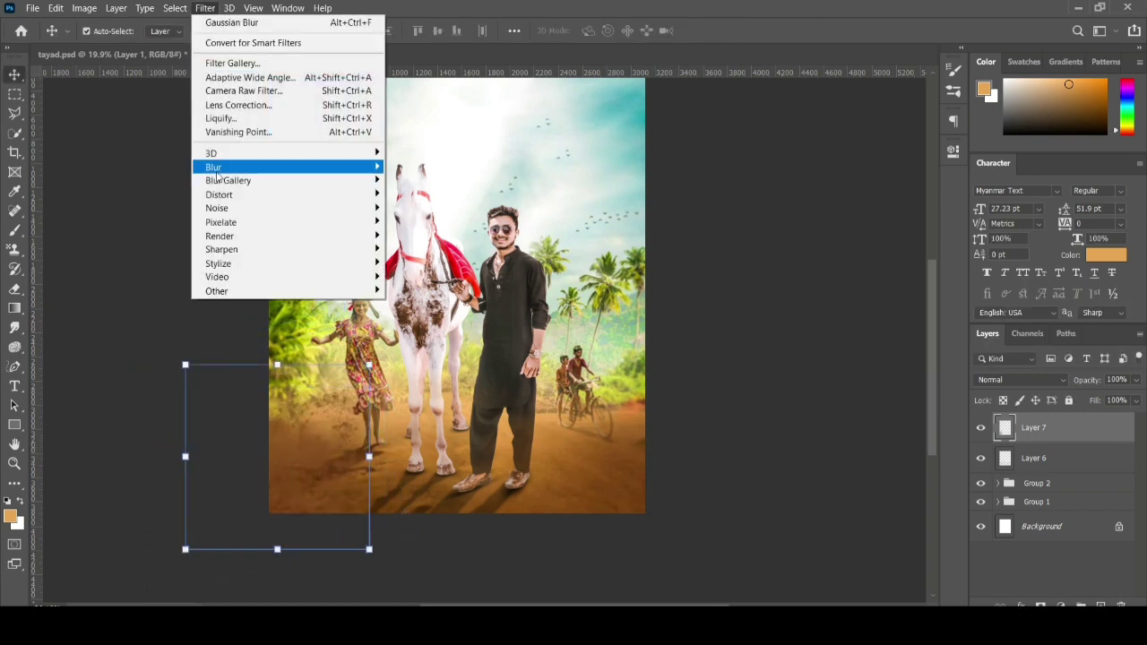
click(422, 227)
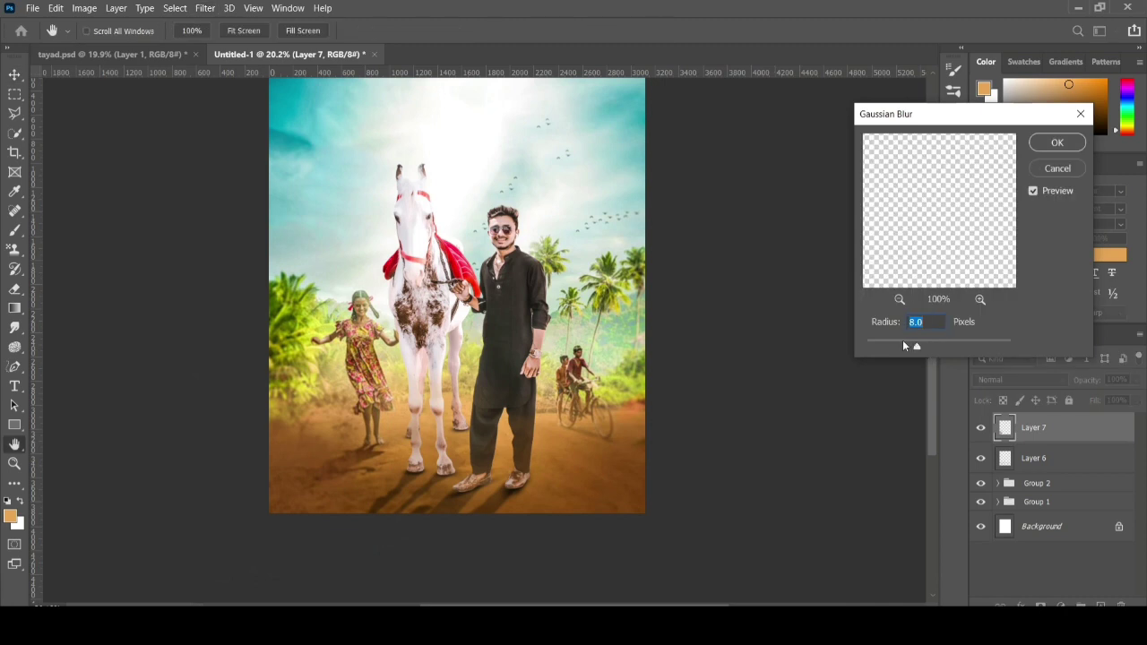
drag(902, 346, 898, 346)
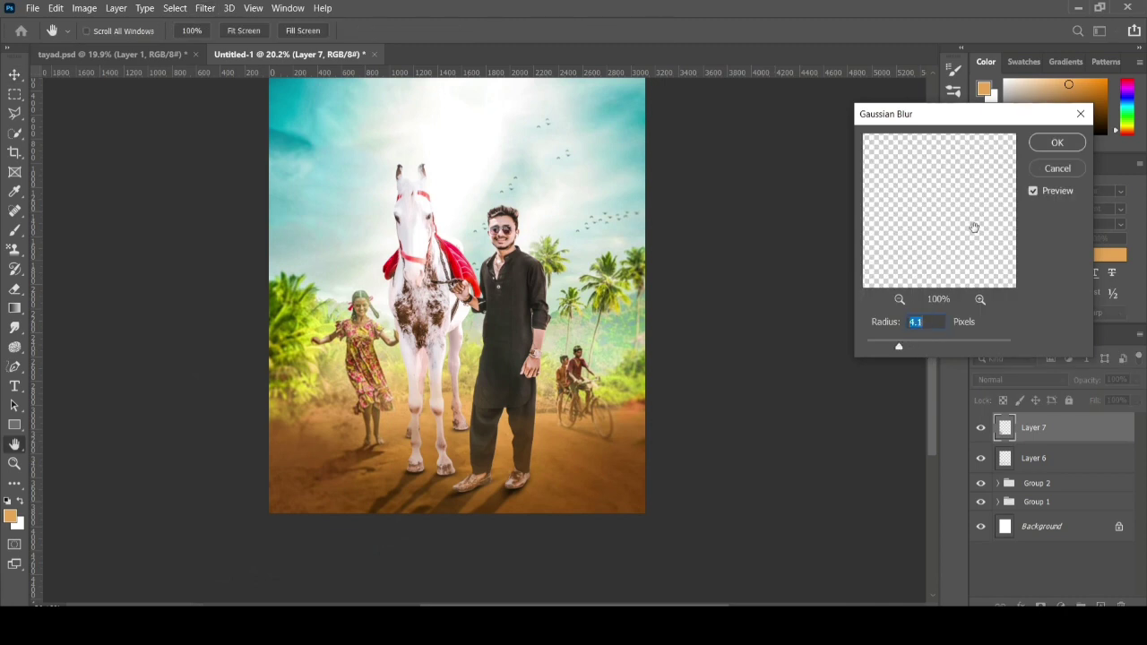
click(1043, 143)
- Add a horizontally flipped dust copy on the right side of the ground
mouse_move(334, 439)
mouse_down()
mouse_move(625, 450)
mouse_move(637, 468)
mouse_move(625, 469)
mouse_up()
key(ctrl+t)
right_click(634, 451)
click(663, 425)
key(Return)
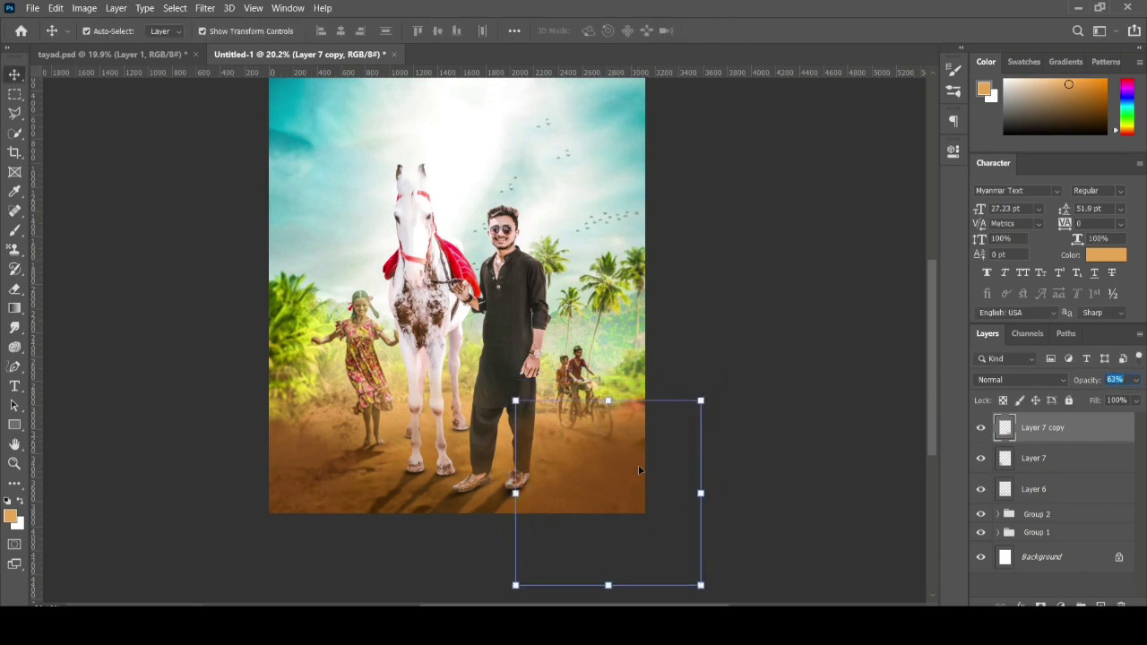
drag(639, 470, 762, 387)
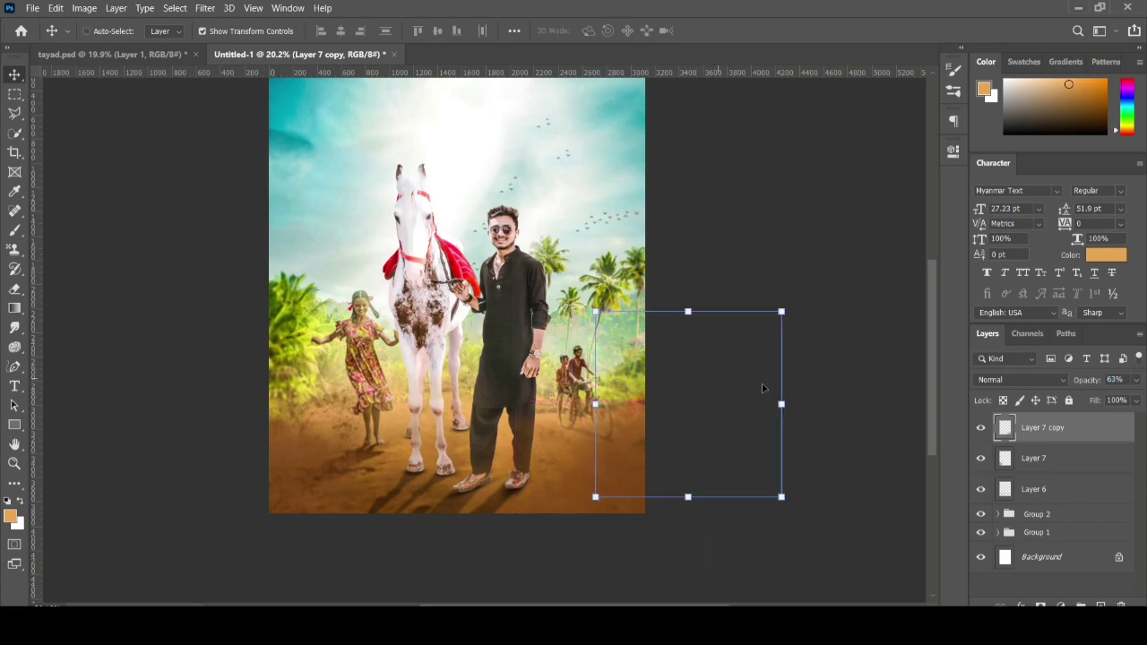
- Duplicate the dust layer once more and clear the selection
key(ctrl+j)
click(711, 387)
scroll(604, 485, up, 3)
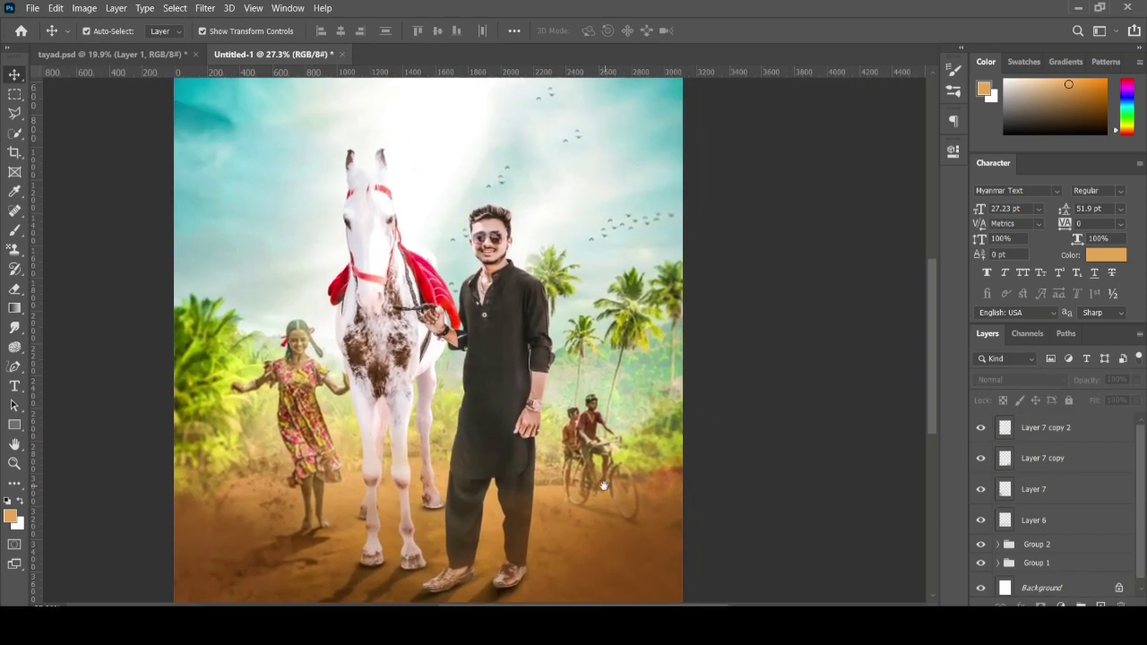
scroll(604, 485, down, 3)
scroll(517, 422, up, 2)
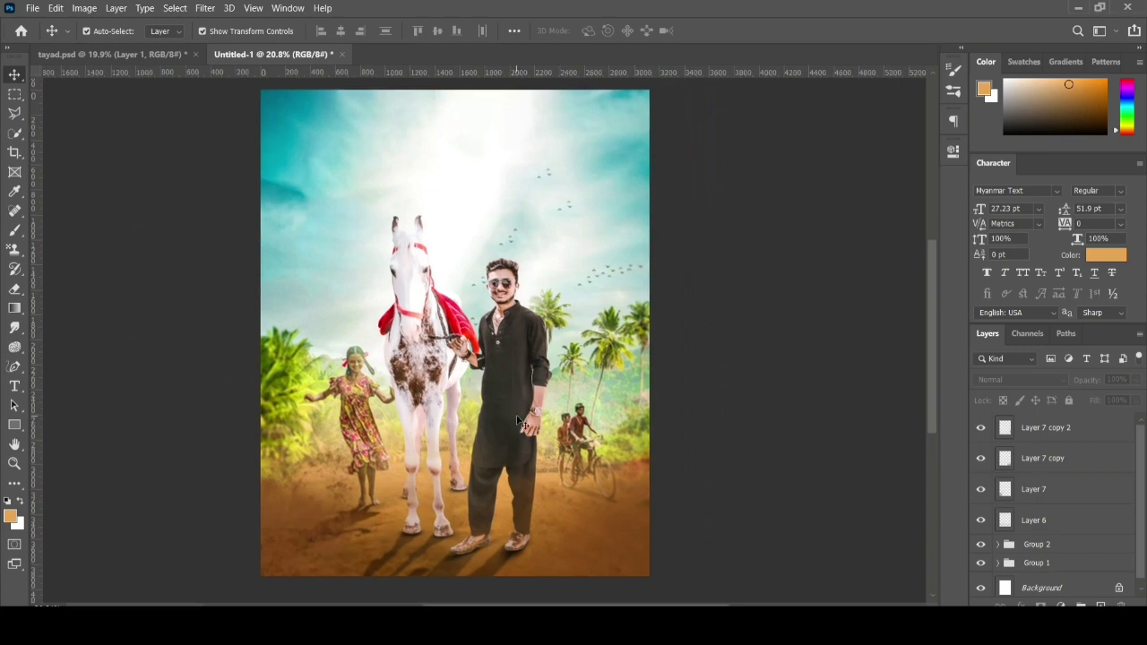
- Bring the POSTAR & DESIGN EDIT credit text from tayad.psd to the poster's bottom
key(ctrl+Tab)
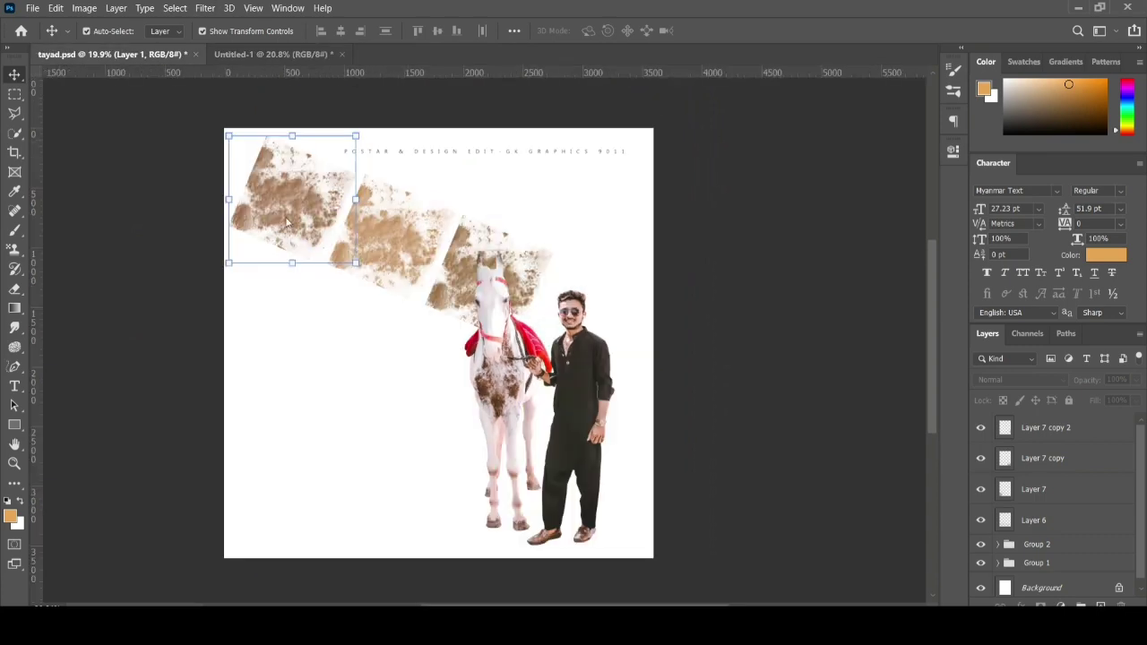
click(523, 119)
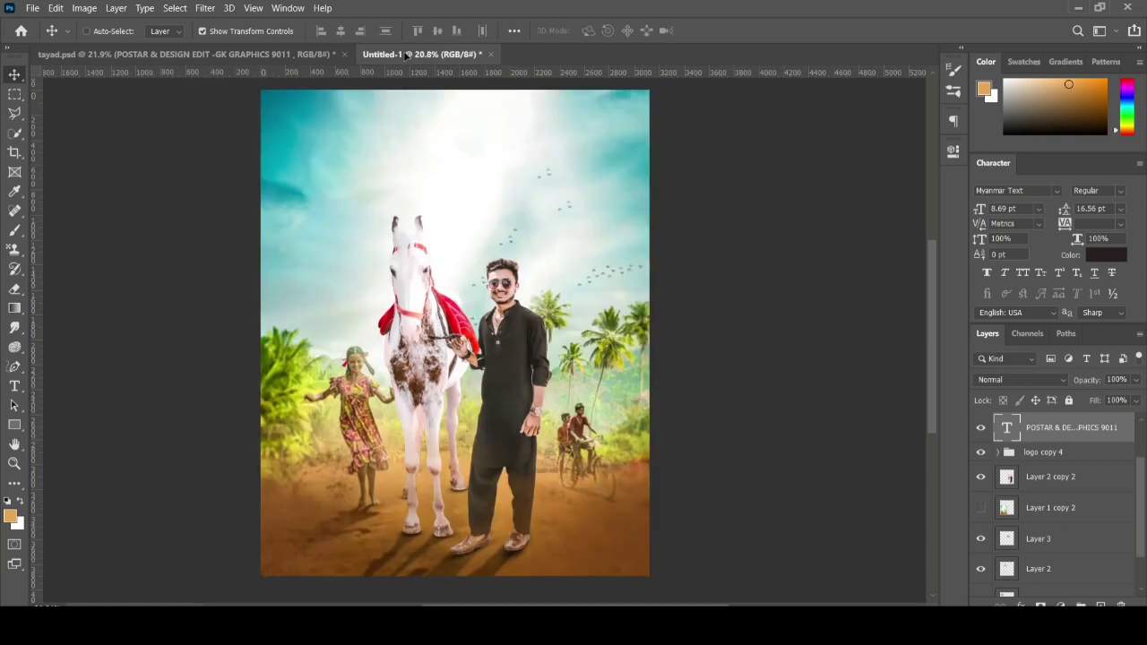
drag(408, 50, 457, 367)
drag(485, 562, 493, 534)
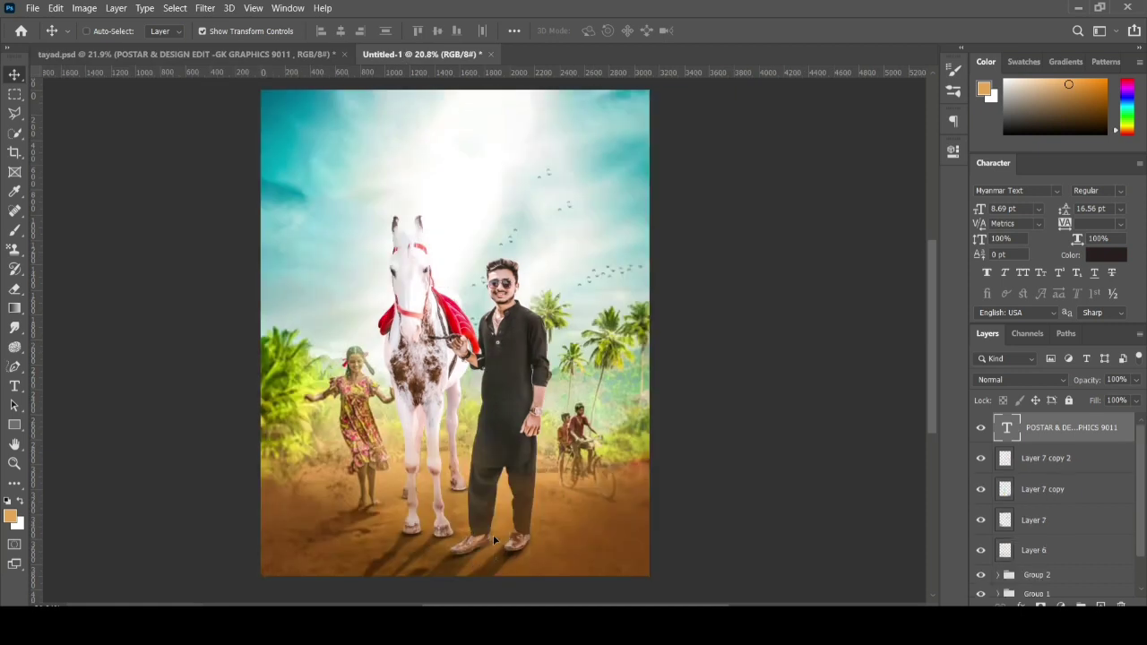
- Make the credit text white
click(1106, 255)
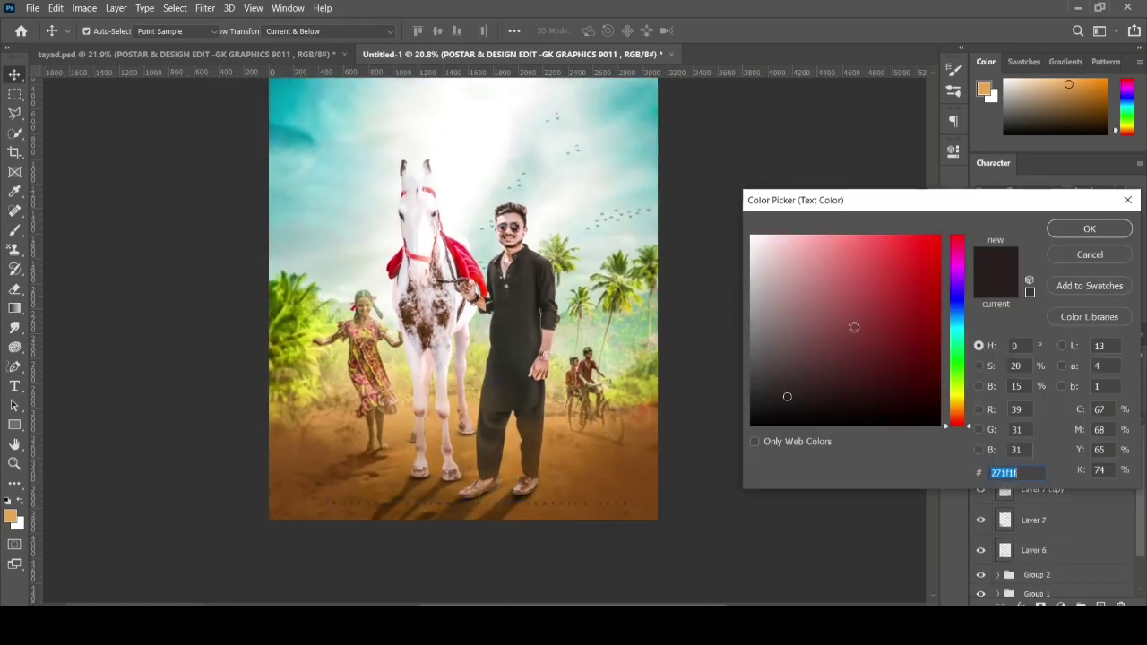
click(775, 261)
click(755, 240)
key(Return)
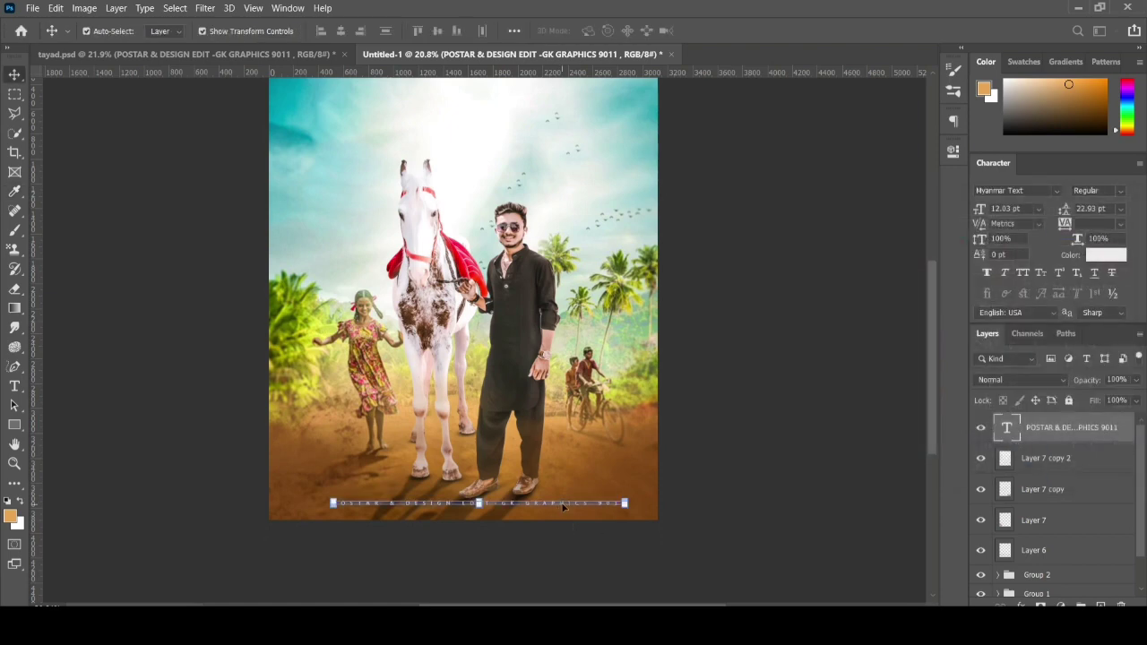
scroll(562, 507, up, 2)
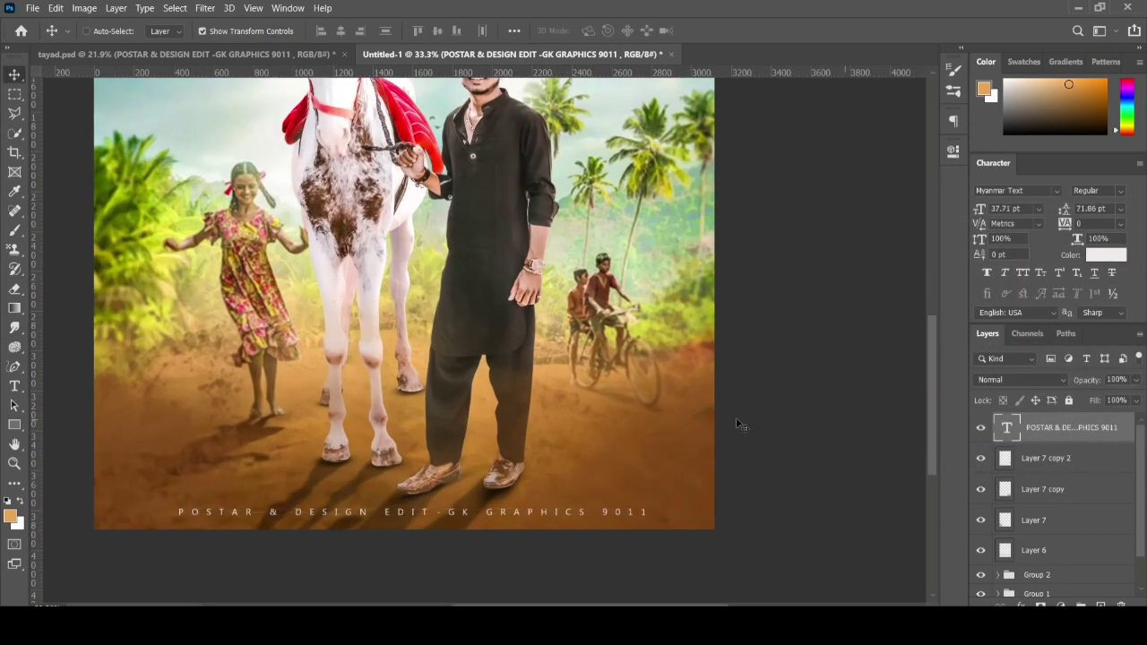
scroll(735, 416, down, 2)
- Bring the GK Graphics logo from tayad.psd, resized into the poster's top-left corner
click(286, 53)
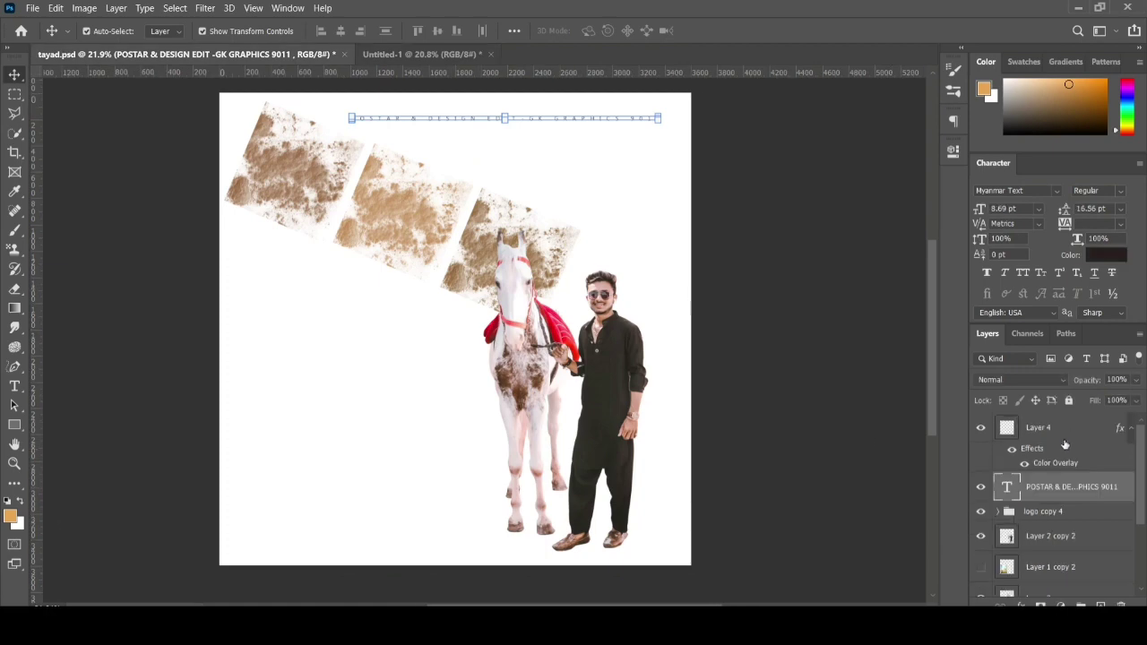
click(1042, 511)
drag(282, 298, 375, 132)
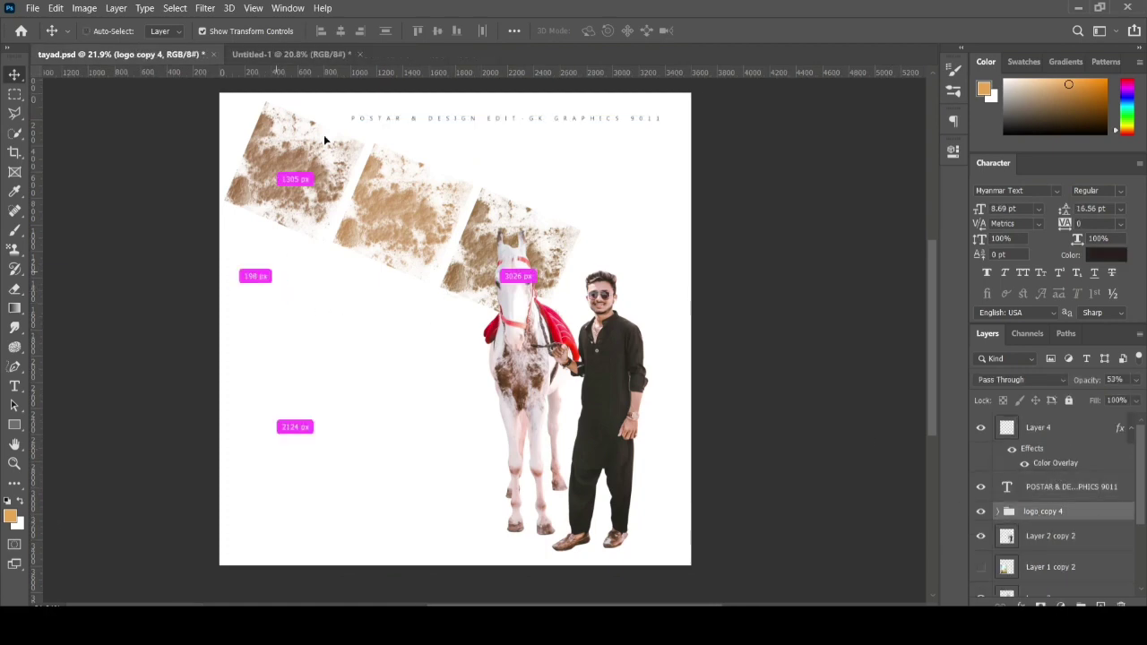
scroll(368, 124, up, 5)
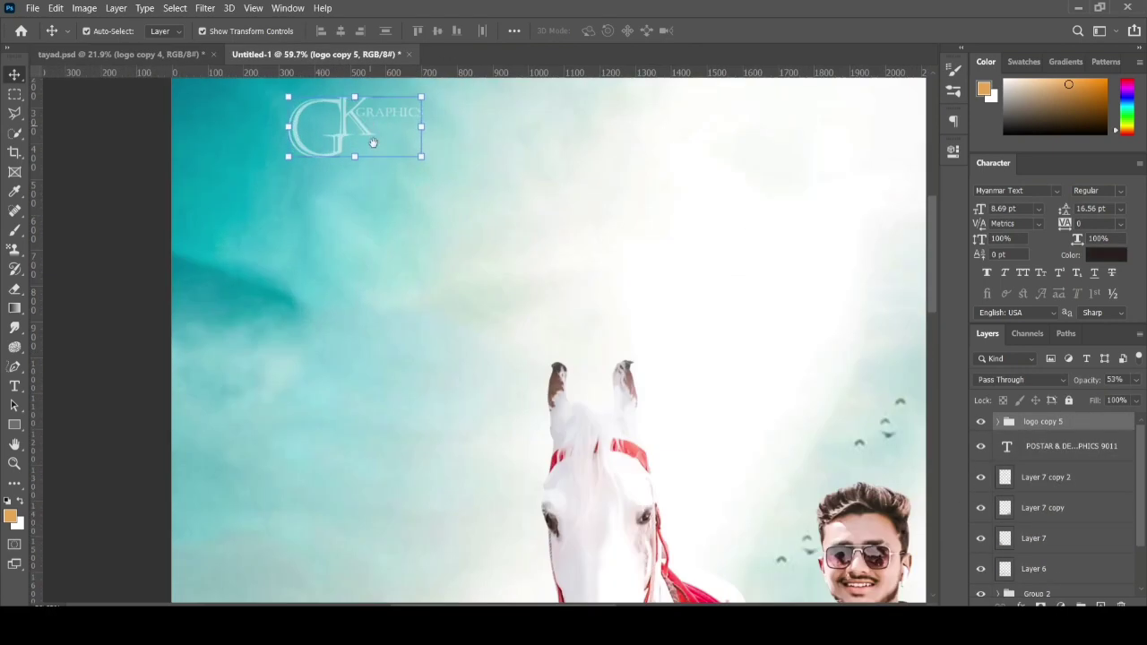
drag(412, 381, 355, 326)
key(ctrl+t)
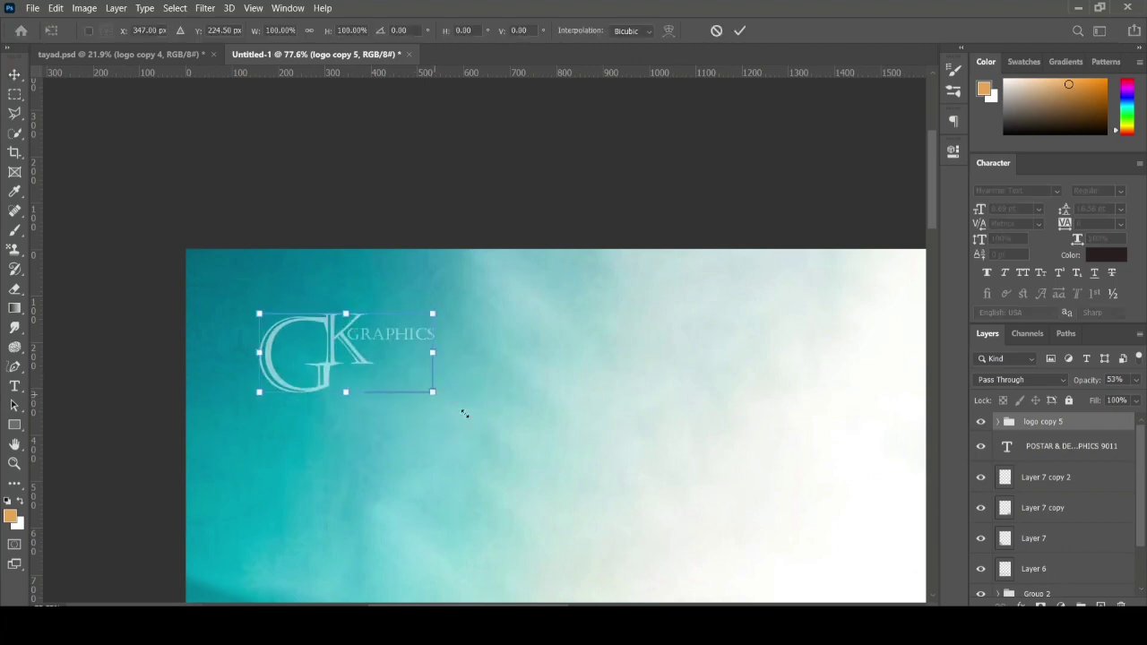
drag(464, 410, 447, 363)
key(Return)
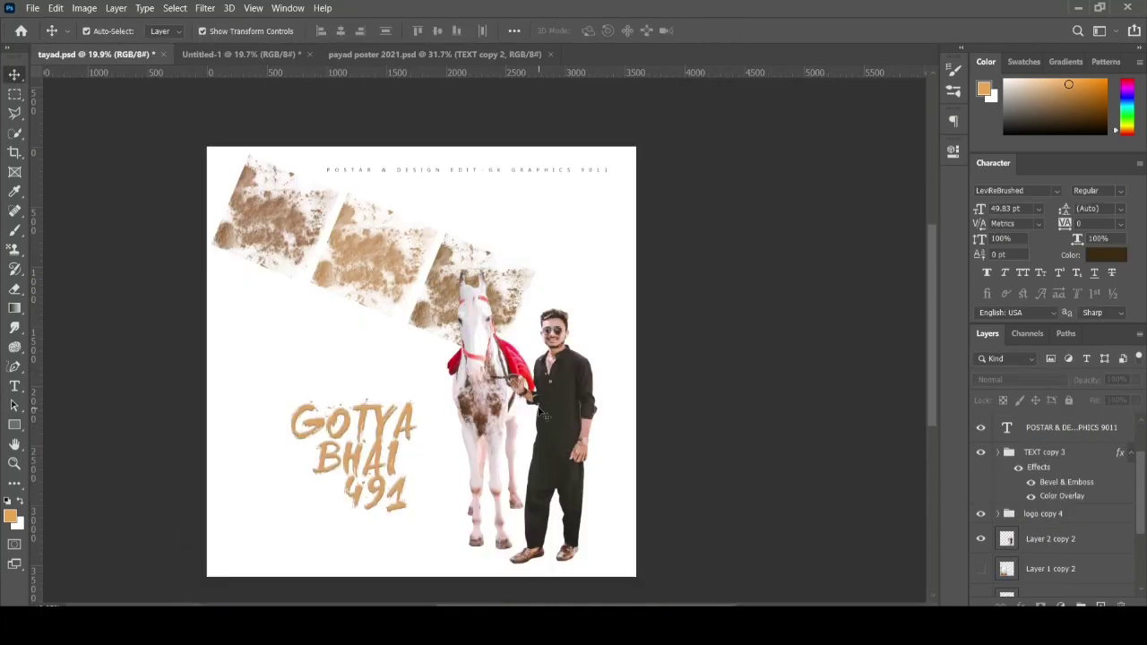
- Copy the GOTYA BHAI 491 title above the horse and close payad poster 2021.psd
click(1047, 455)
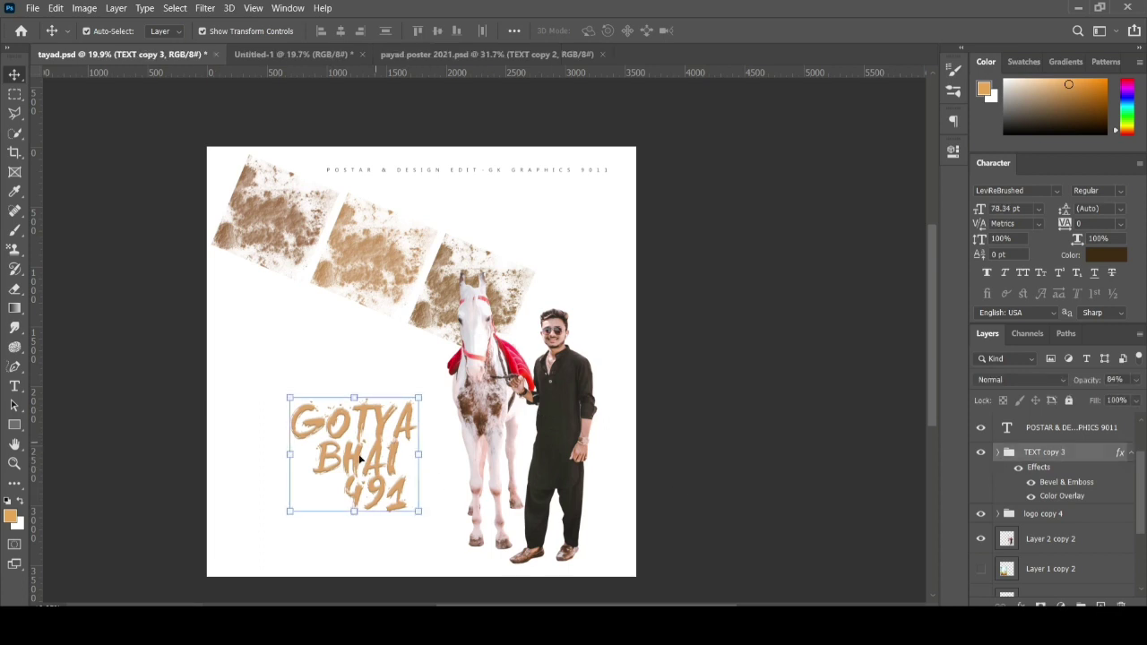
drag(360, 458, 315, 55)
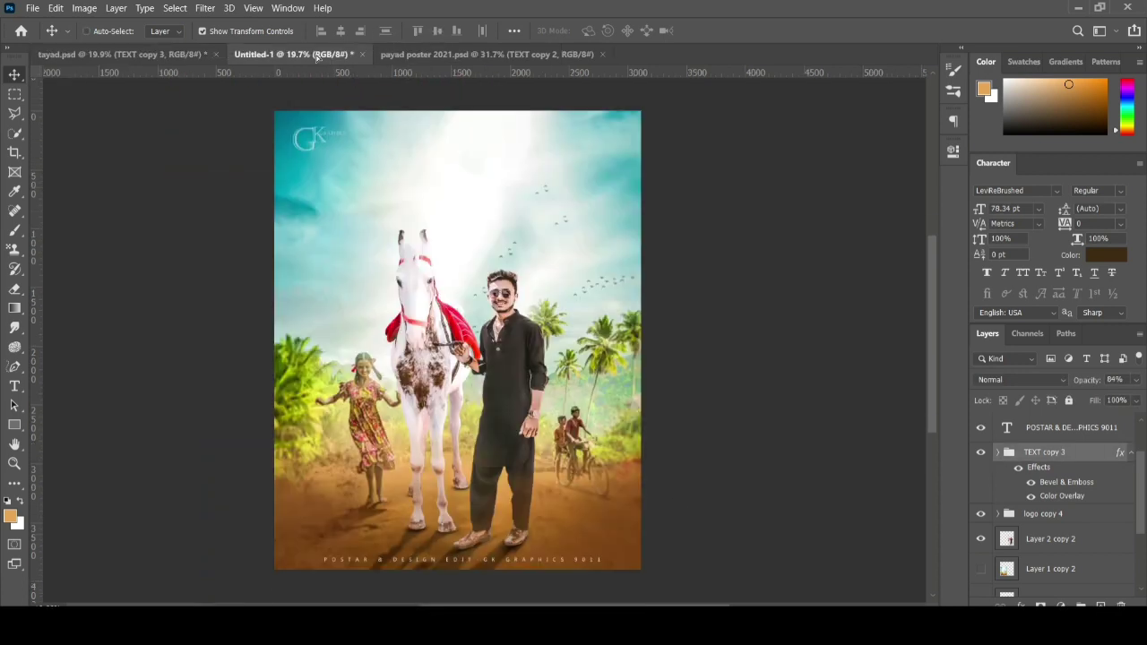
drag(467, 215, 467, 215)
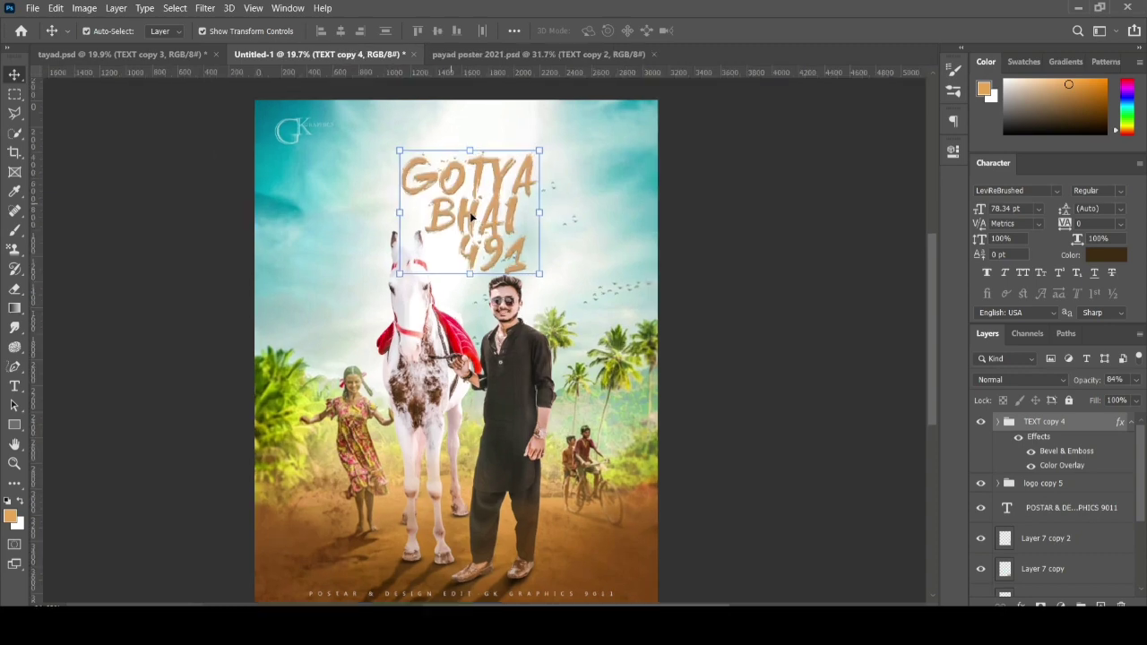
click(652, 54)
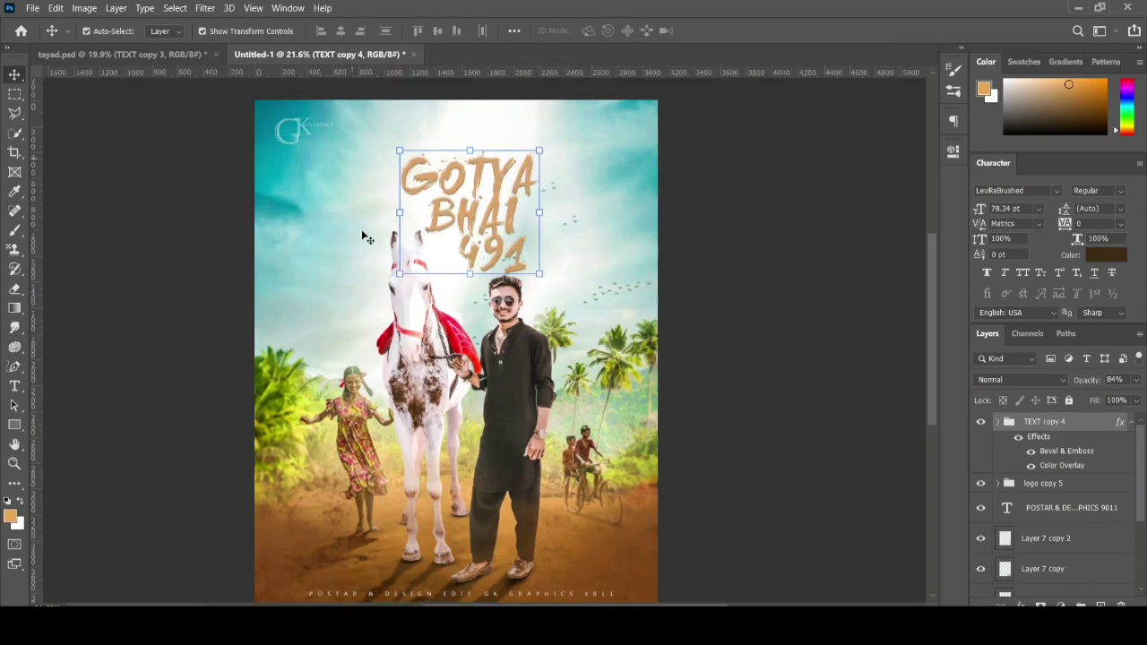
- Shrink the title slightly and nudge it upward
scroll(481, 212, up, 5)
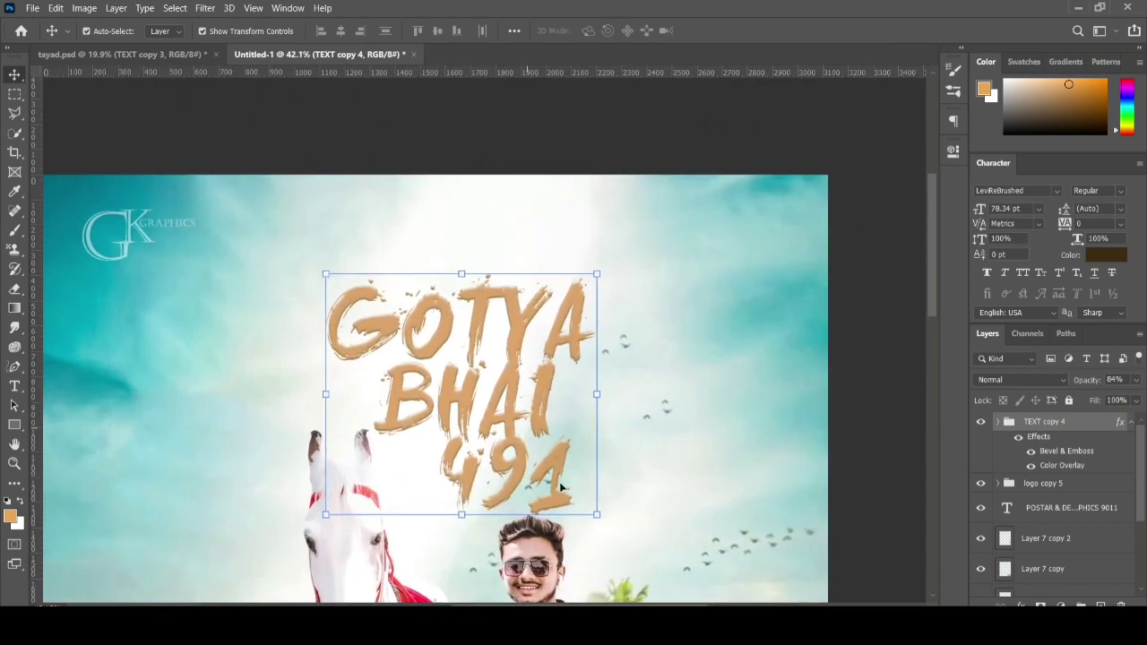
drag(596, 516, 563, 481)
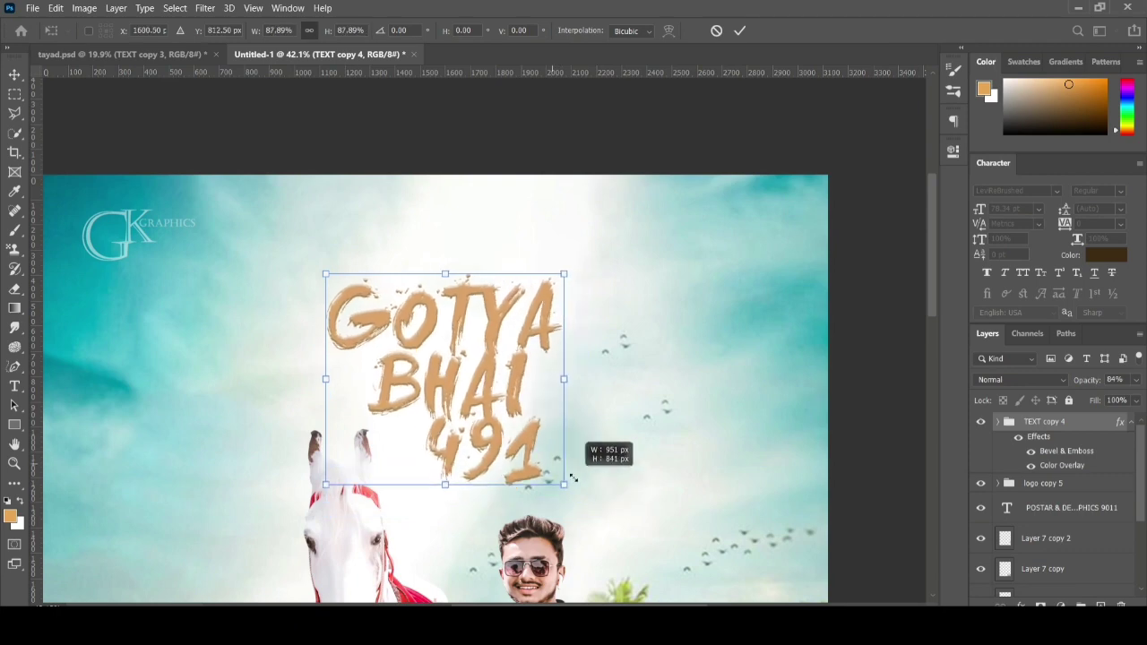
drag(483, 375, 483, 358)
key(Escape)
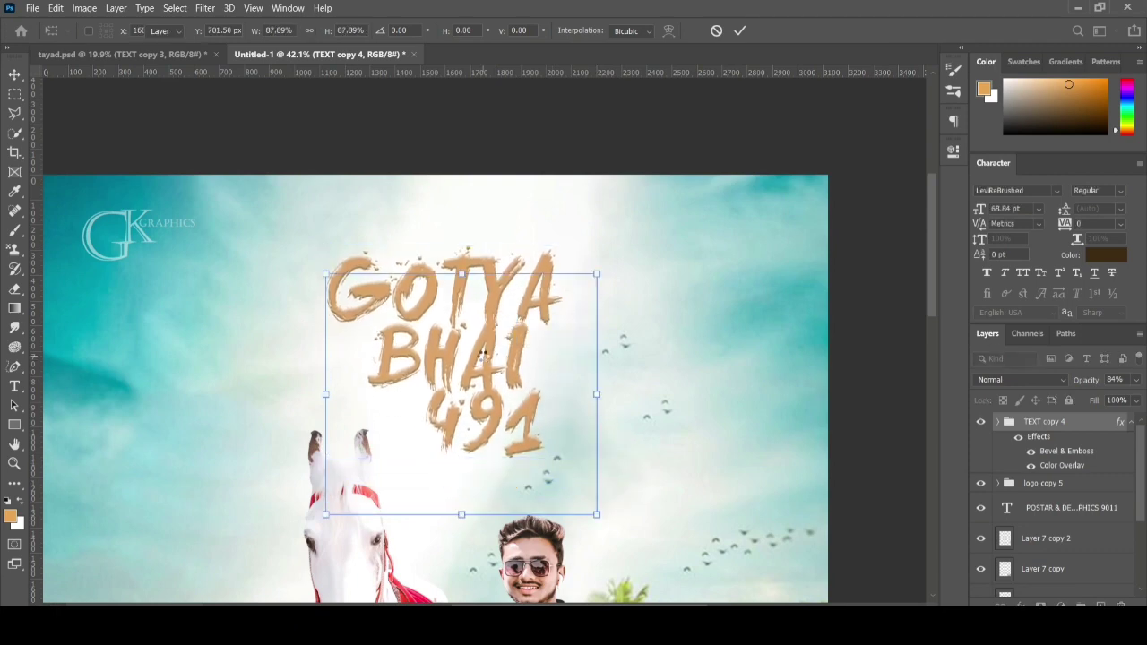
key(Return)
scroll(511, 343, down, 2)
scroll(510, 342, down, 2)
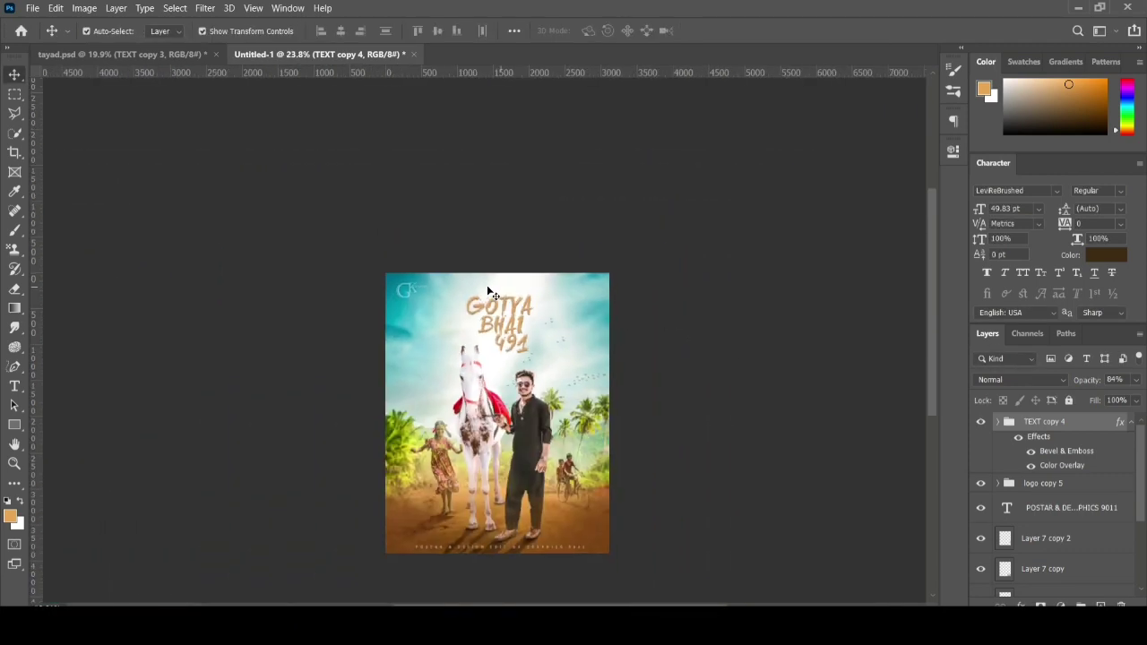
scroll(510, 342, down, 2)
scroll(511, 343, up, 2)
- Select the man and horse layer and start opening another image file
click(511, 342)
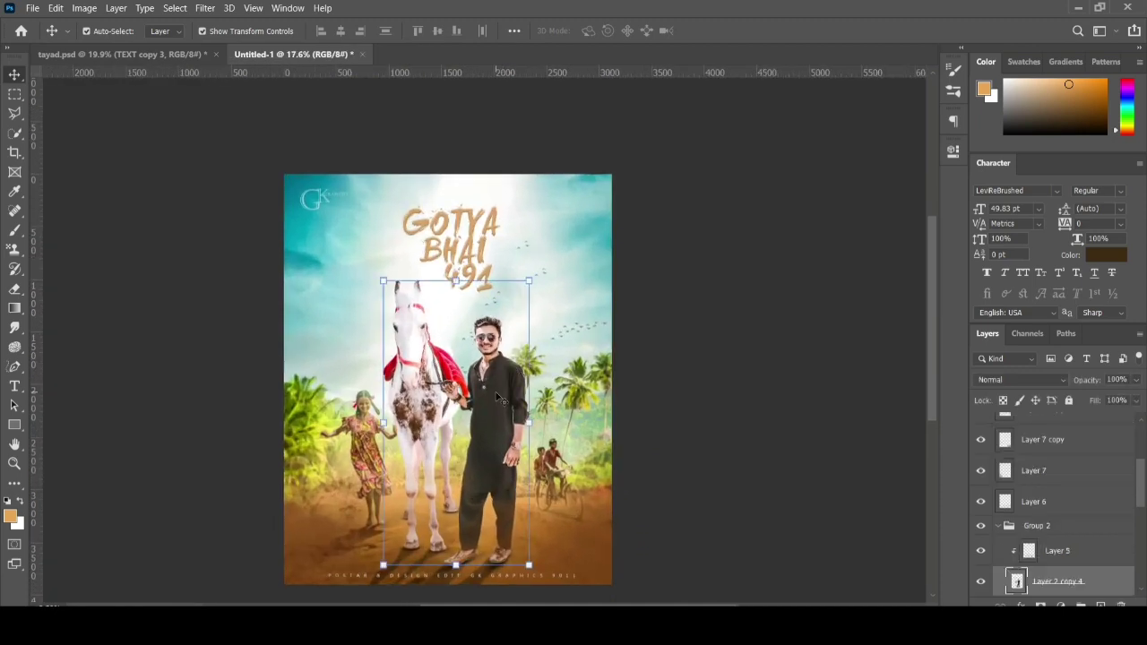
click(32, 7)
key(Escape)
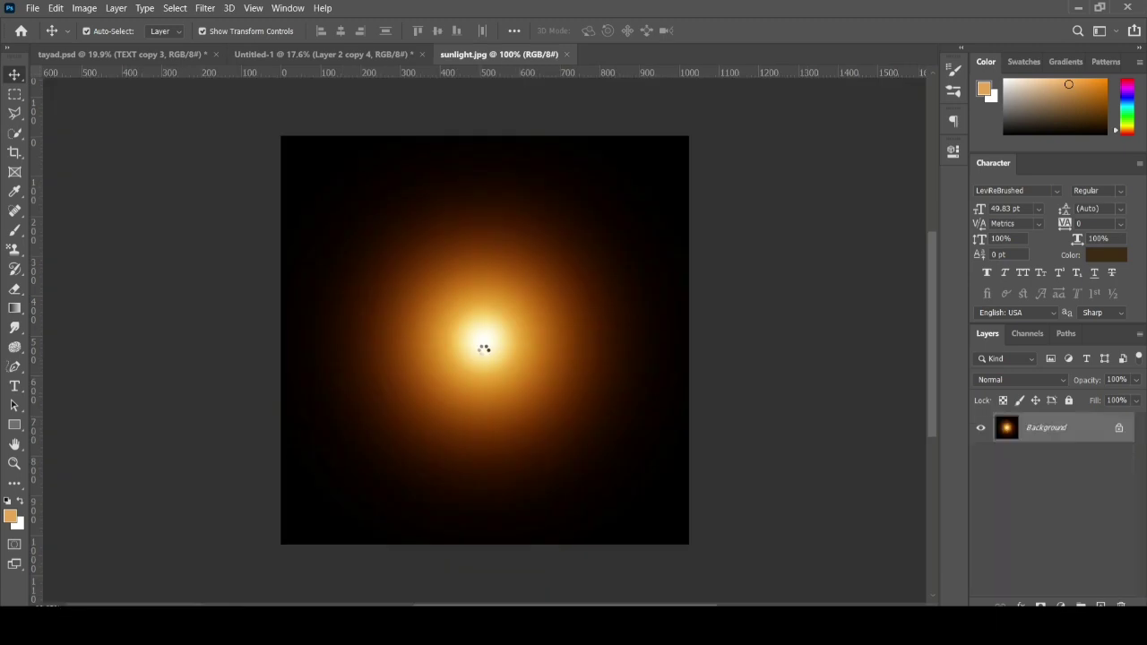
- Place the sunlight image behind the man and horse in Screen blend mode
drag(296, 59, 462, 365)
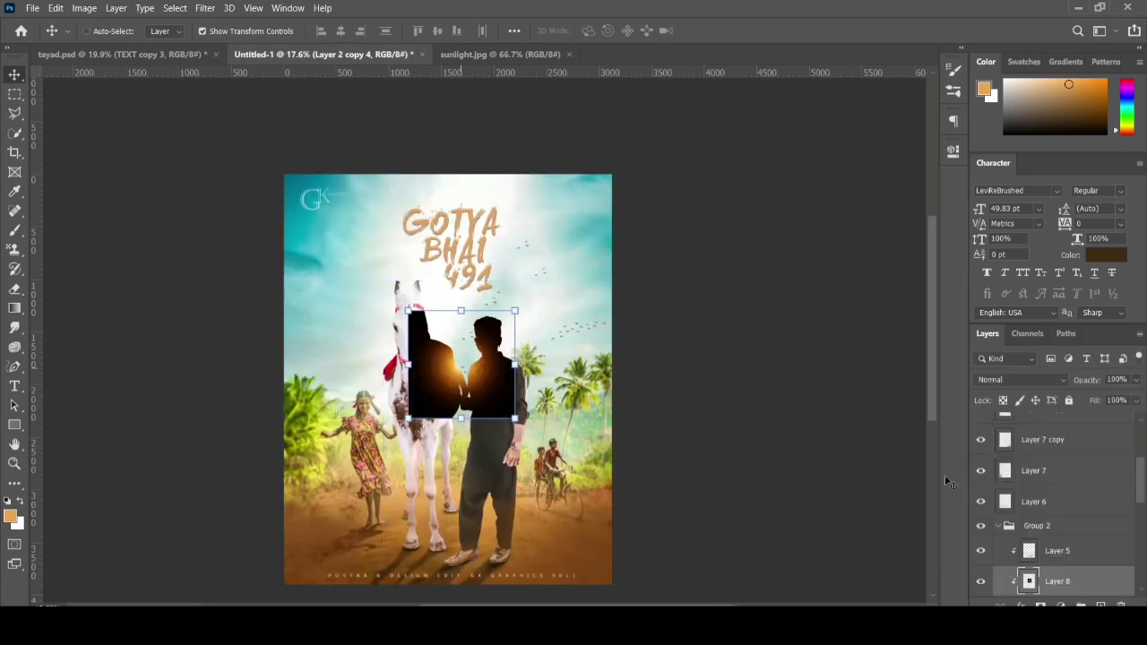
drag(1059, 463, 1057, 501)
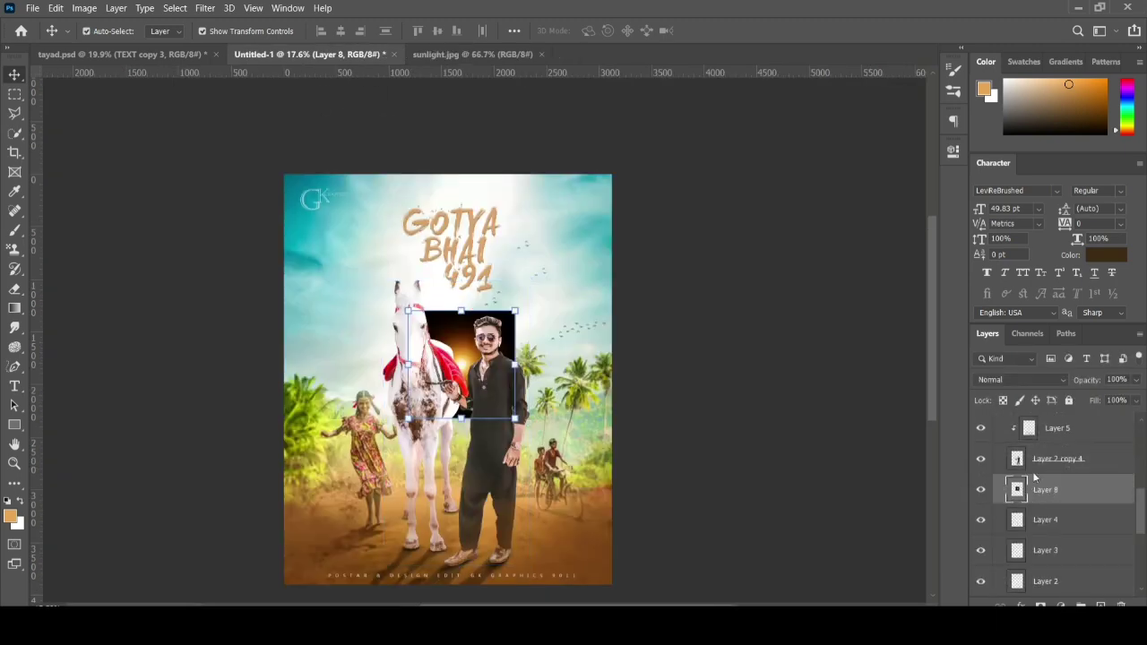
right_click(1056, 489)
click(782, 310)
click(1014, 381)
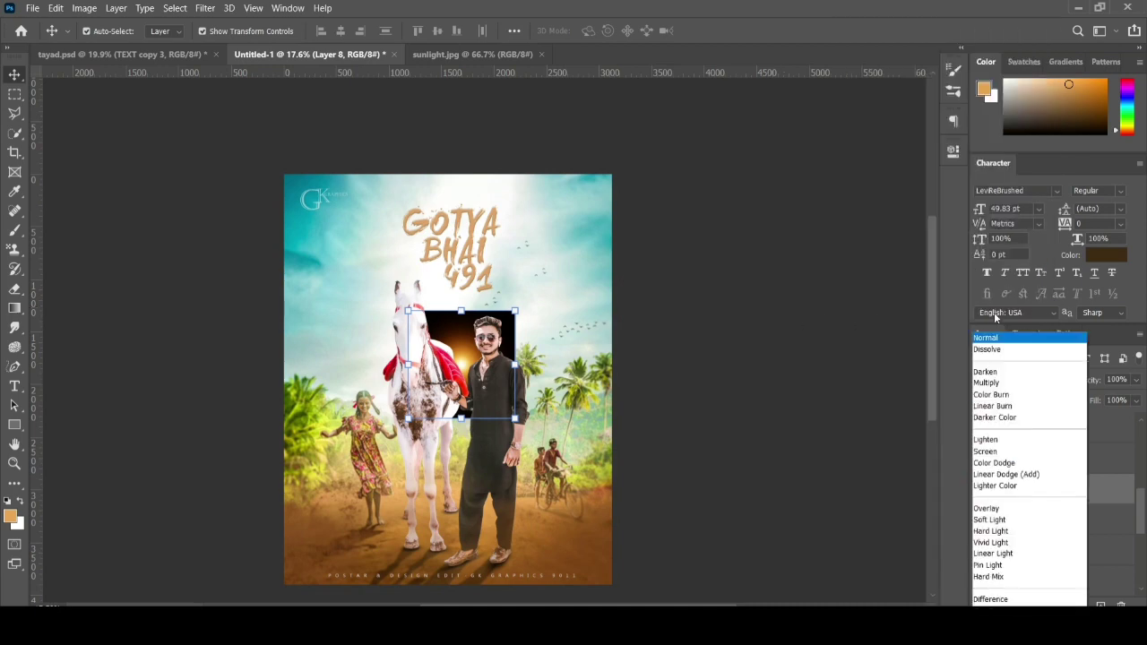
click(985, 362)
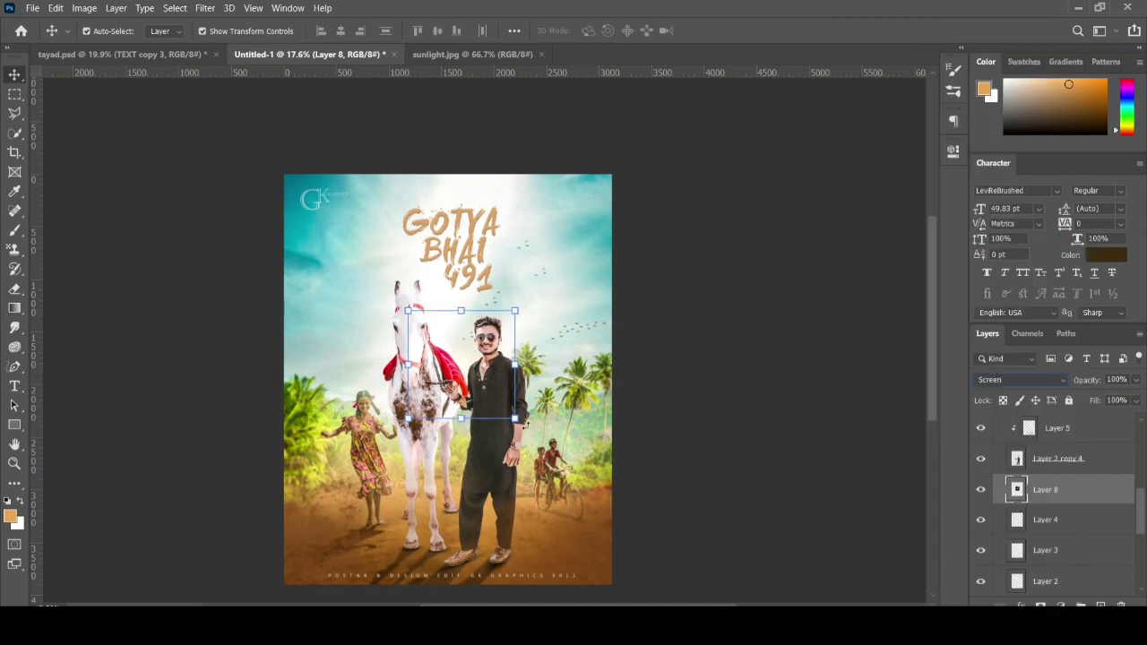
- Enlarge and position the glow over the poster, toggling its visibility to compare
drag(515, 419, 794, 488)
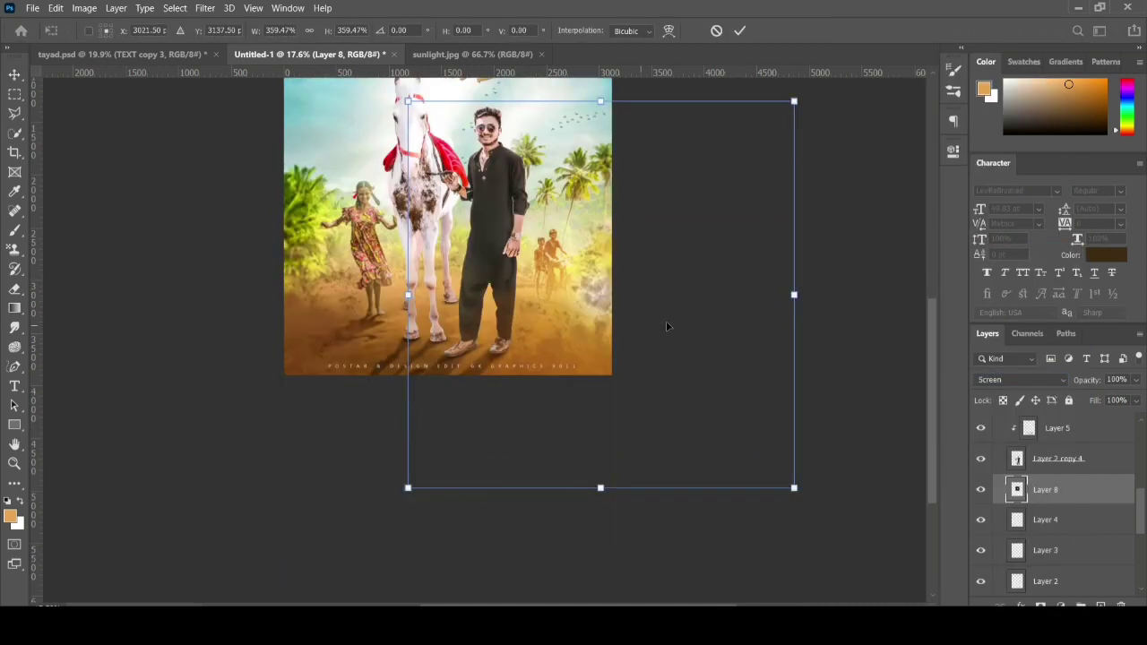
mouse_move(584, 240)
mouse_down()
mouse_move(468, 165)
mouse_move(450, 135)
mouse_move(435, 136)
mouse_up()
key(Return)
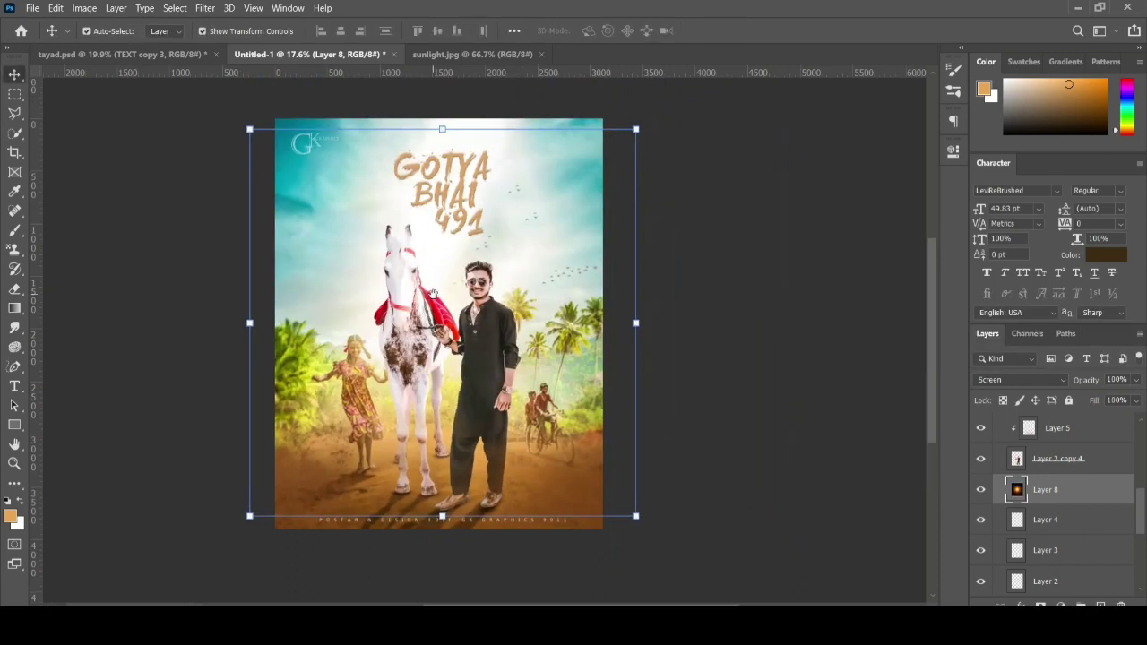
drag(433, 294, 450, 287)
click(981, 491)
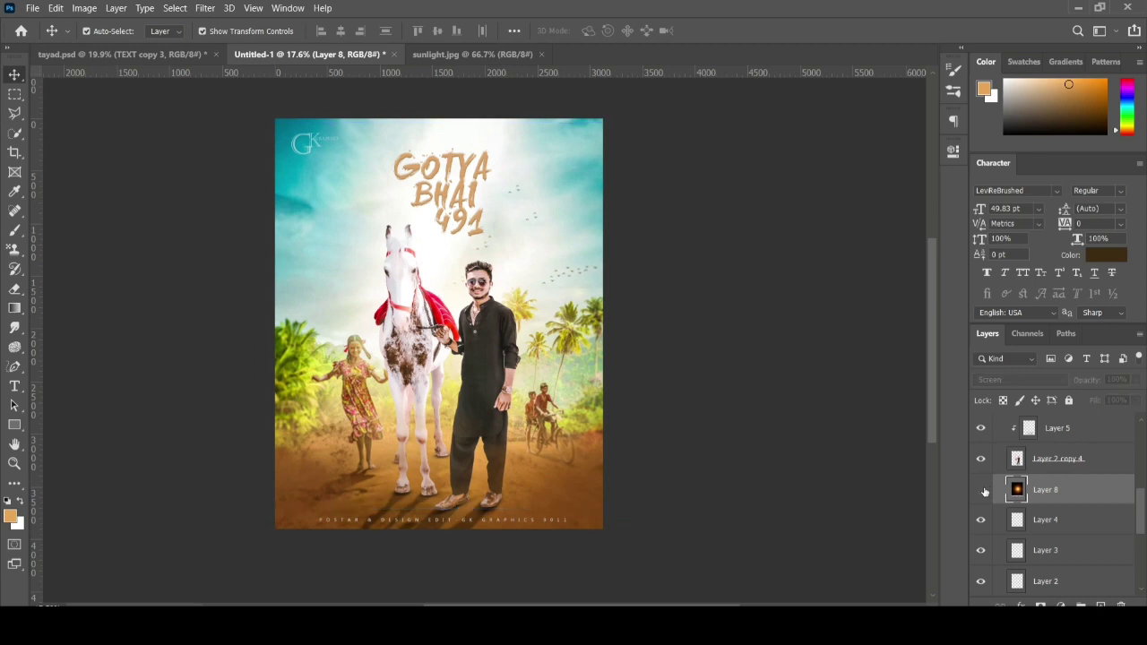
click(981, 490)
click(981, 491)
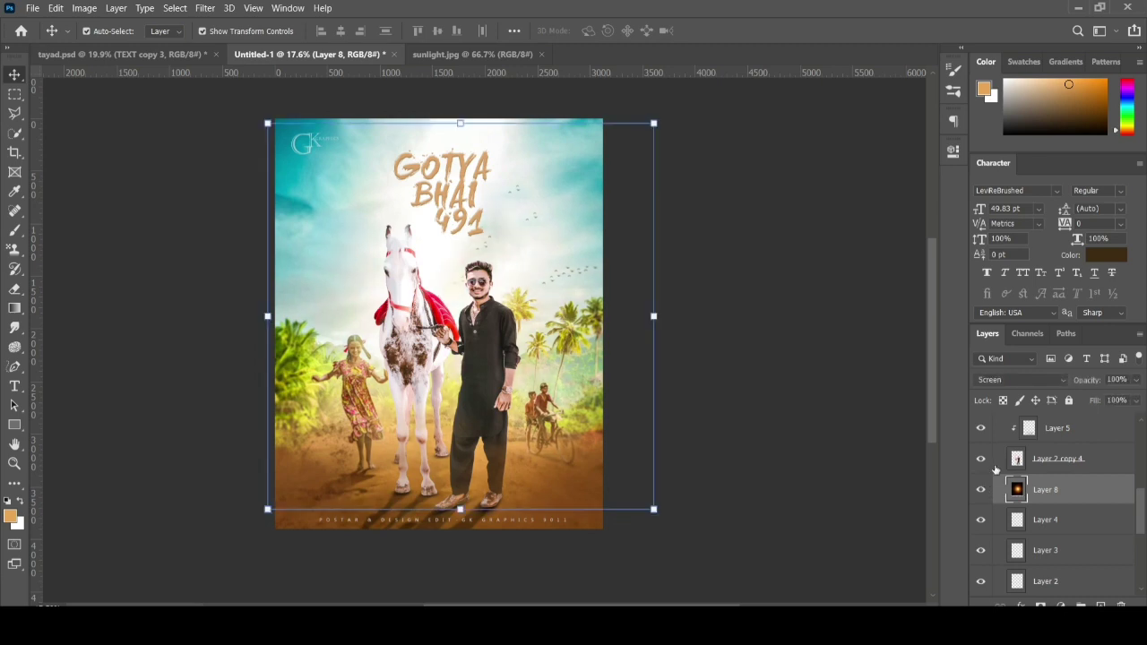
click(730, 315)
scroll(730, 315, down, 3)
scroll(515, 331, up, 5)
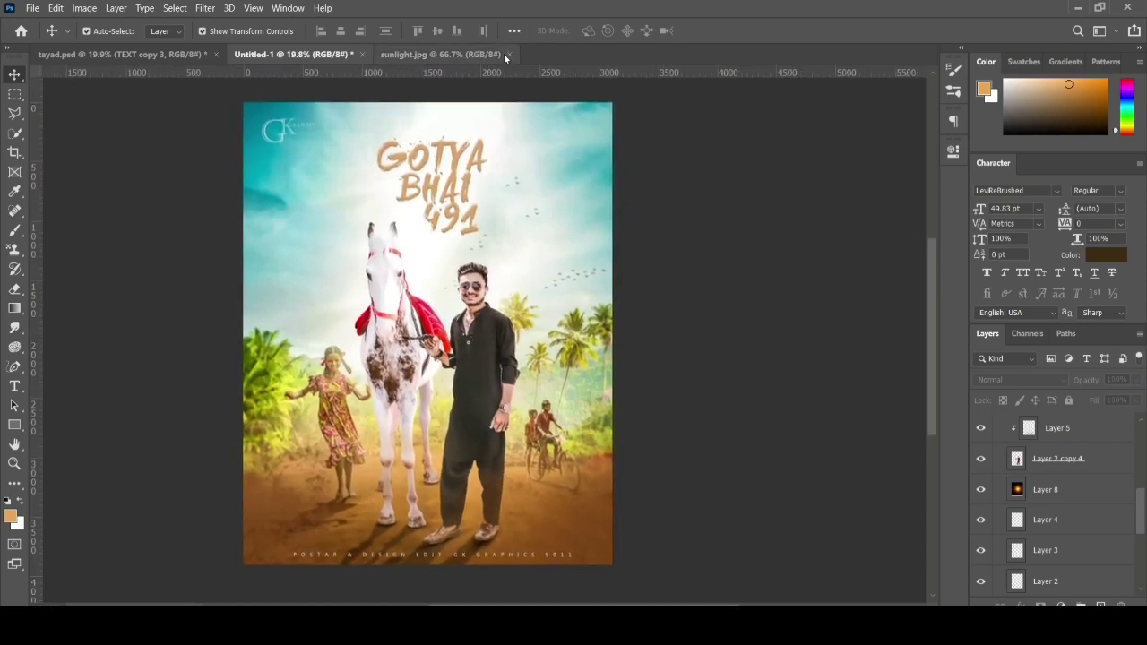
- Close sunlight.jpg and bring the birds layer from tayad.psd into the poster's sky
click(506, 54)
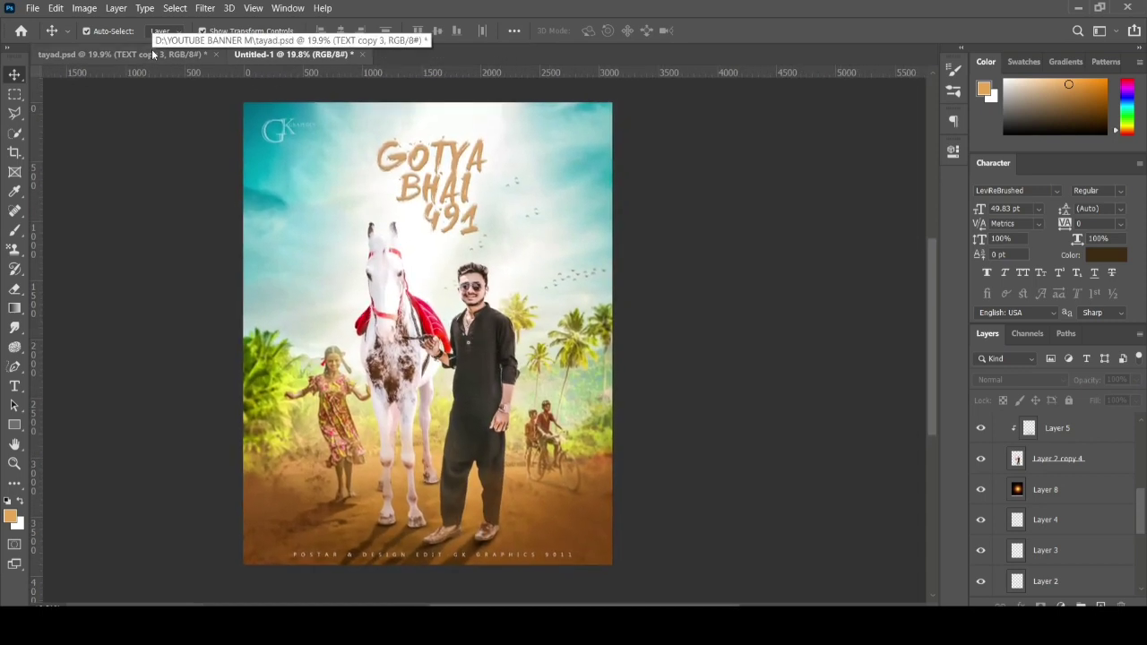
click(112, 56)
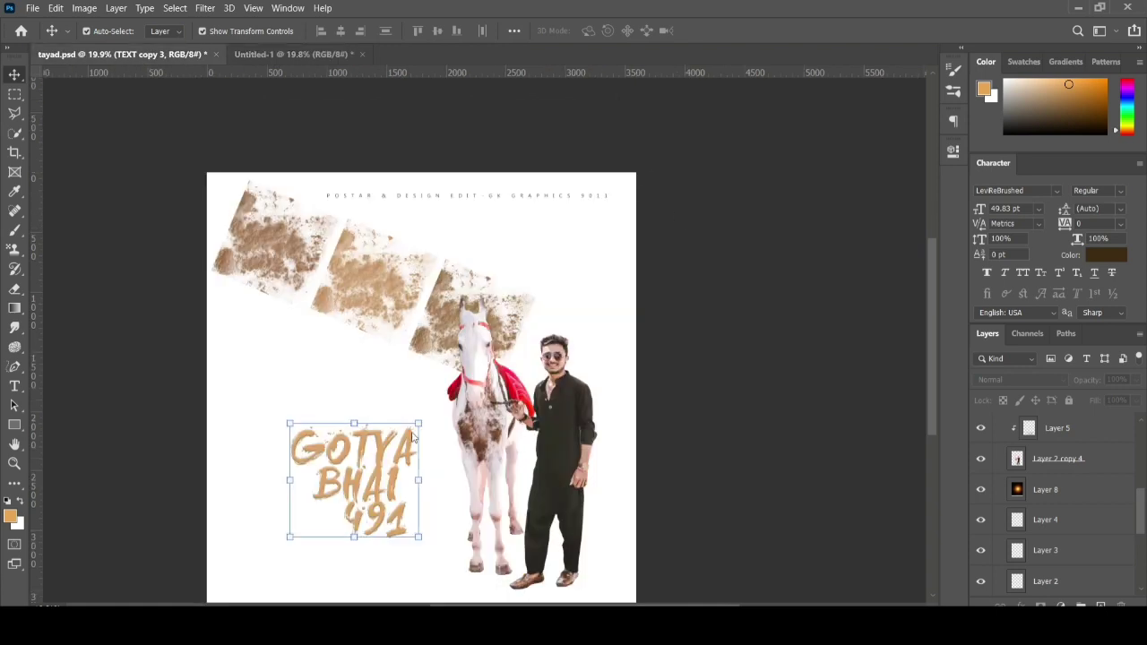
scroll(1062, 482, down, 1)
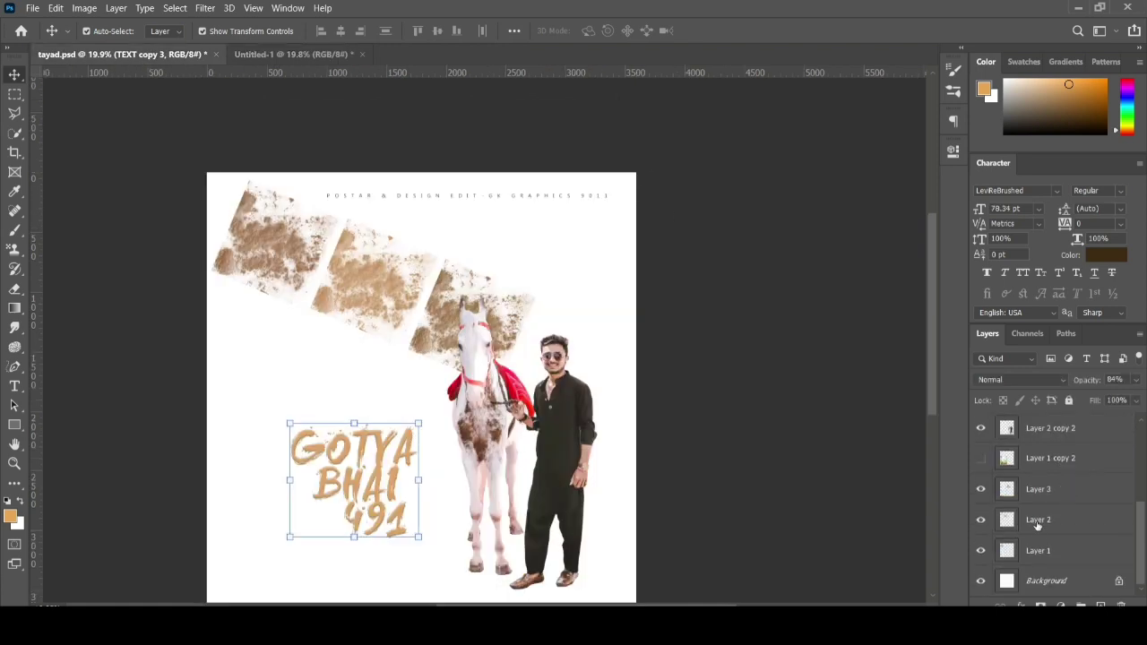
click(381, 369)
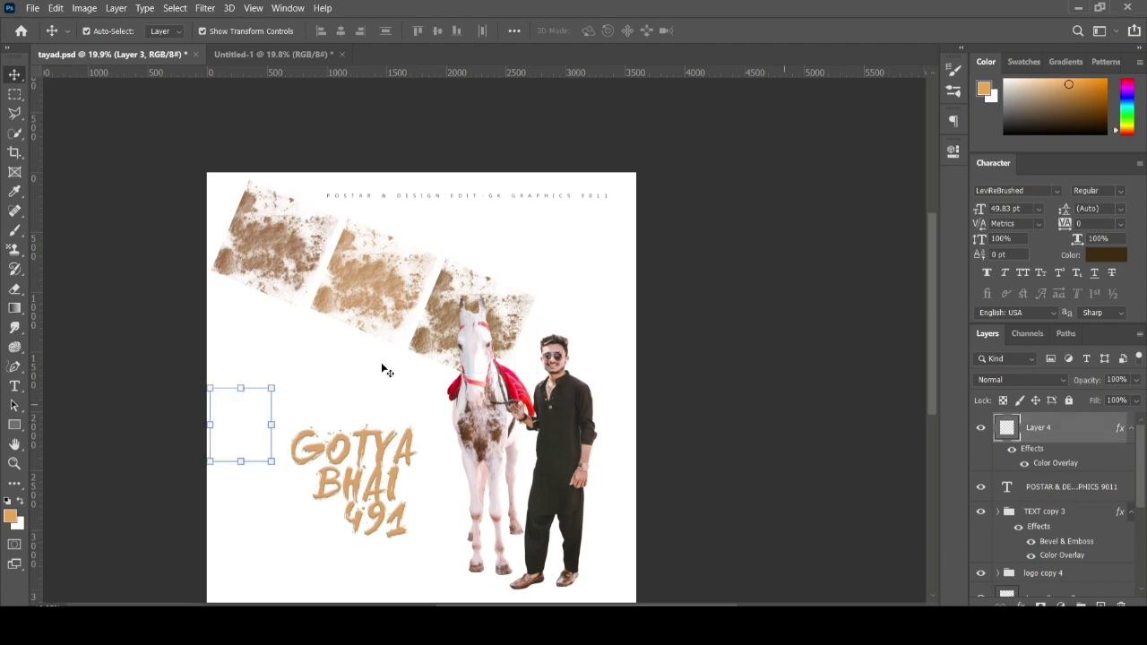
drag(242, 420, 388, 160)
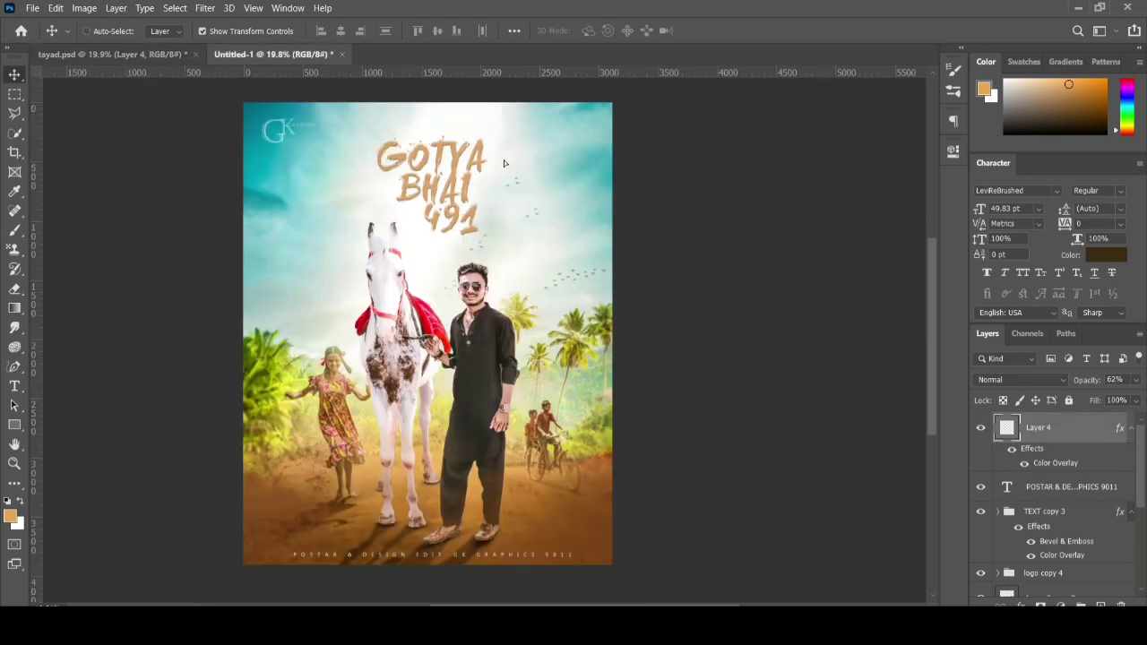
drag(503, 163, 520, 162)
- Place the birds upper right and add a slightly enlarged copy on the left
scroll(528, 166, up, 4)
drag(583, 179, 692, 236)
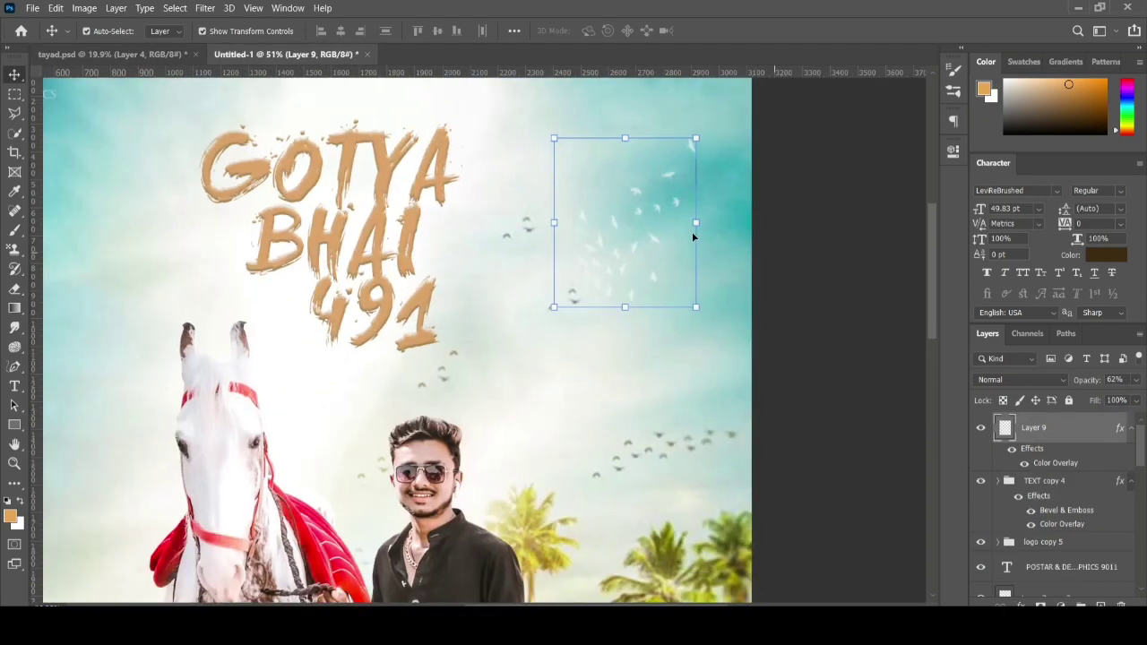
scroll(691, 231, down, 2)
mouse_move(724, 191)
mouse_down()
mouse_move(154, 313)
mouse_move(144, 408)
mouse_up()
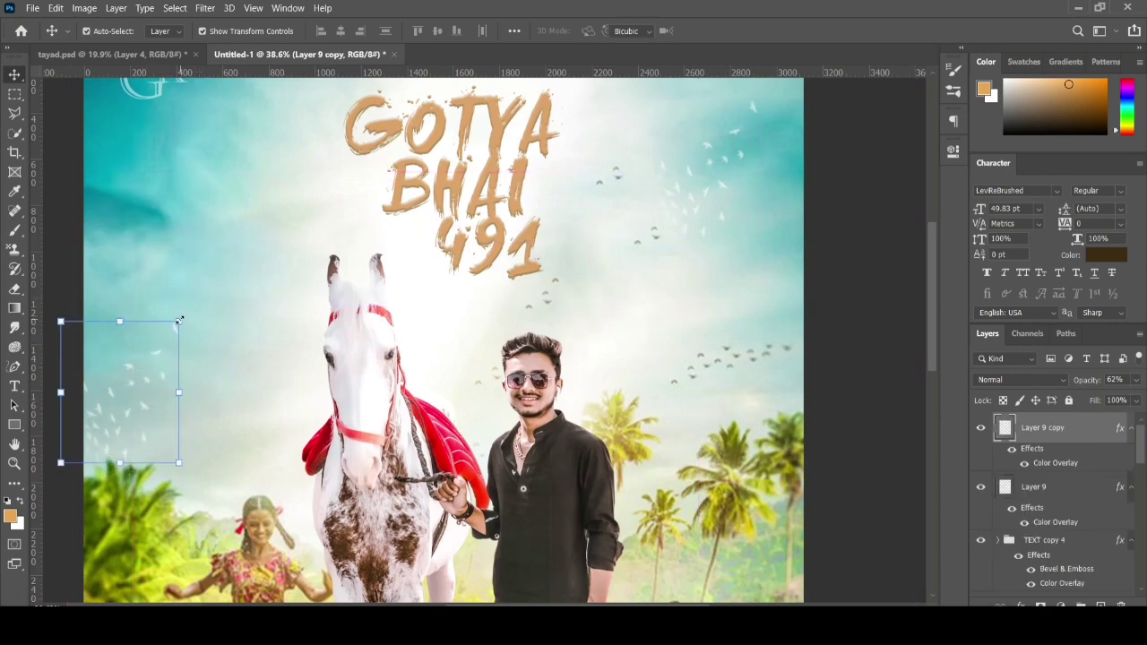
drag(179, 320, 186, 313)
key(Return)
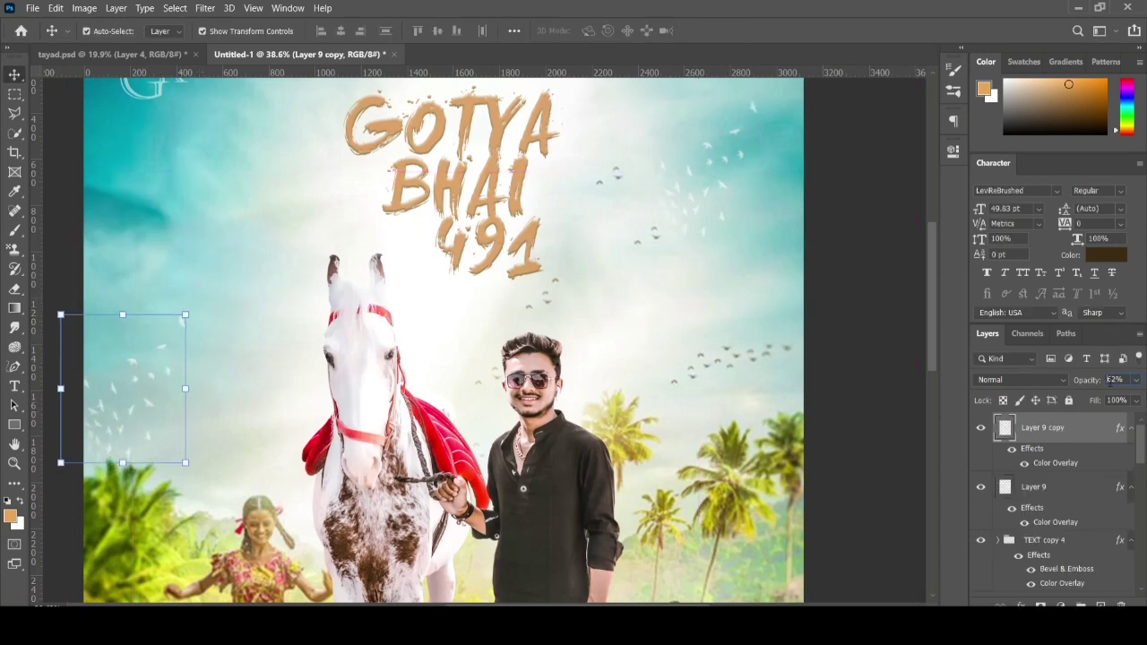
scroll(516, 343, down, 3)
- Add a new cloud layer inside Group 1 with a teal foreground colour
scroll(515, 343, down, 2)
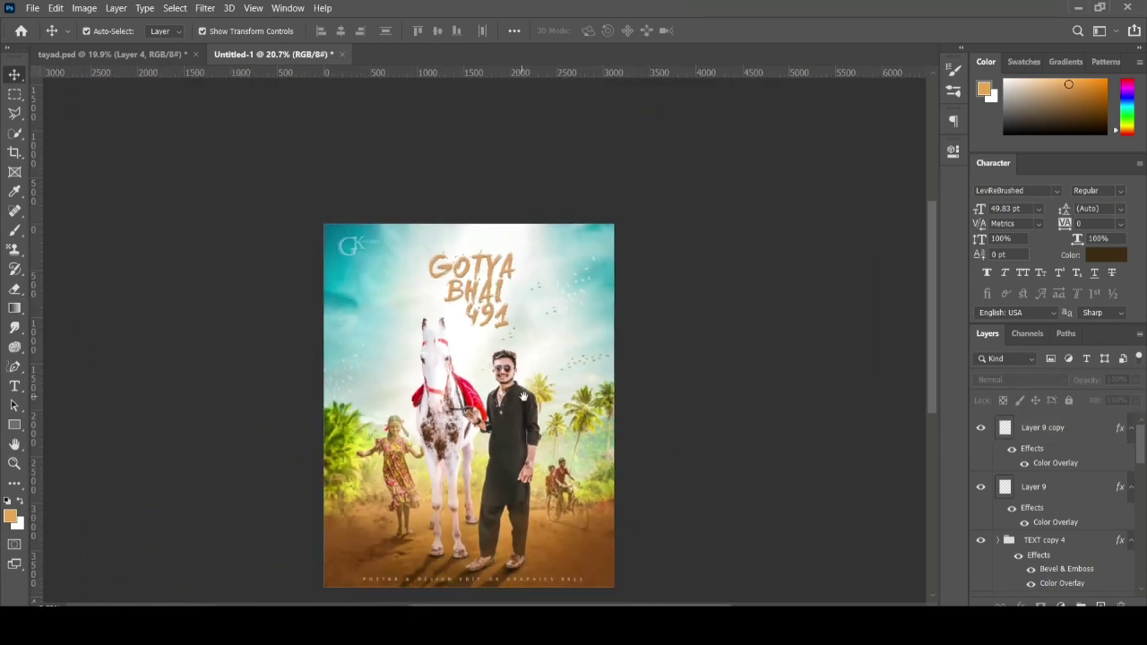
scroll(515, 343, up, 1)
scroll(502, 337, up, 1)
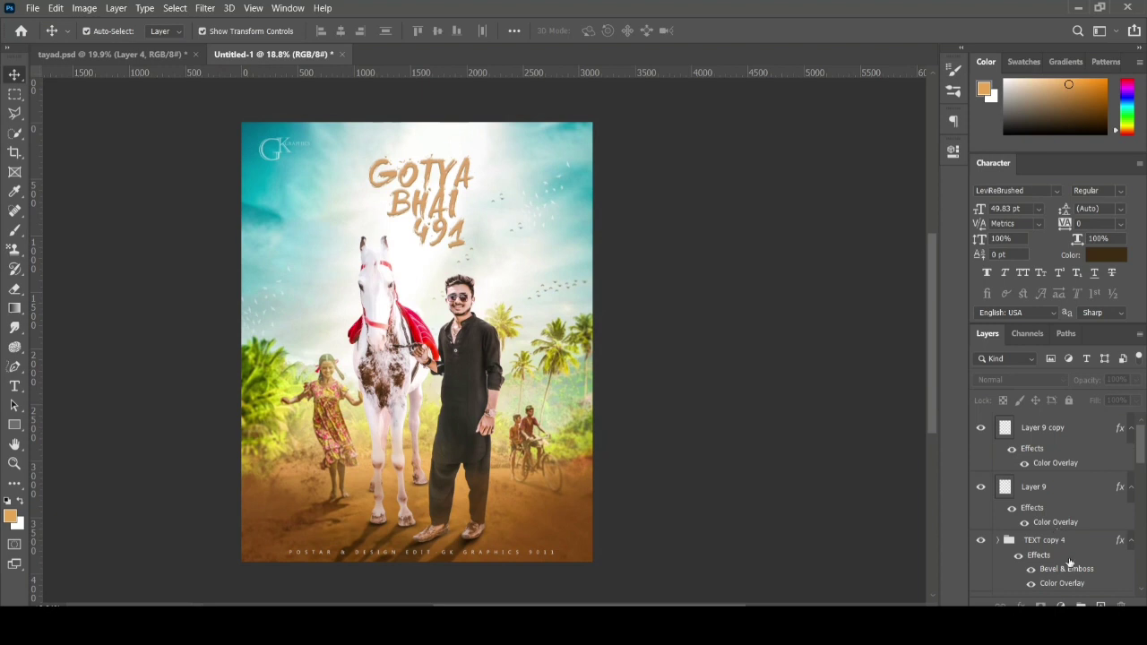
scroll(1035, 480, down, 5)
scroll(1035, 480, down, 1)
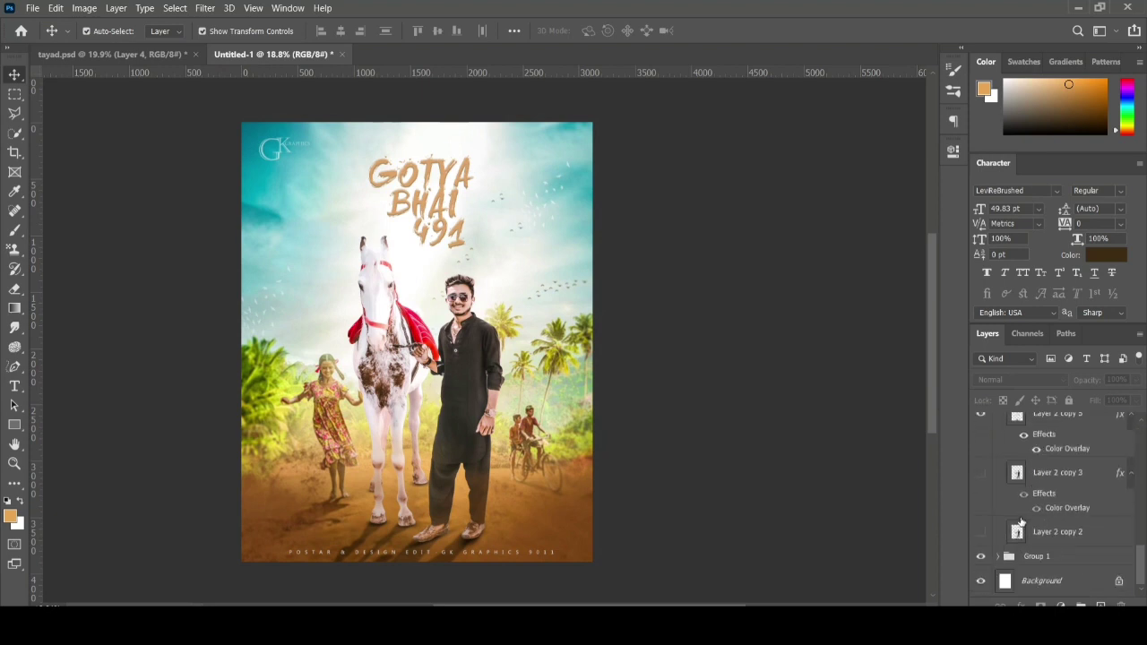
click(997, 557)
click(1049, 458)
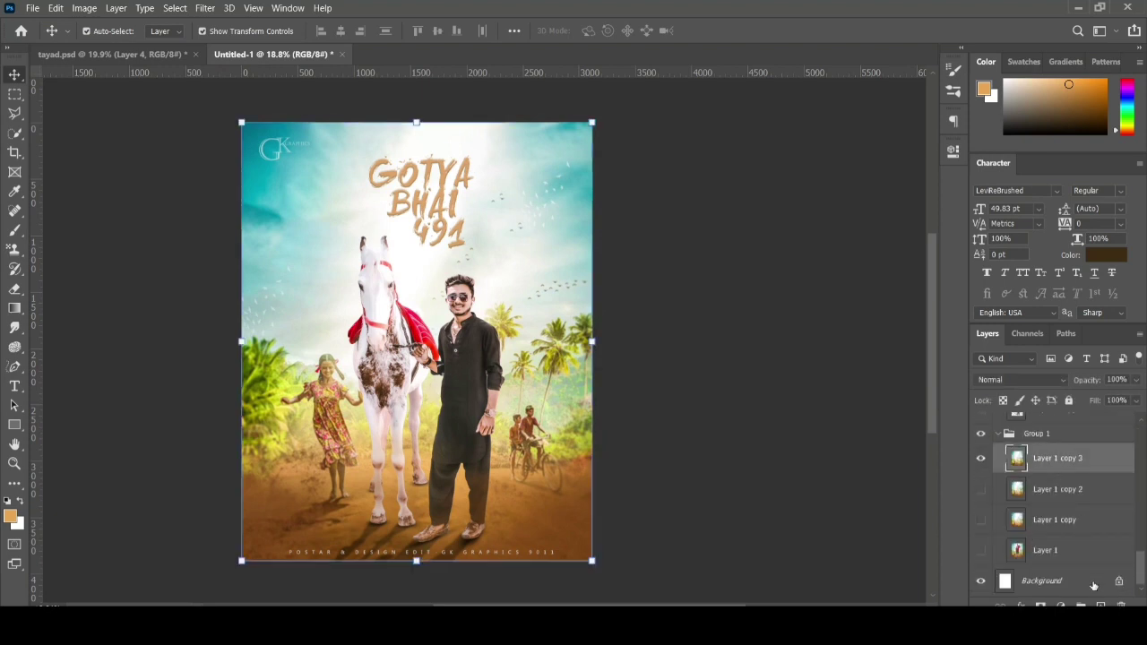
key(i)
click(984, 89)
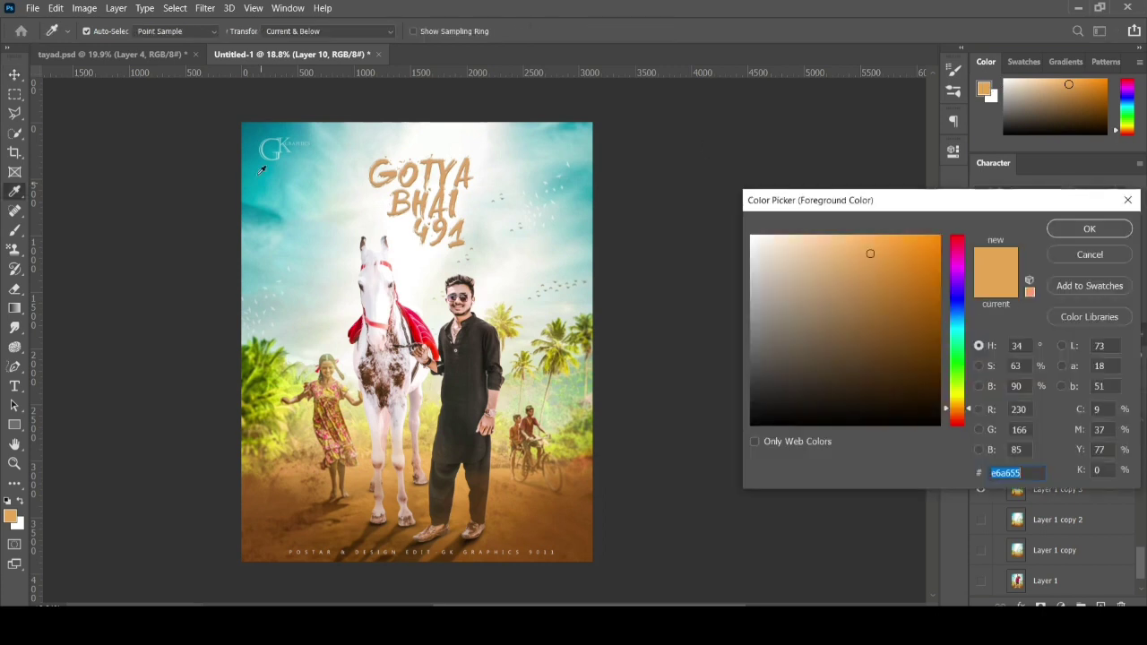
key(Return)
- Paint a teal cloud in the upper-left sky with a soft fog brush
key(b)
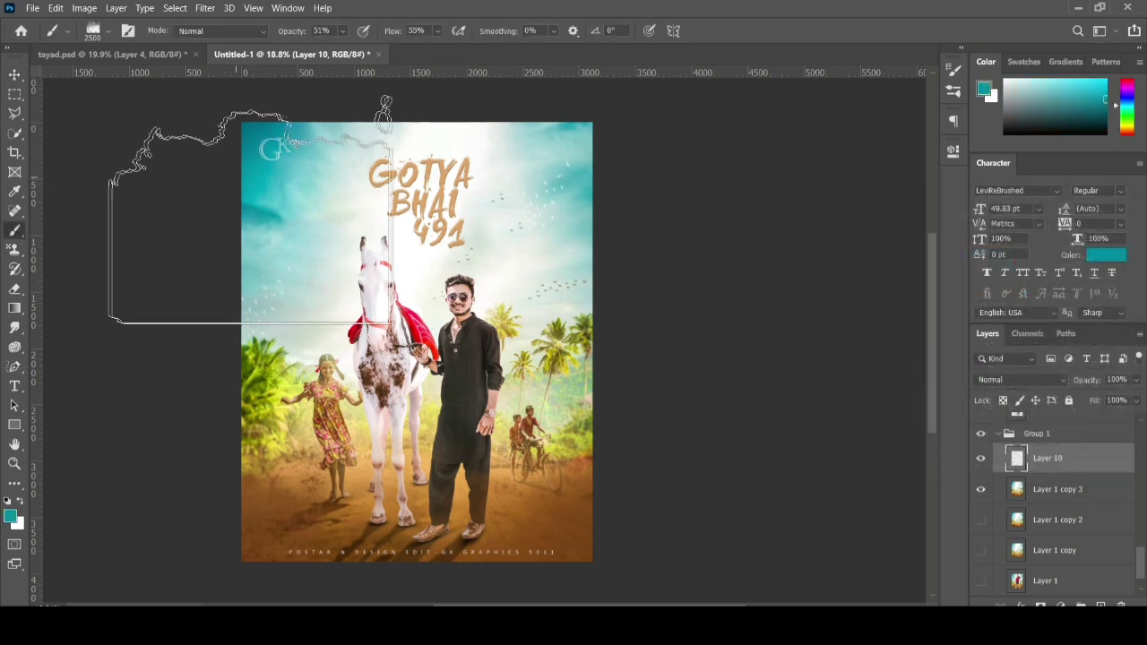
click(107, 33)
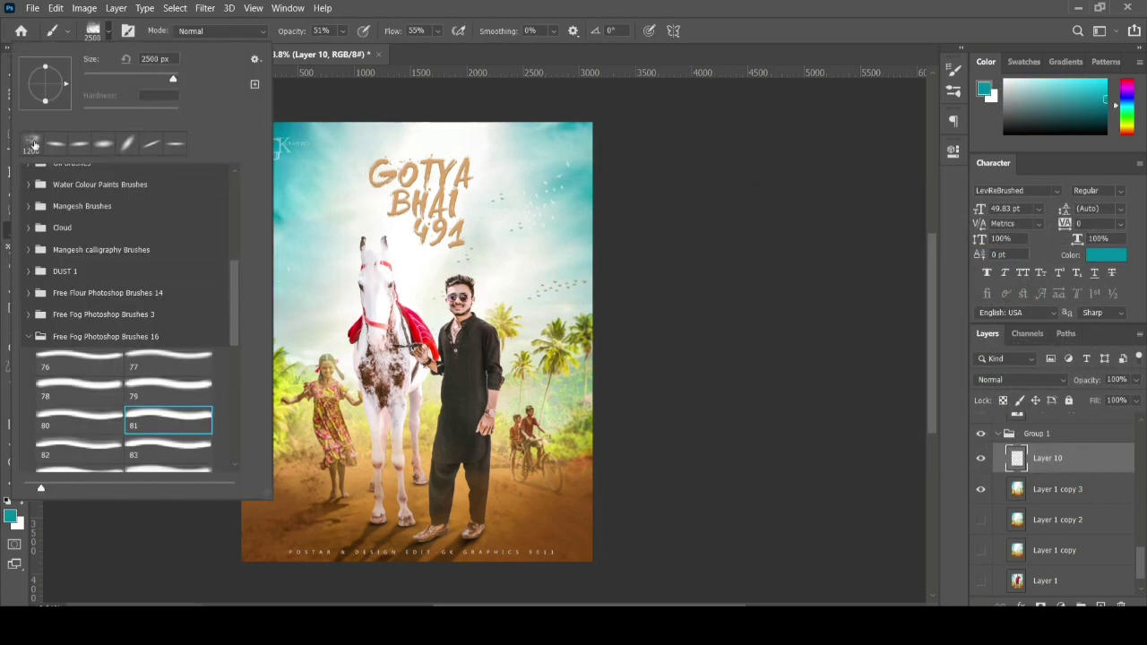
click(345, 163)
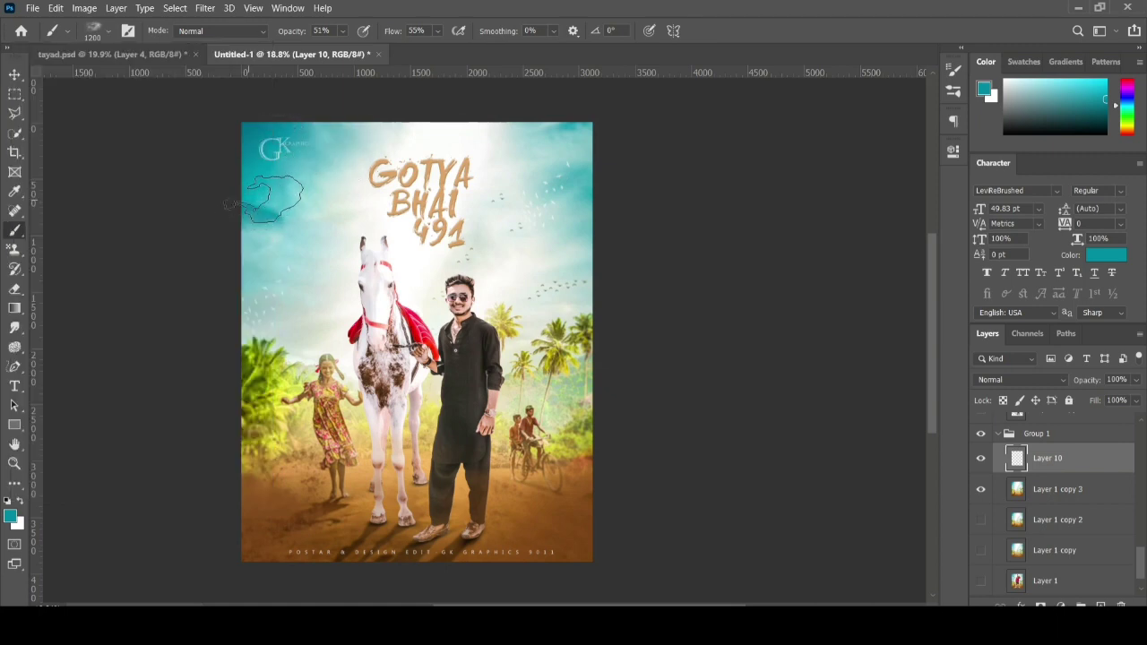
drag(264, 199, 218, 268)
scroll(242, 273, up, 2)
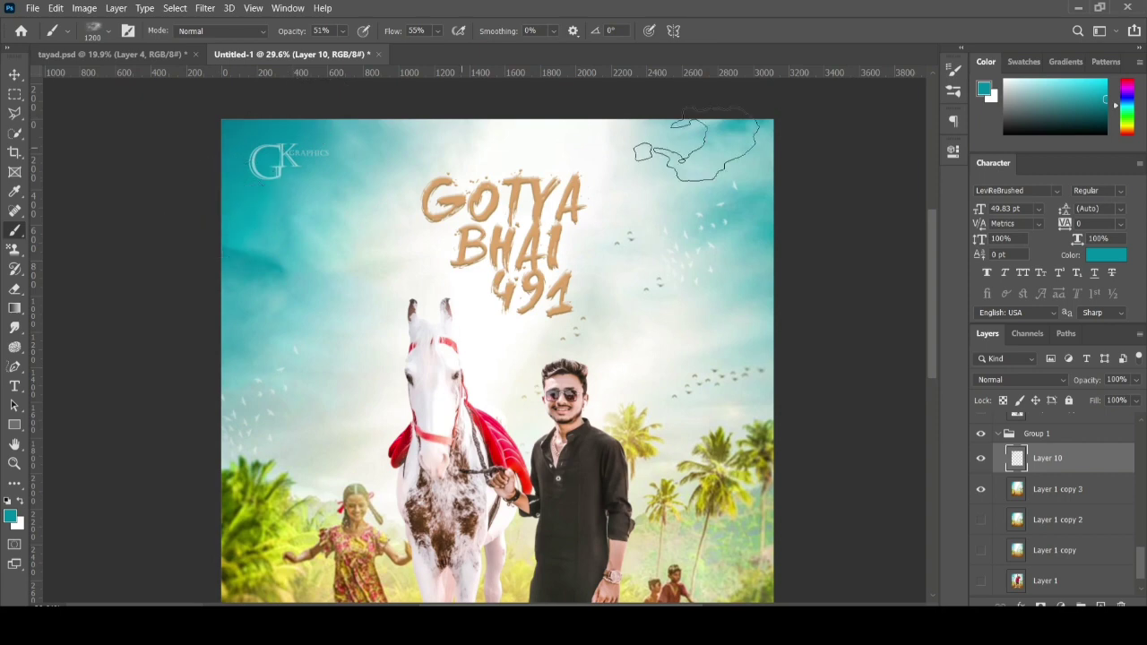
- Set up light cyan and darker teal as the painting colours
click(986, 89)
drag(720, 234, 621, 259)
click(794, 264)
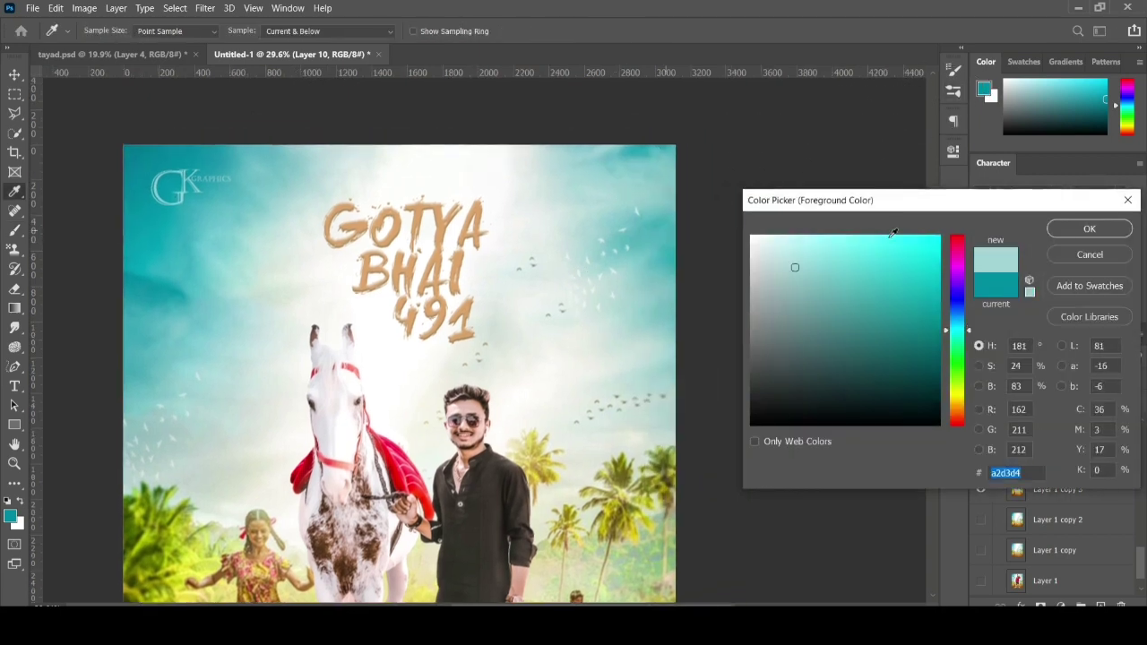
click(1089, 228)
click(22, 505)
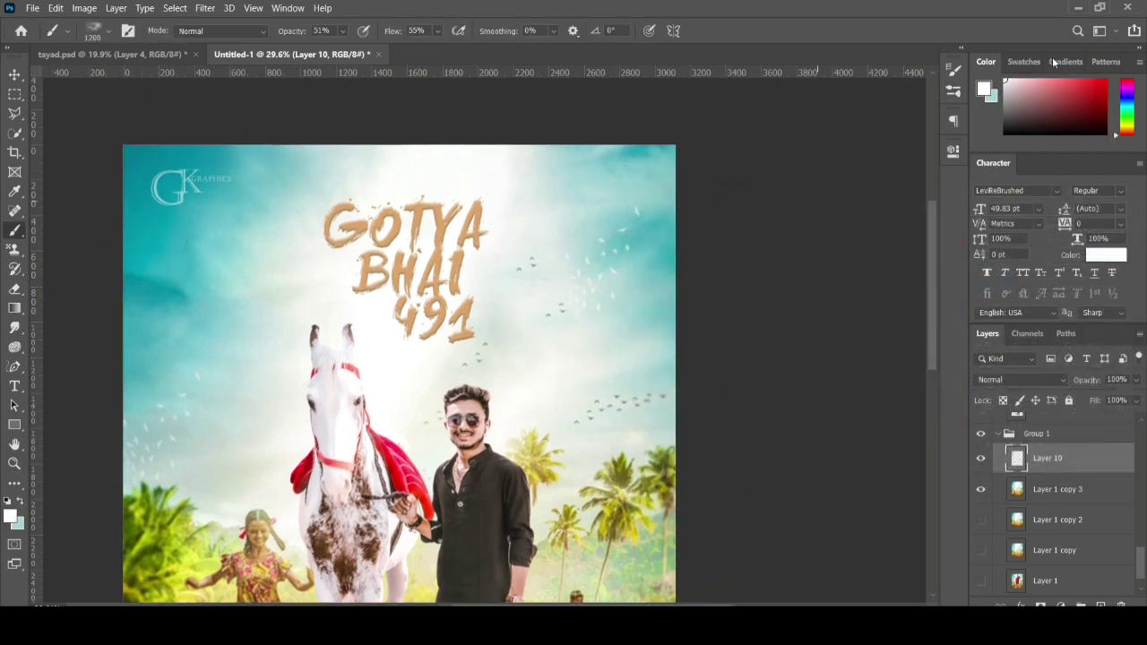
click(986, 89)
click(218, 256)
click(1087, 227)
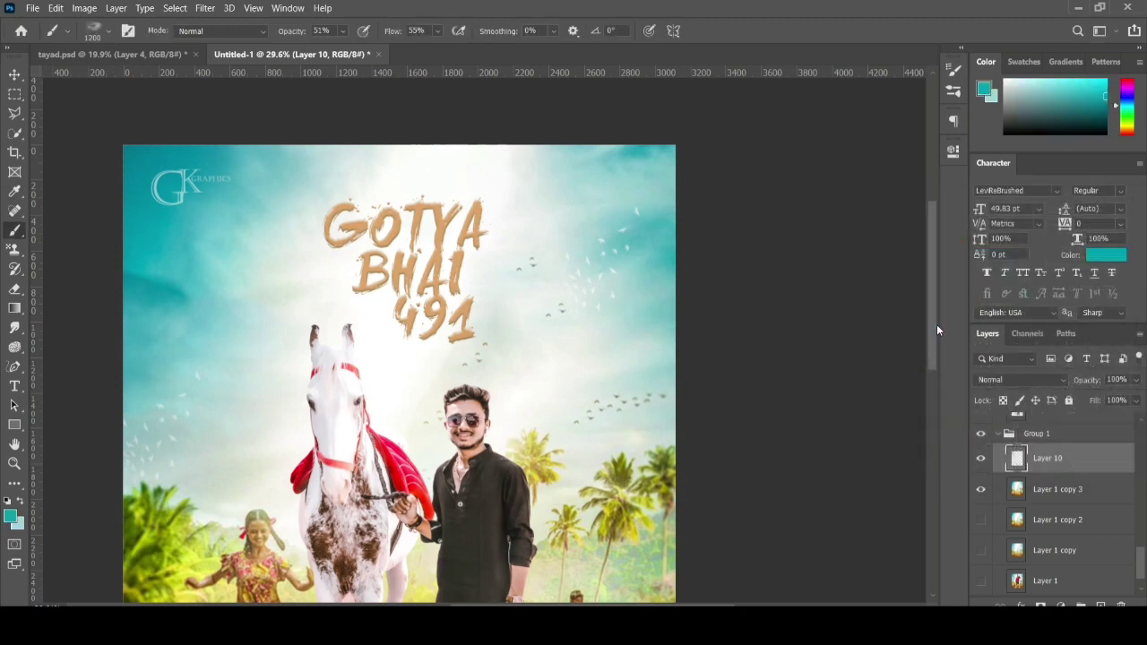
click(22, 504)
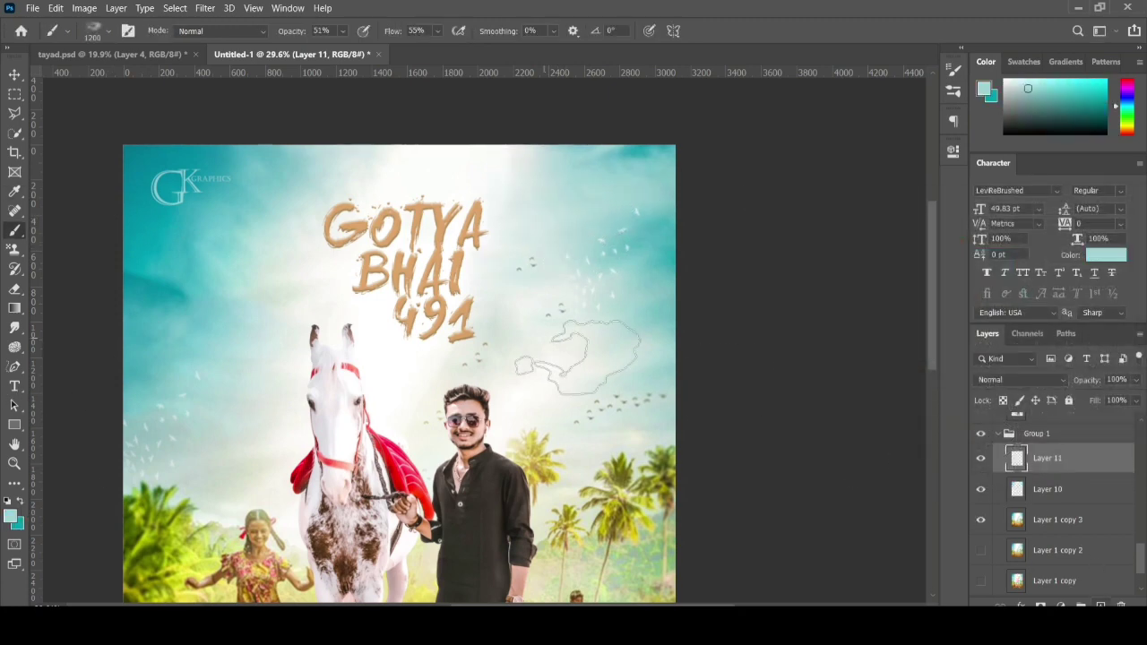
click(18, 504)
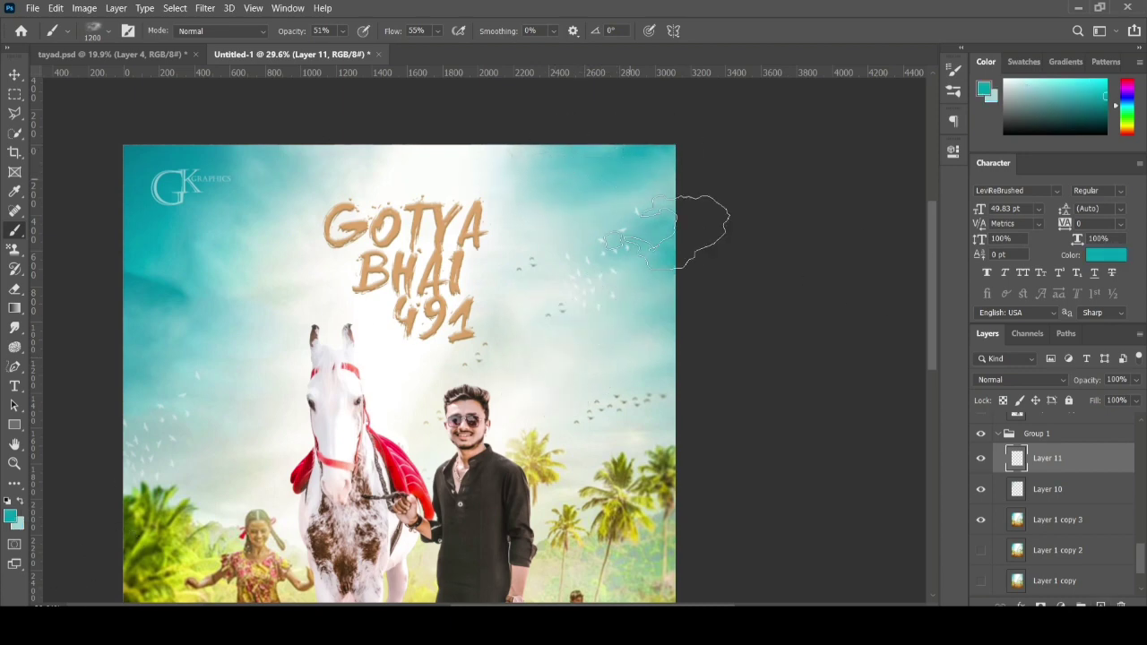
- Paint a teal cloud in the upper-right sky and set light cyan as foreground
drag(640, 420, 703, 351)
click(987, 90)
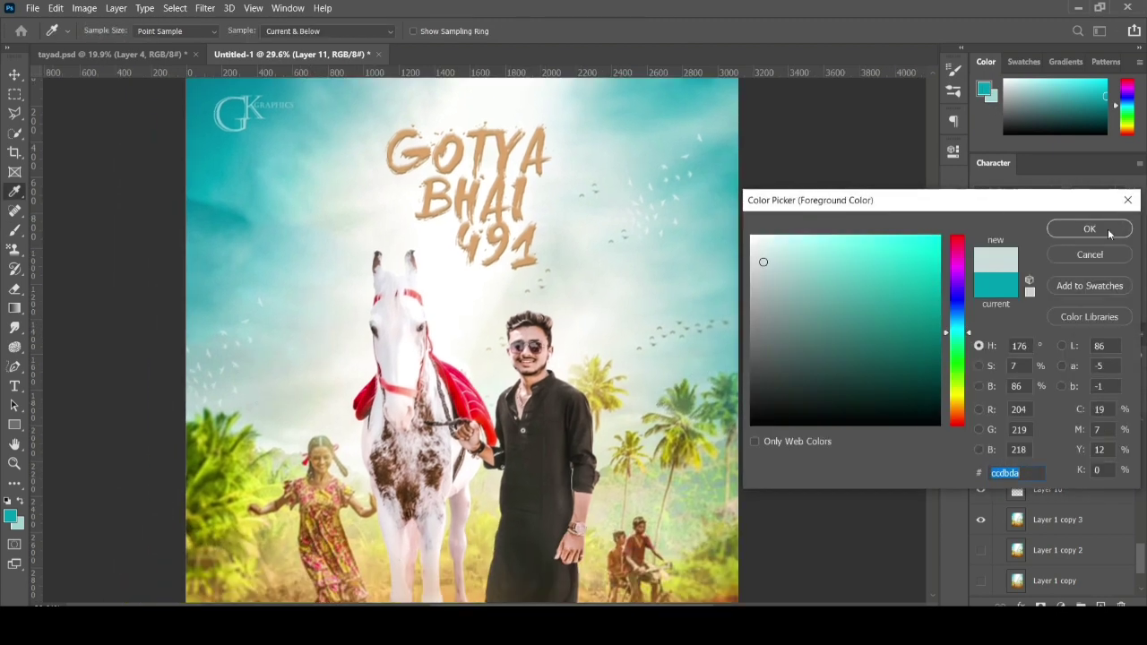
click(1108, 232)
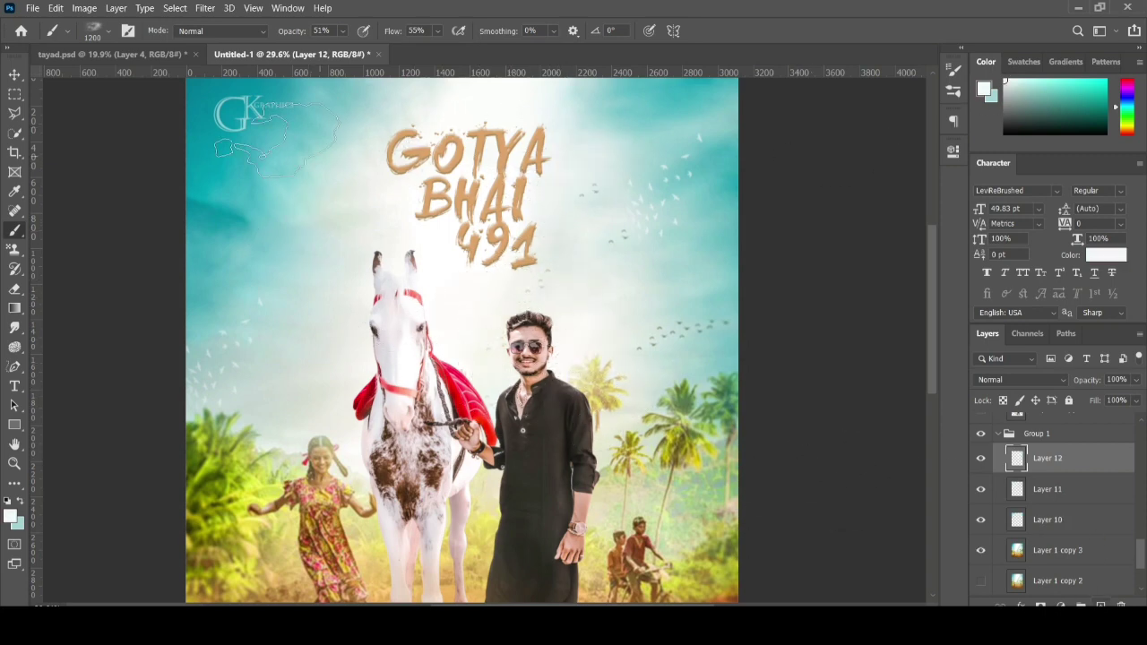
scroll(268, 224, left, 3)
scroll(269, 224, up, 1)
scroll(269, 179, right, 5)
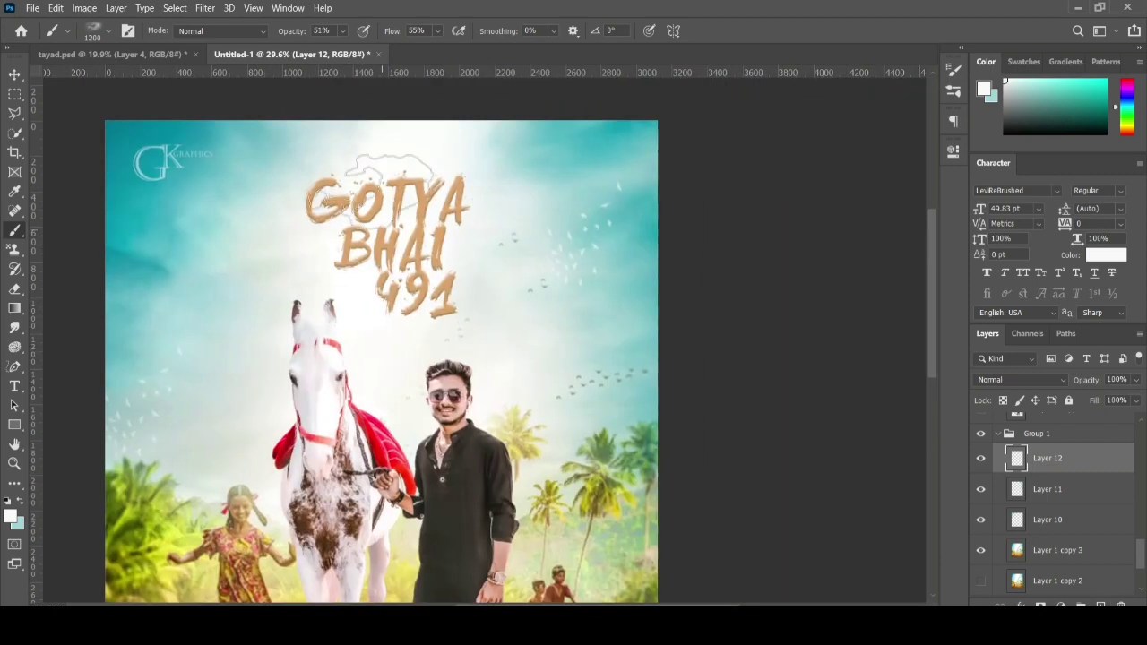
scroll(530, 362, down, 4)
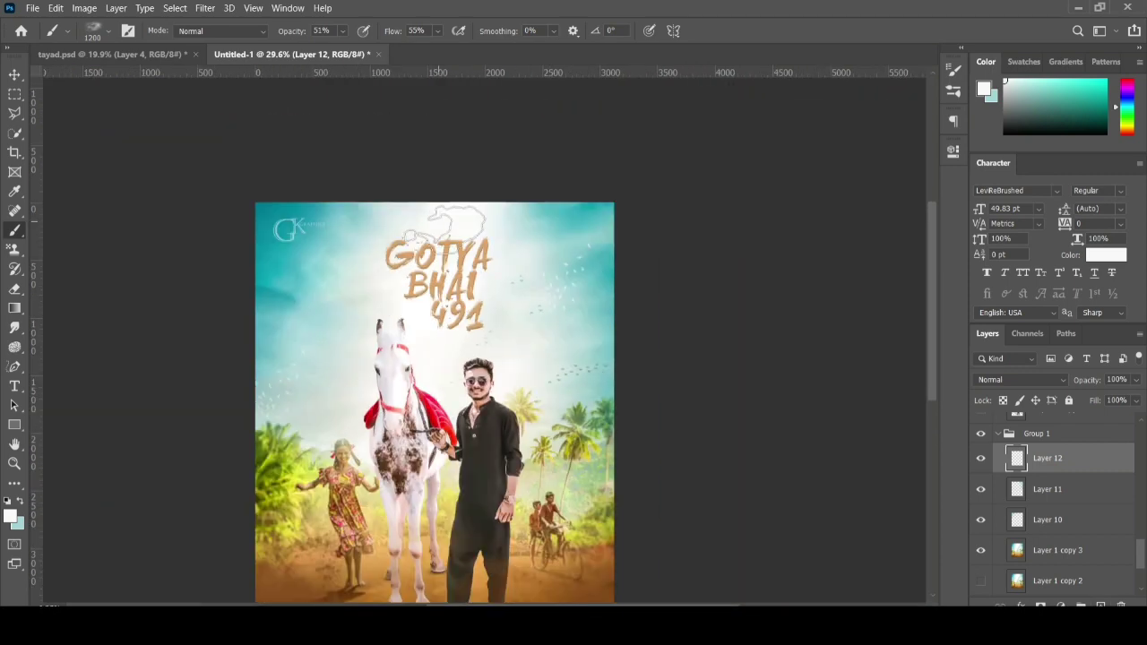
click(15, 74)
- Open the Camera Raw Filter on the merged top poster layer
scroll(591, 266, up, 1)
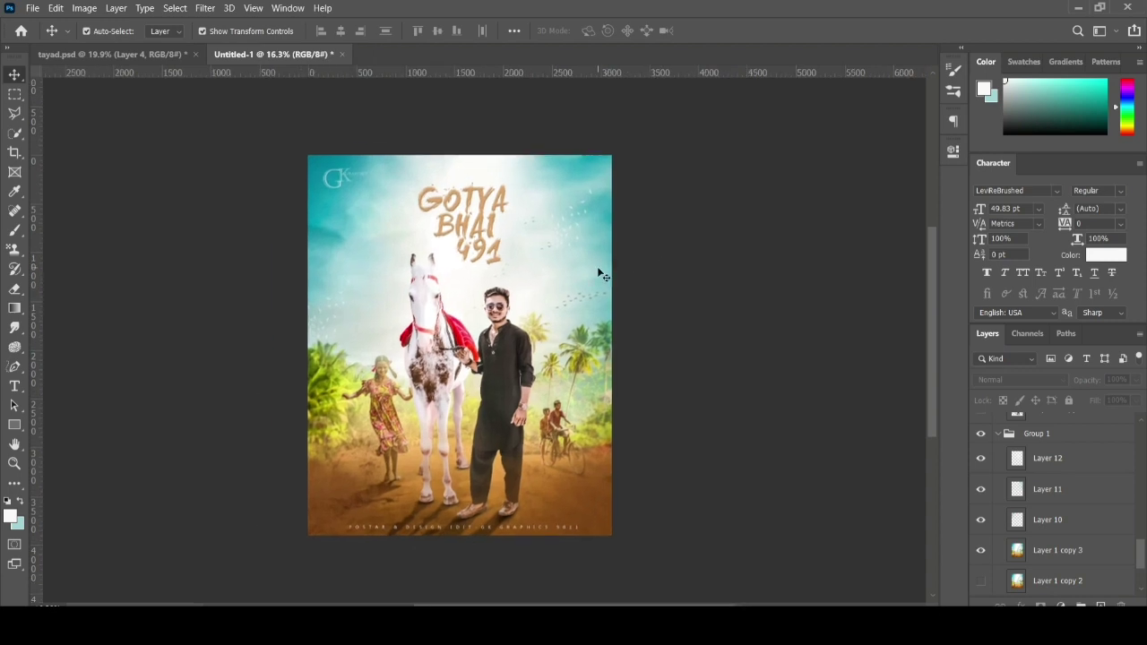
scroll(597, 266, left, 2)
scroll(589, 267, up, 1)
scroll(573, 265, down, 1)
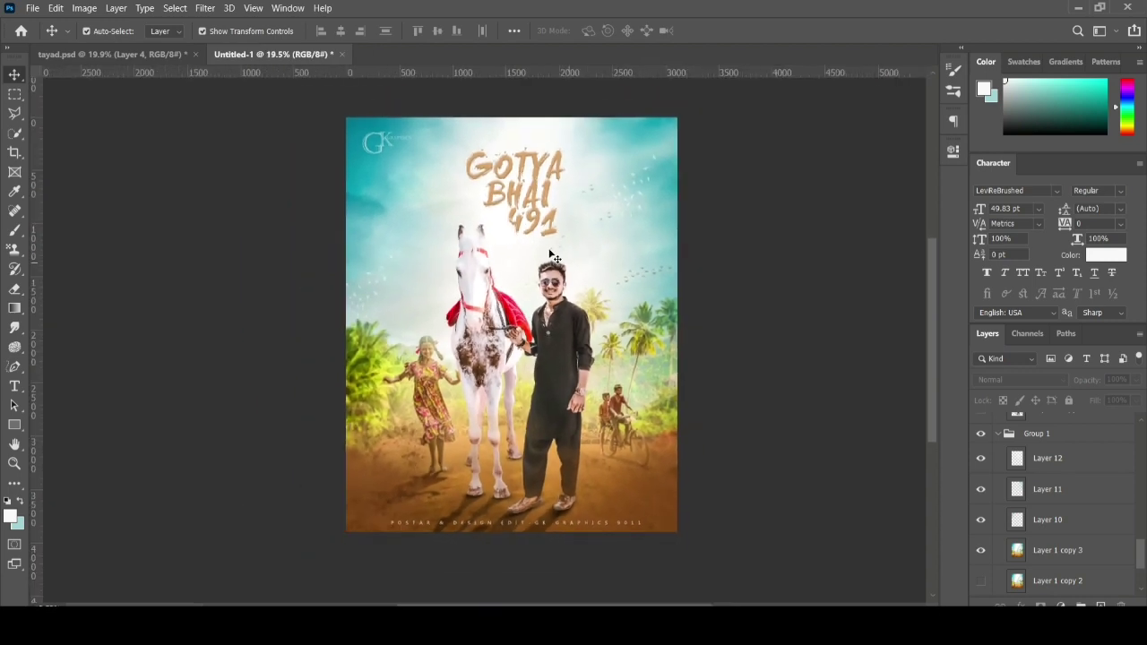
scroll(555, 262, up, 1)
scroll(516, 257, right, 1)
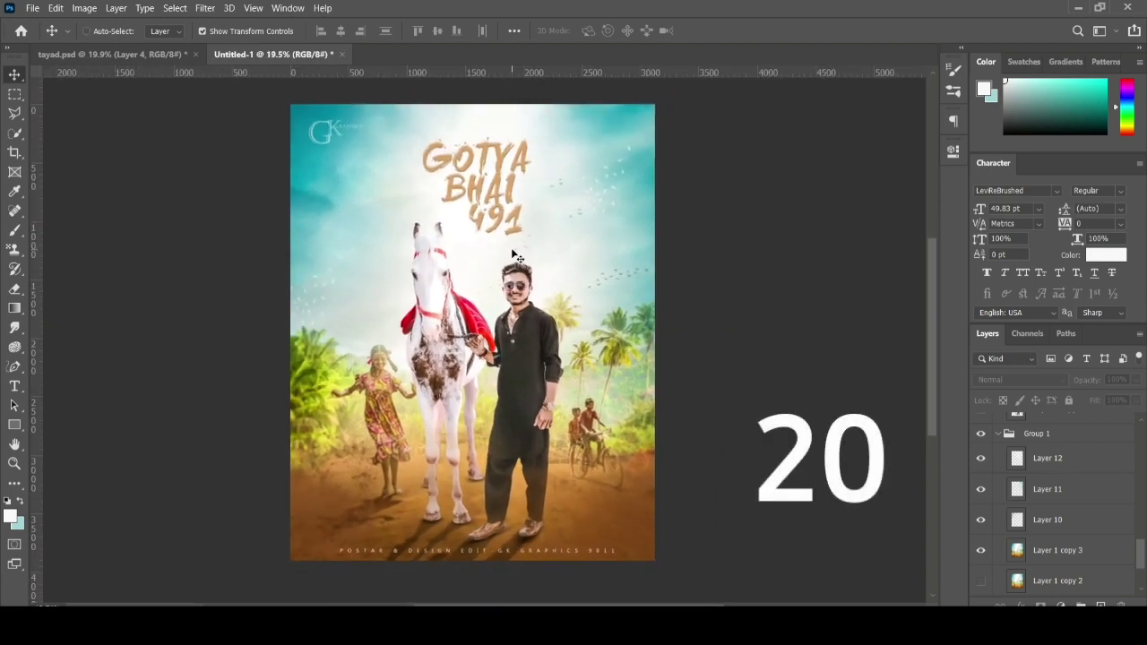
click(516, 257)
click(206, 8)
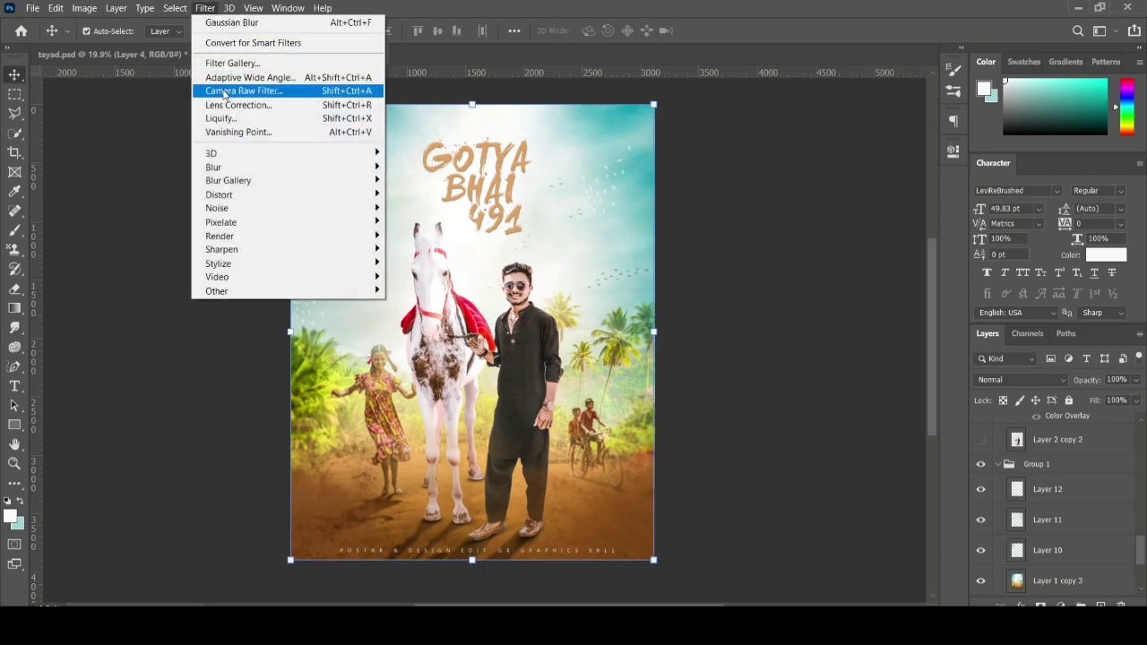
click(222, 90)
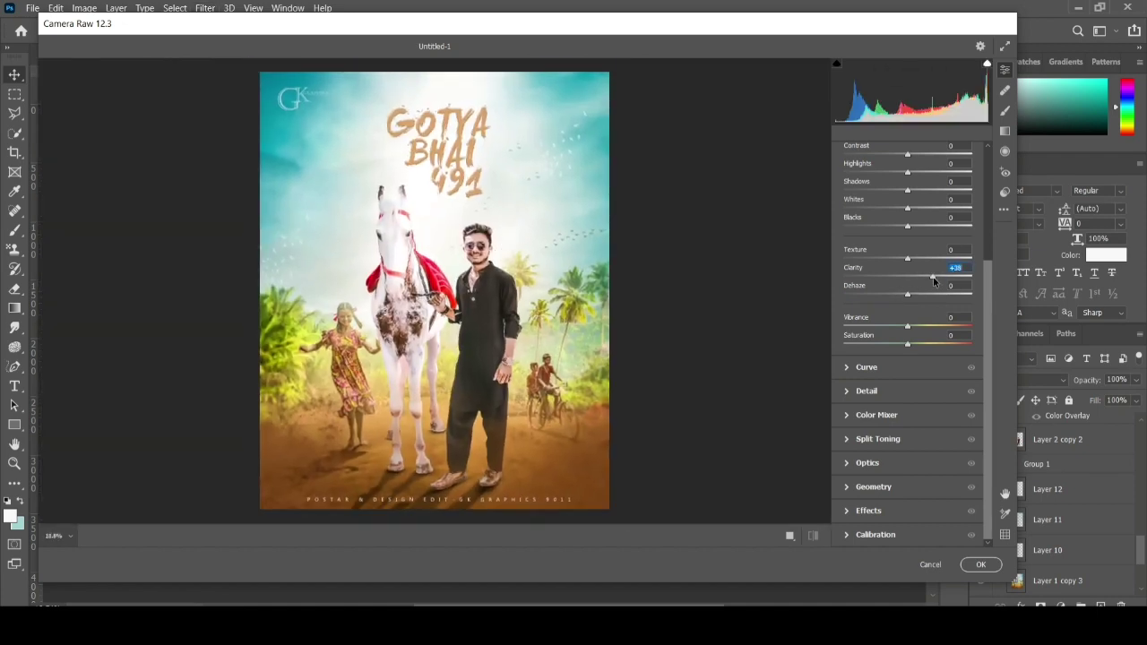
- Raise Clarity to about +23, lower Whites to −19, and return Highlights near zero
drag(924, 281, 914, 280)
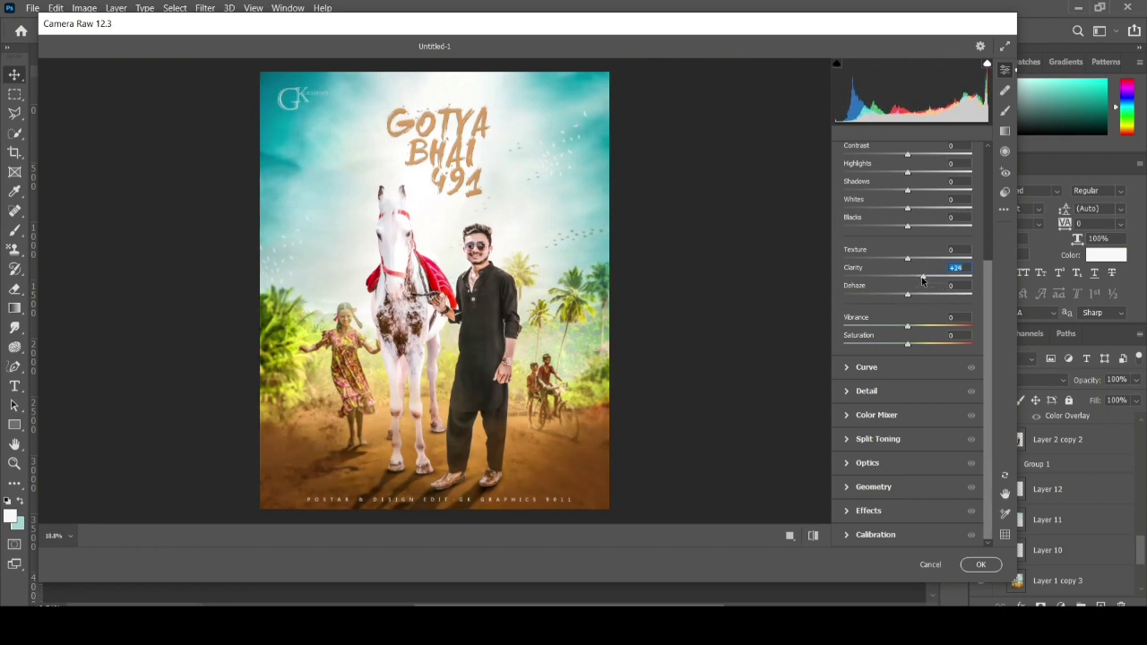
mouse_move(914, 280)
mouse_down()
mouse_move(869, 261)
mouse_move(893, 258)
mouse_up()
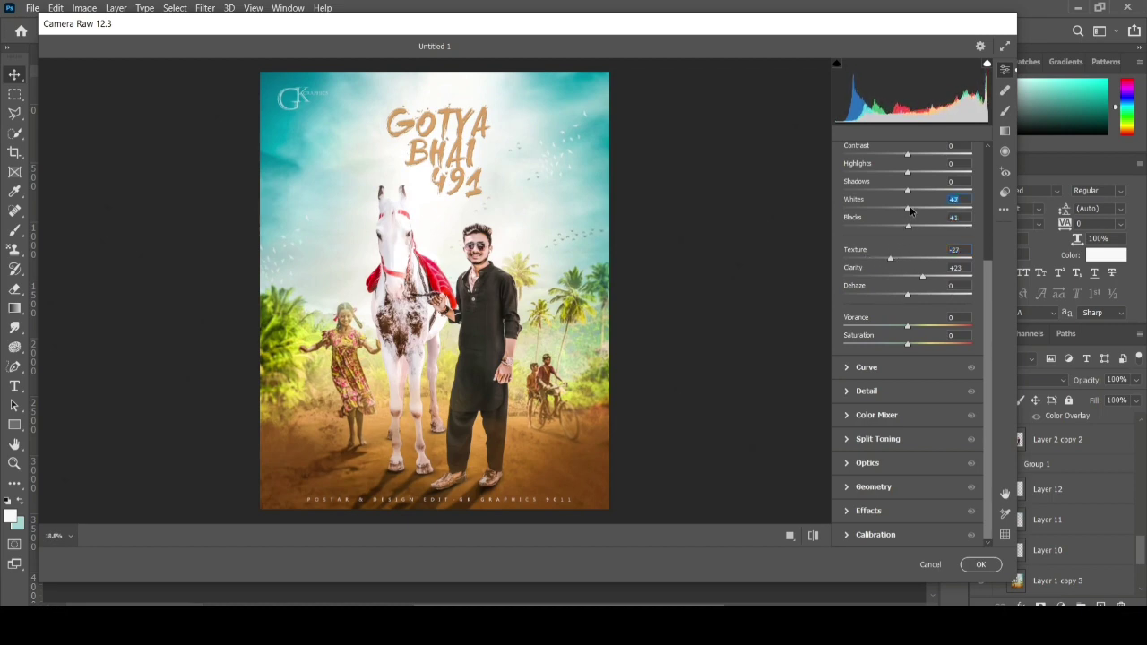
mouse_move(910, 209)
mouse_down()
mouse_move(928, 210)
mouse_move(894, 201)
mouse_move(928, 191)
mouse_up()
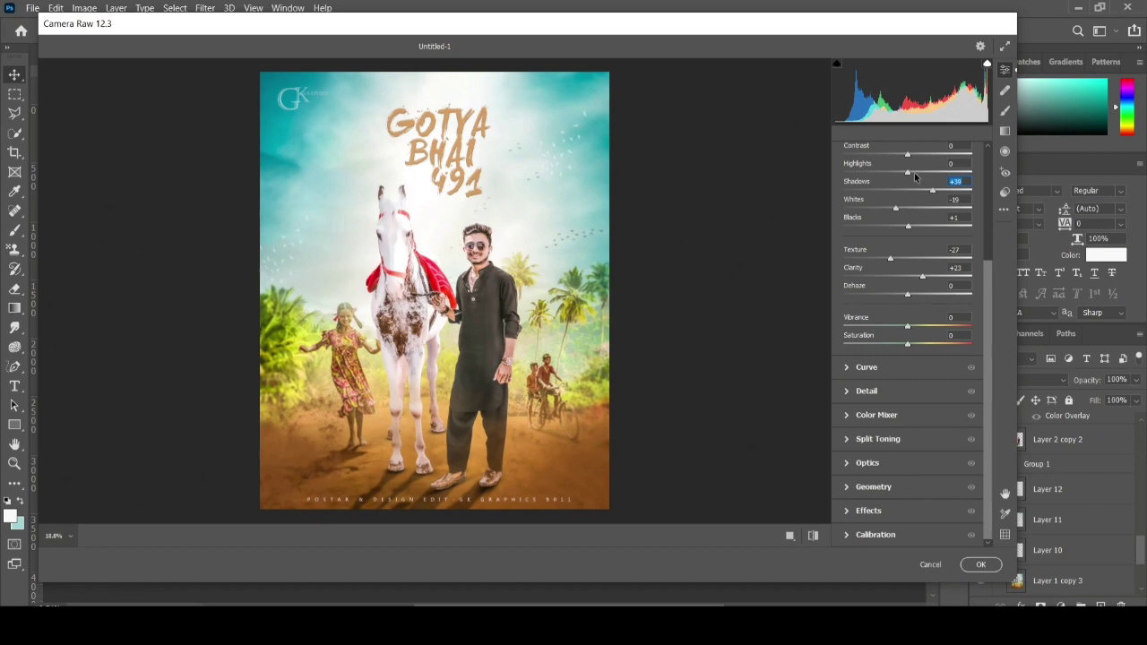
drag(842, 174, 904, 174)
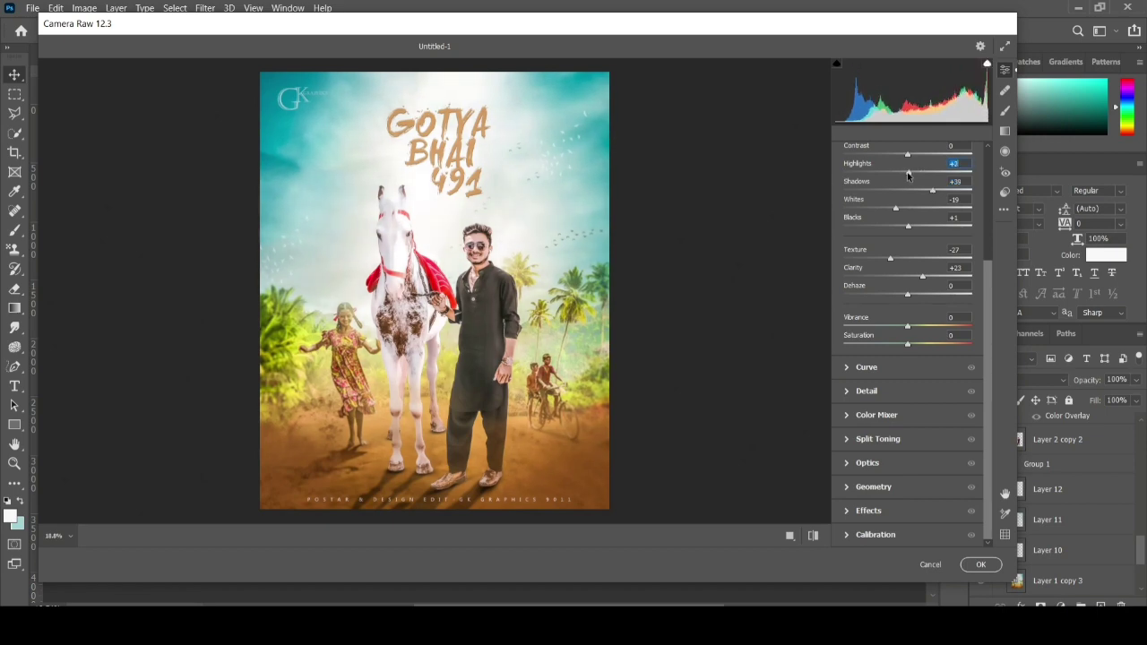